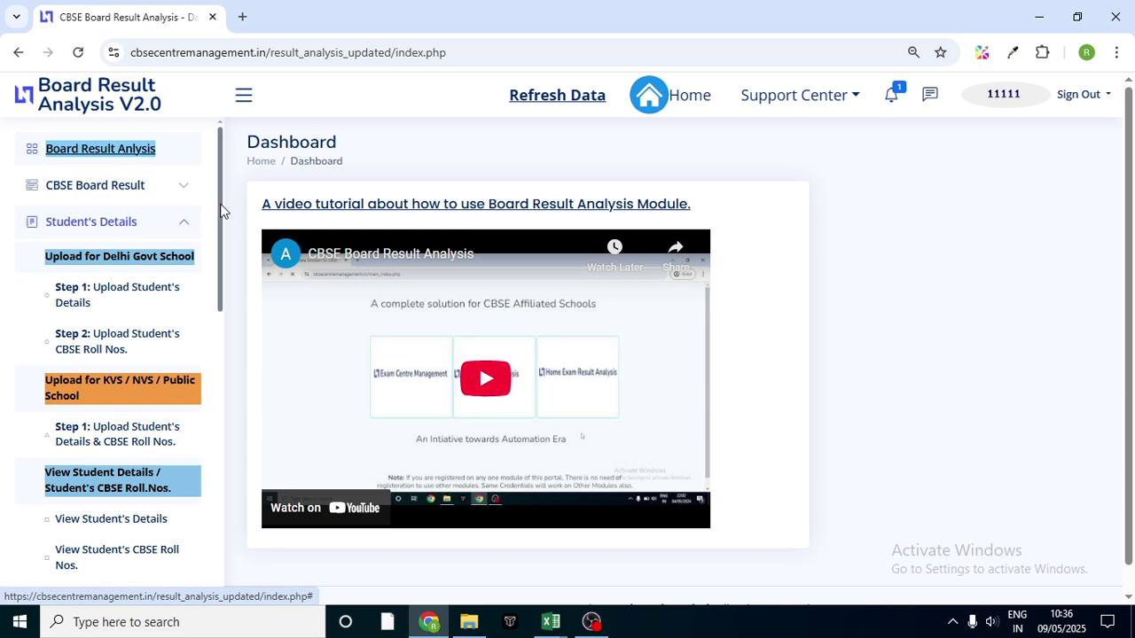
# Open the Step 1 page for uploading student details for a Delhi Govt School.
pyautogui.moveTo(222, 199); pyautogui.dragTo(222, 222)
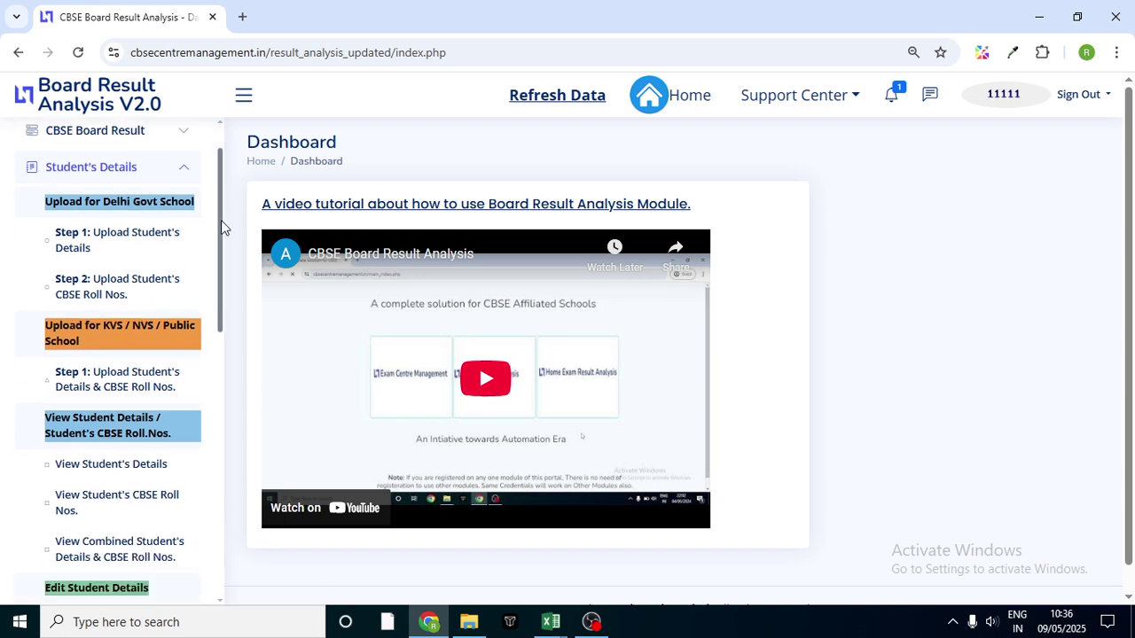
pyautogui.click(127, 240)
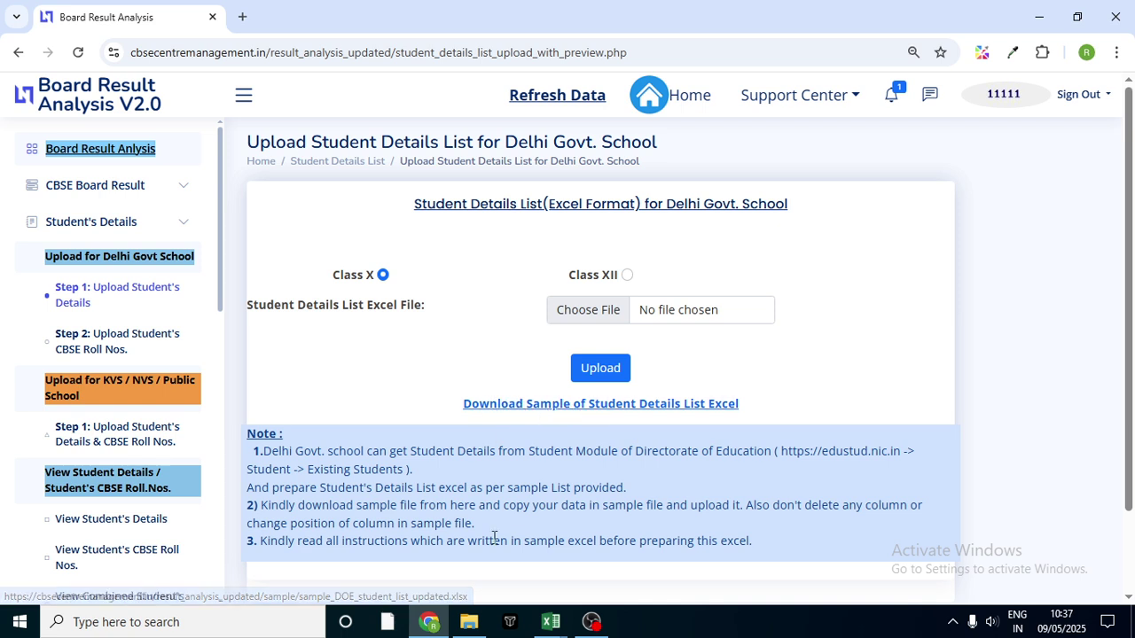
# Switch to File Explorer and open the sample_DOE_student_list_updated workbook from the Student Details Prep folder.
pyautogui.click(471, 625)
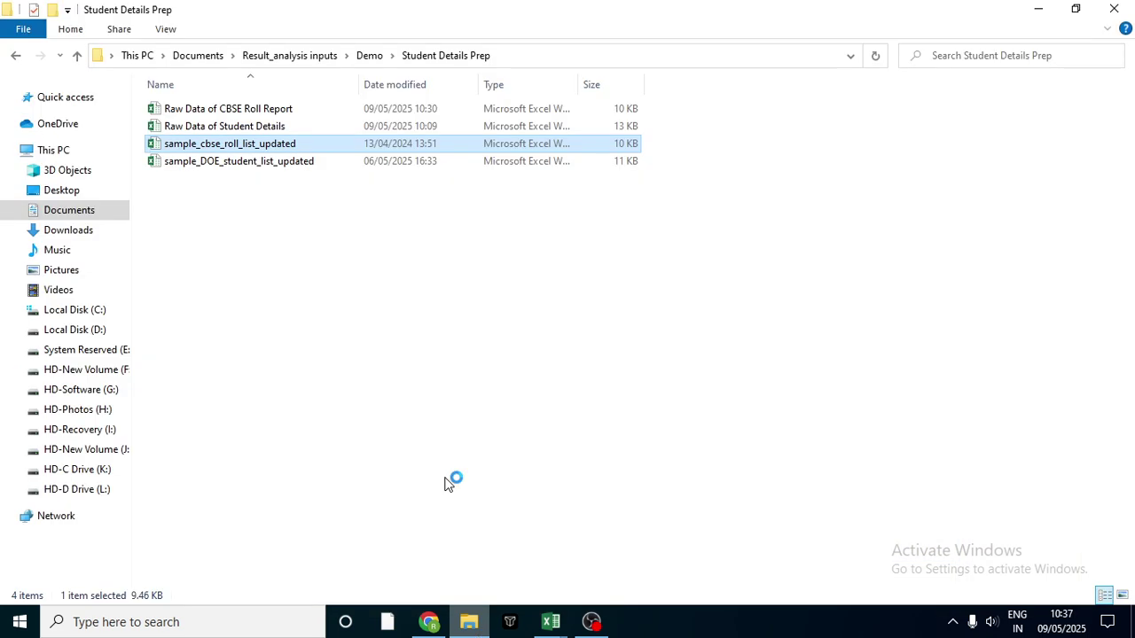
pyautogui.click(370, 293)
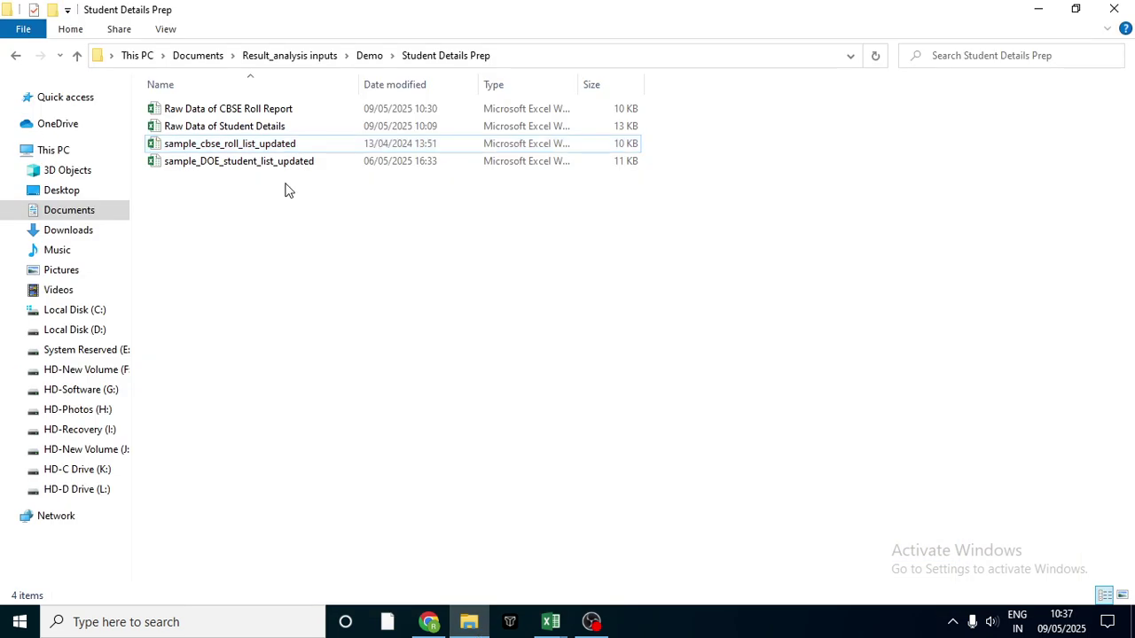
pyautogui.click(225, 168)
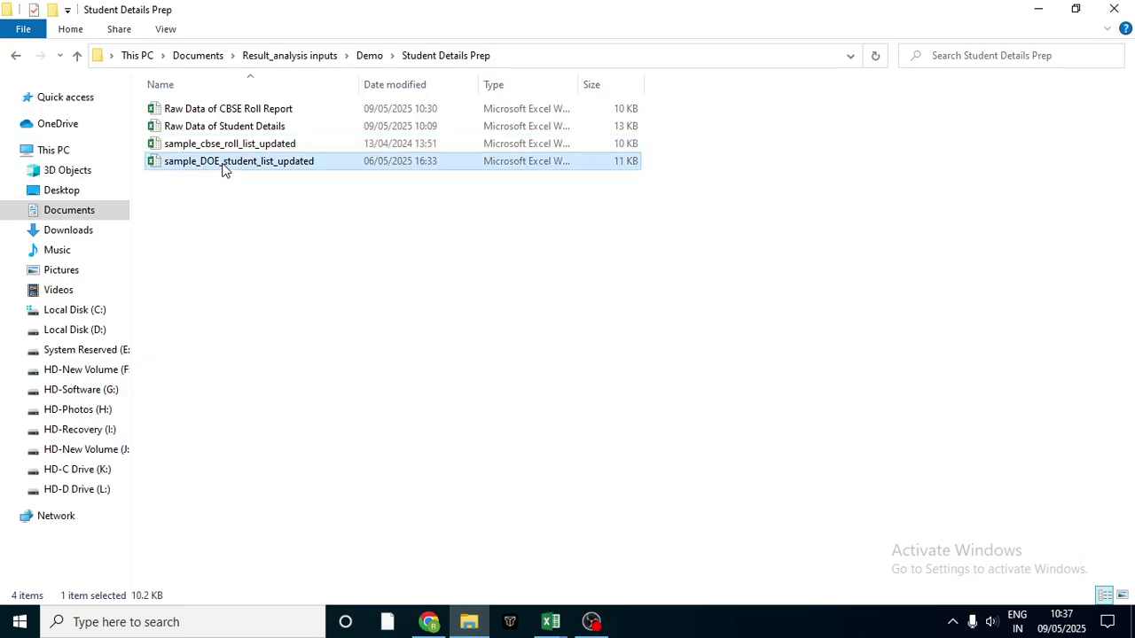
pyautogui.doubleClick(281, 161)
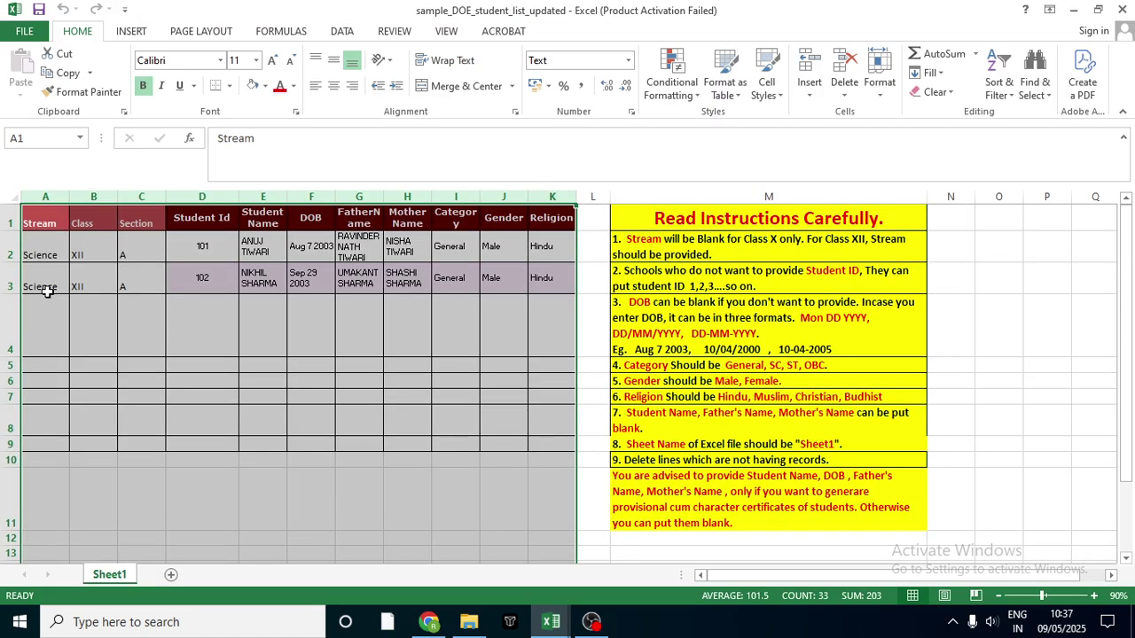
# Examine the Stream, Class and Section entries of the first sample record.
pyautogui.click(40, 250)
pyautogui.click(89, 248)
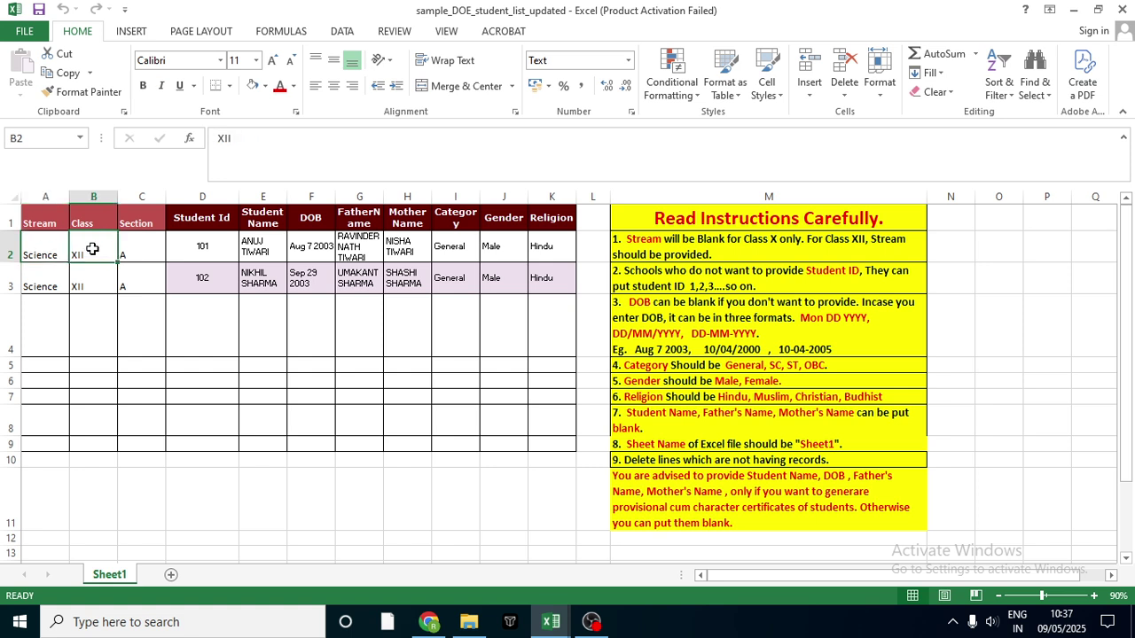
pyautogui.click(131, 247)
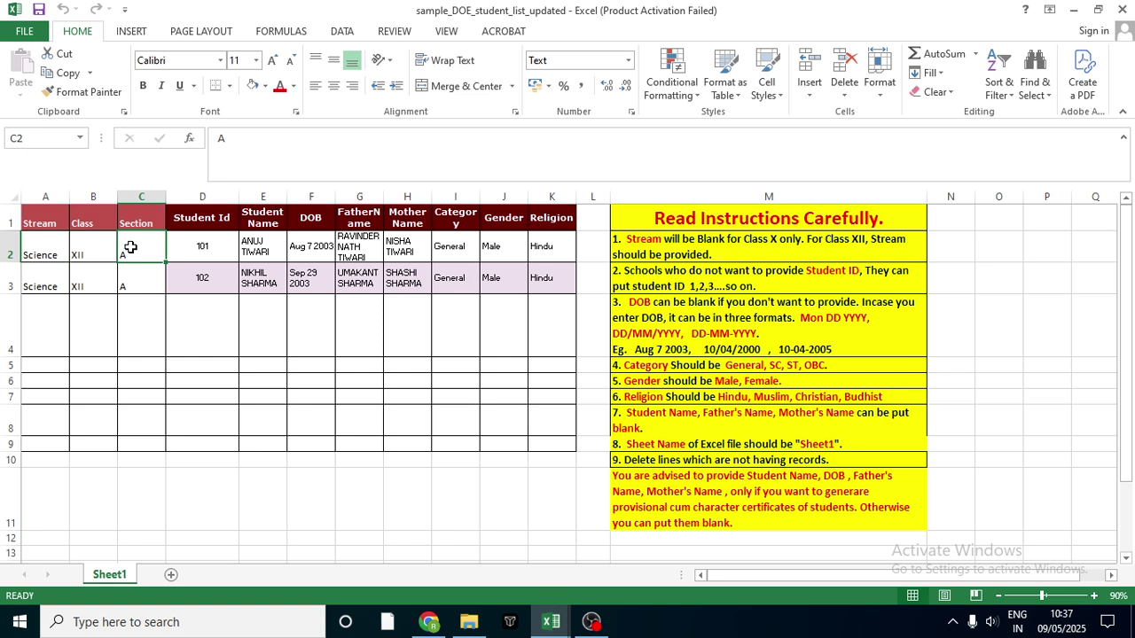
pyautogui.click(96, 252)
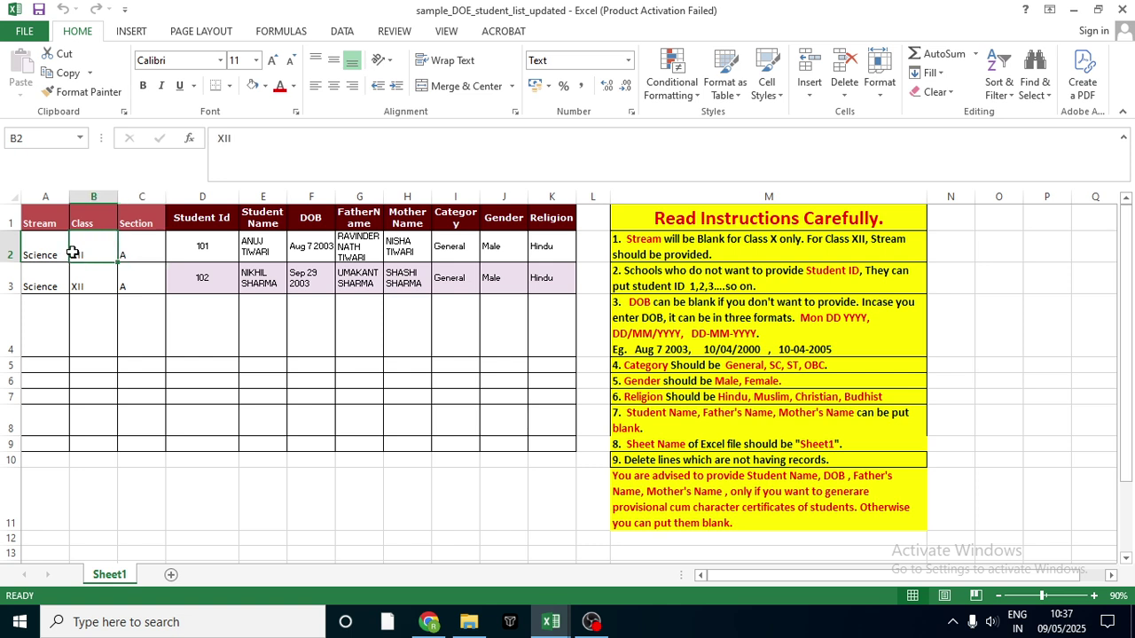
pyautogui.click(41, 252)
pyautogui.click(82, 251)
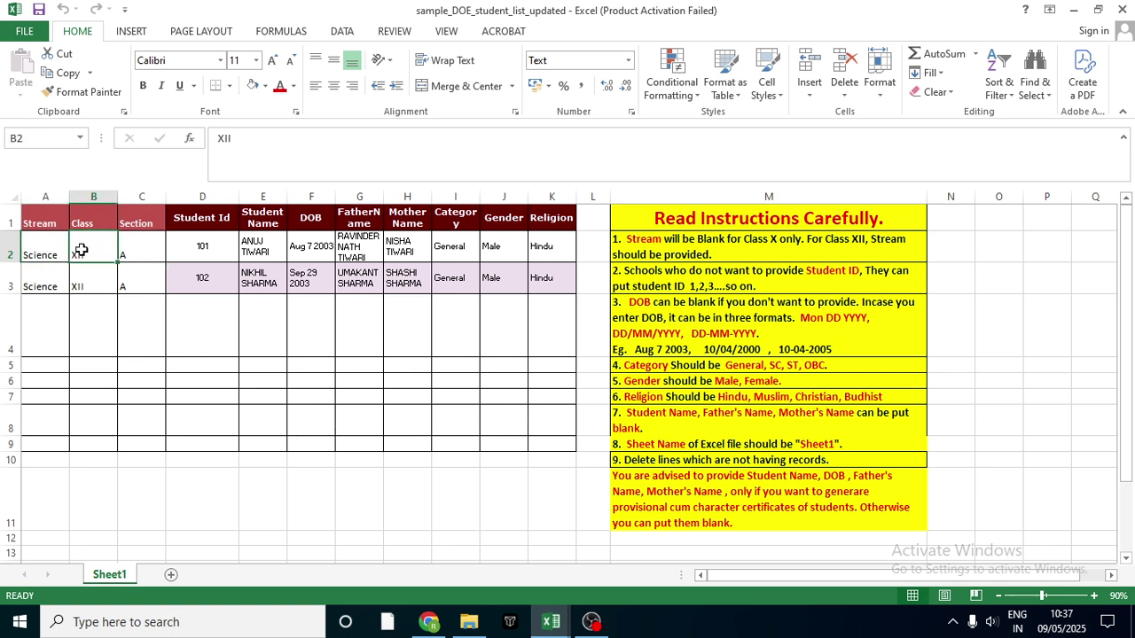
# Clear the two sample student records in A2:K3, keeping the header row.
pyautogui.click(35, 252)
pyautogui.hotkey('shift', 'Right')
pyautogui.hotkey('shift', 'Right')
pyautogui.hotkey('shift', 'Right')
pyautogui.hotkey('shift', 'Right')
pyautogui.hotkey('shift', 'Right')
pyautogui.hotkey('shift', 'Right')
pyautogui.hotkey('shift', 'Right')
pyautogui.hotkey('shift', 'Right')
pyautogui.hotkey('shift', 'Right')
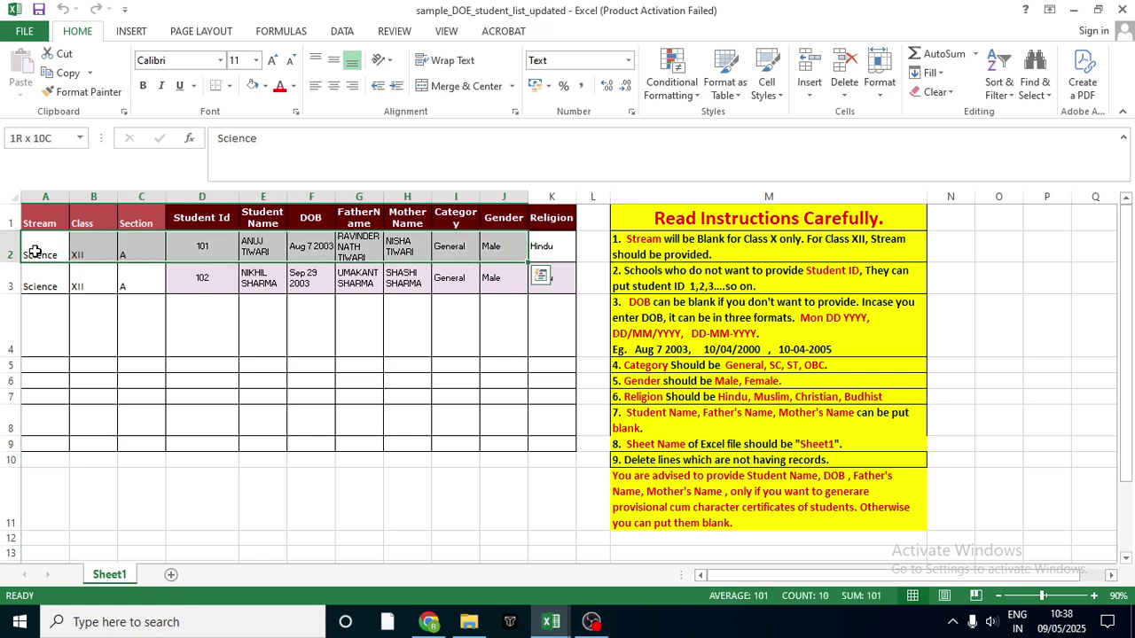
pyautogui.hotkey('shift', 'Right')
pyautogui.hotkey('shift', 'Down')
pyautogui.press('Delete')
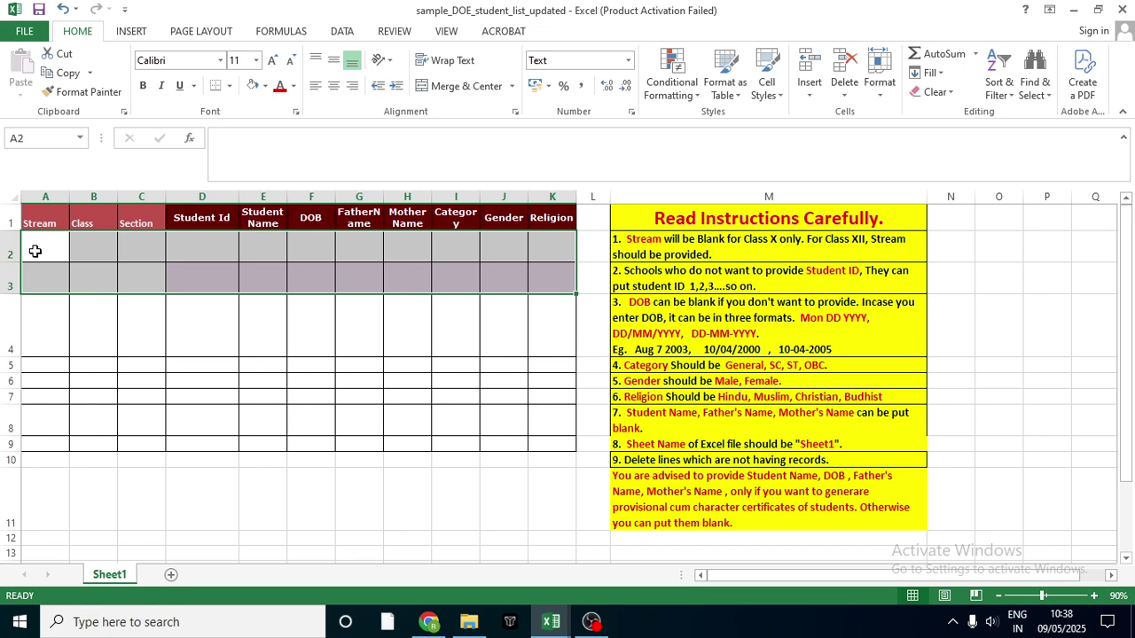
pyautogui.click(82, 250)
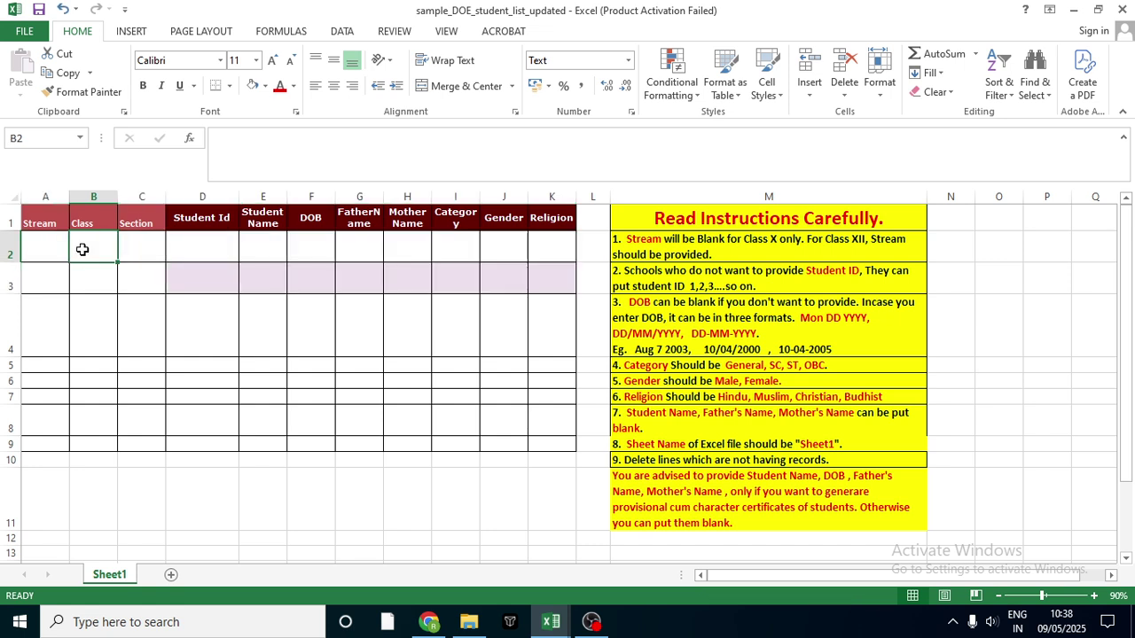
# Review the template's column headers from Stream through Religion to see which student details are required.
pyautogui.click(34, 218)
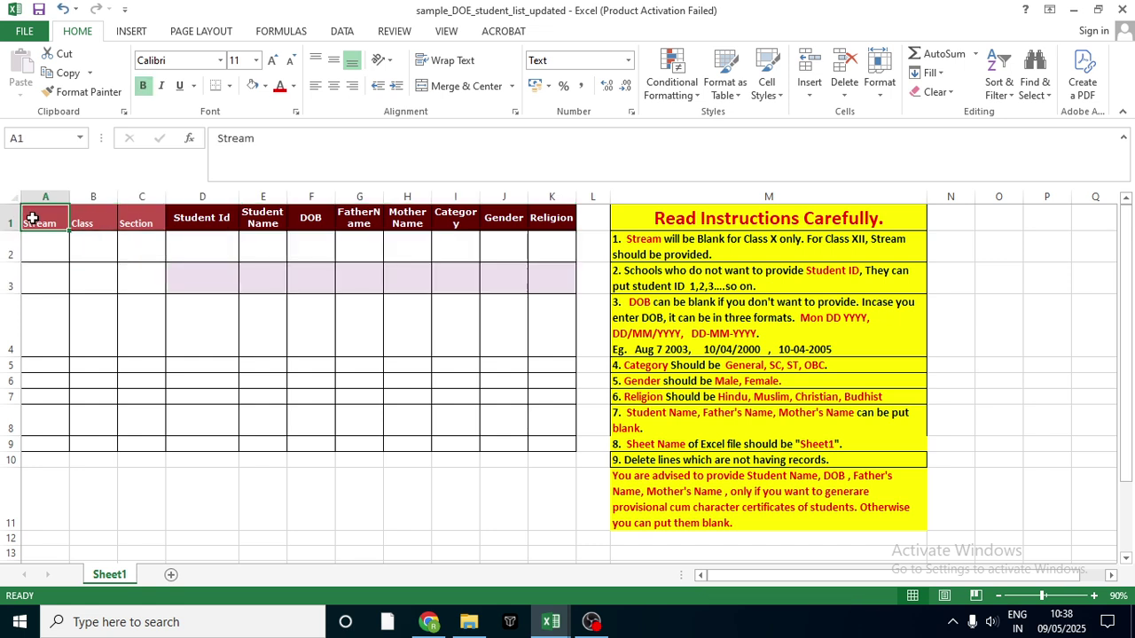
pyautogui.click(81, 220)
pyautogui.click(137, 219)
pyautogui.click(200, 218)
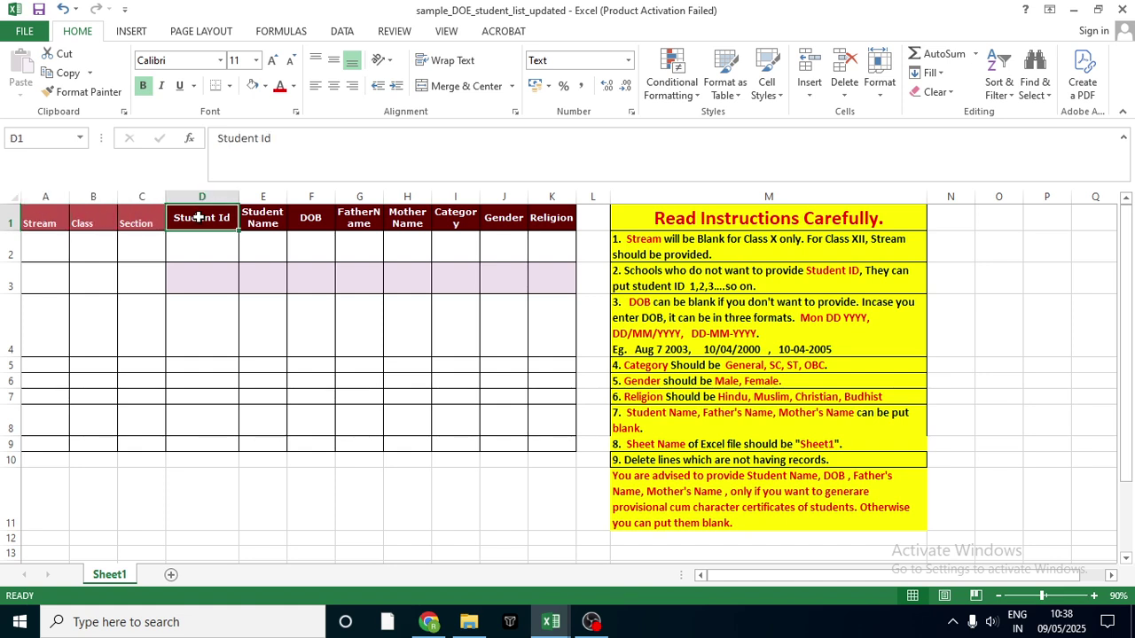
pyautogui.click(272, 218)
pyautogui.click(315, 213)
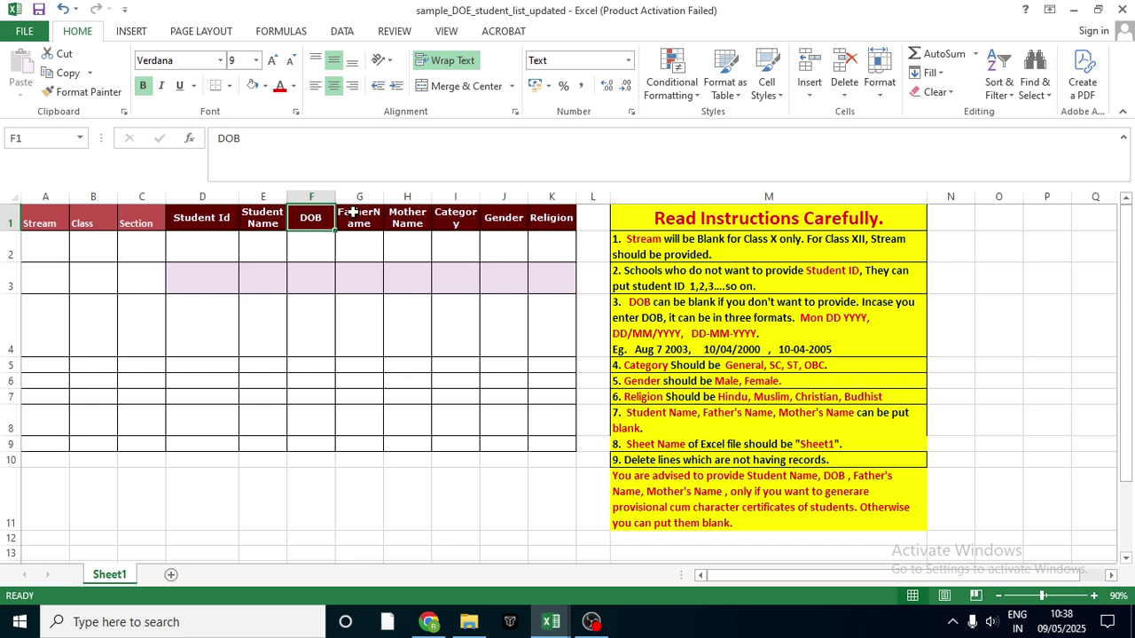
pyautogui.click(355, 213)
pyautogui.click(409, 216)
pyautogui.click(457, 216)
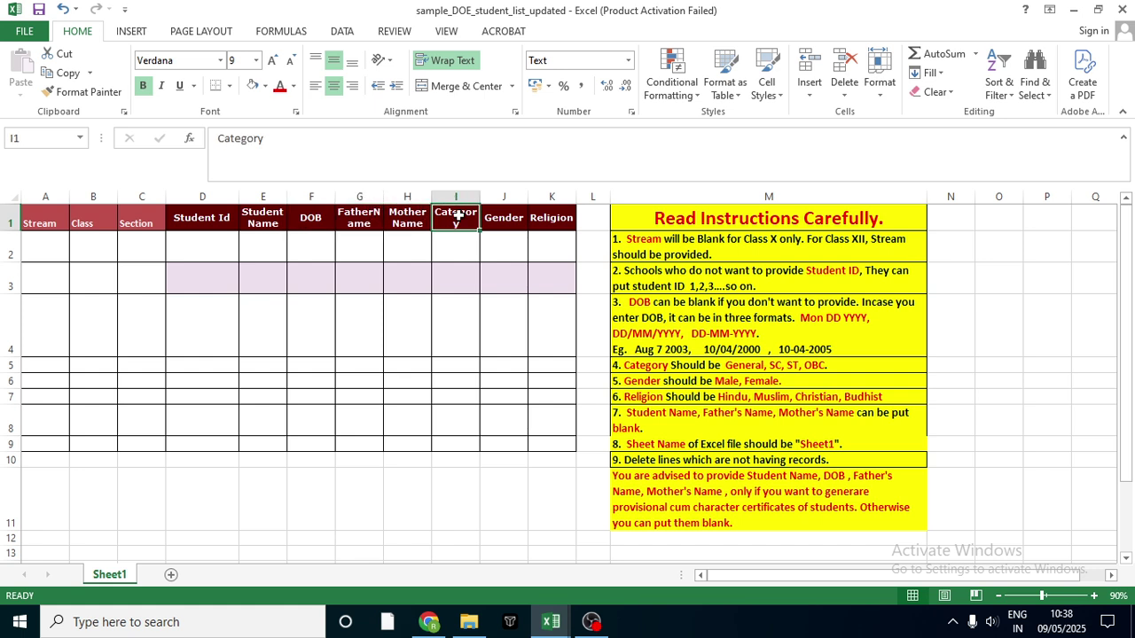
pyautogui.click(503, 215)
pyautogui.click(537, 215)
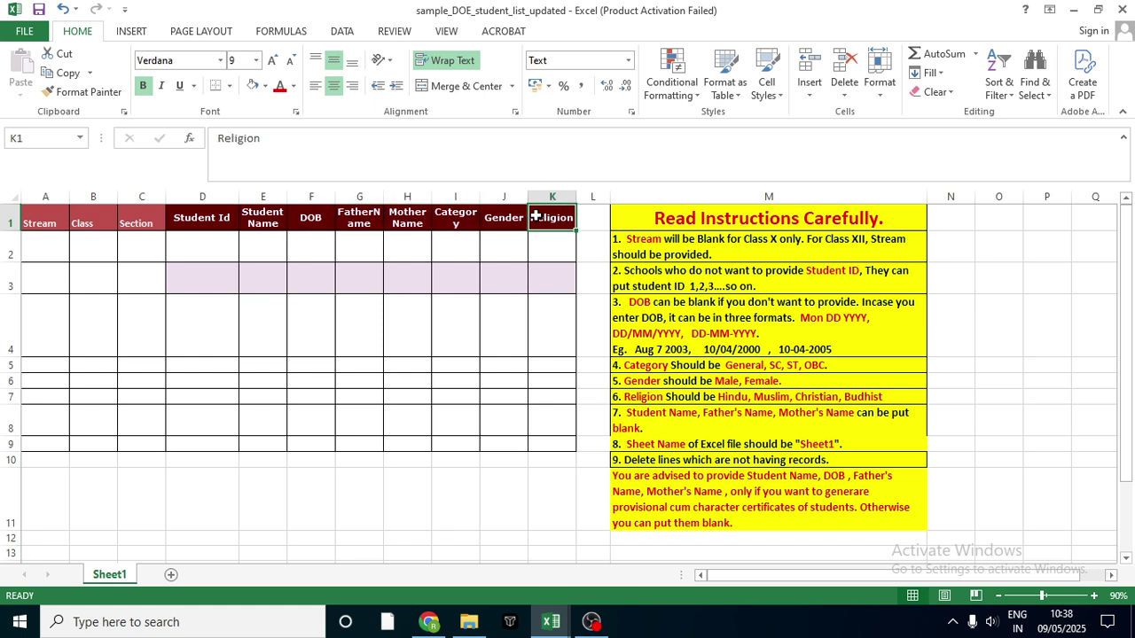
pyautogui.click(252, 216)
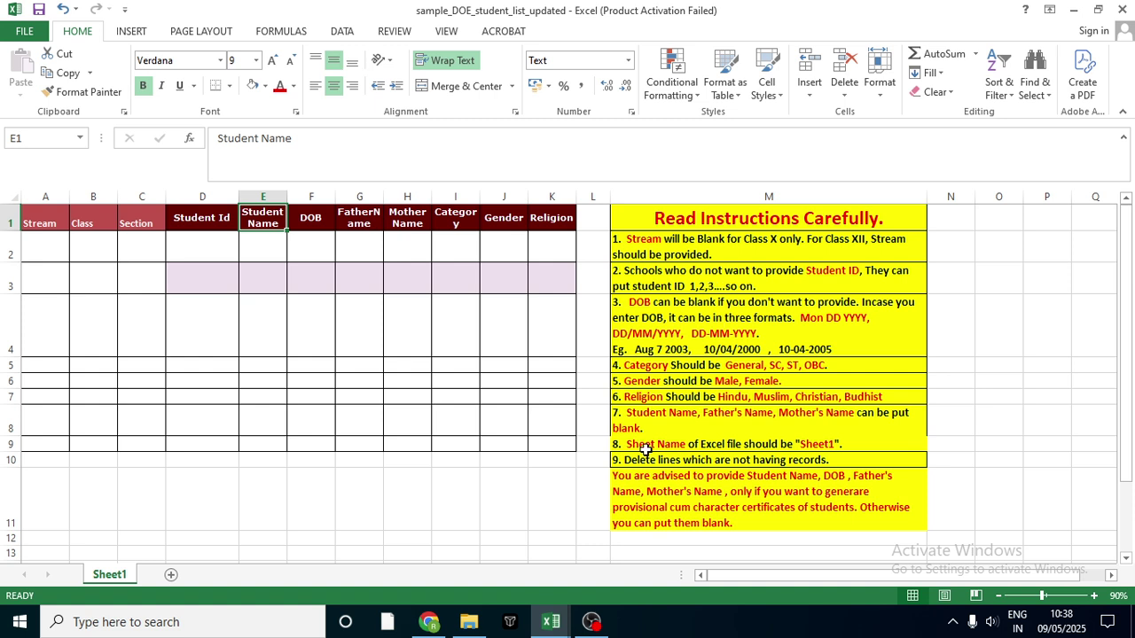
# Open the Raw Data of Student Details workbook from the Student Details Prep folder in File Explorer.
pyautogui.click(550, 624)
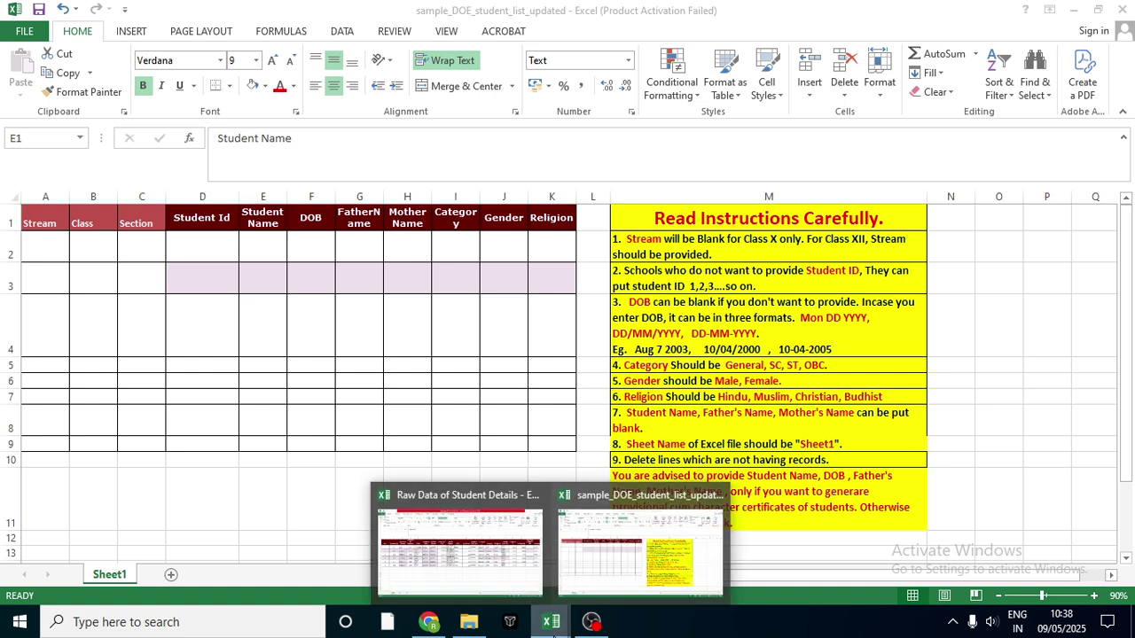
pyautogui.click(258, 243)
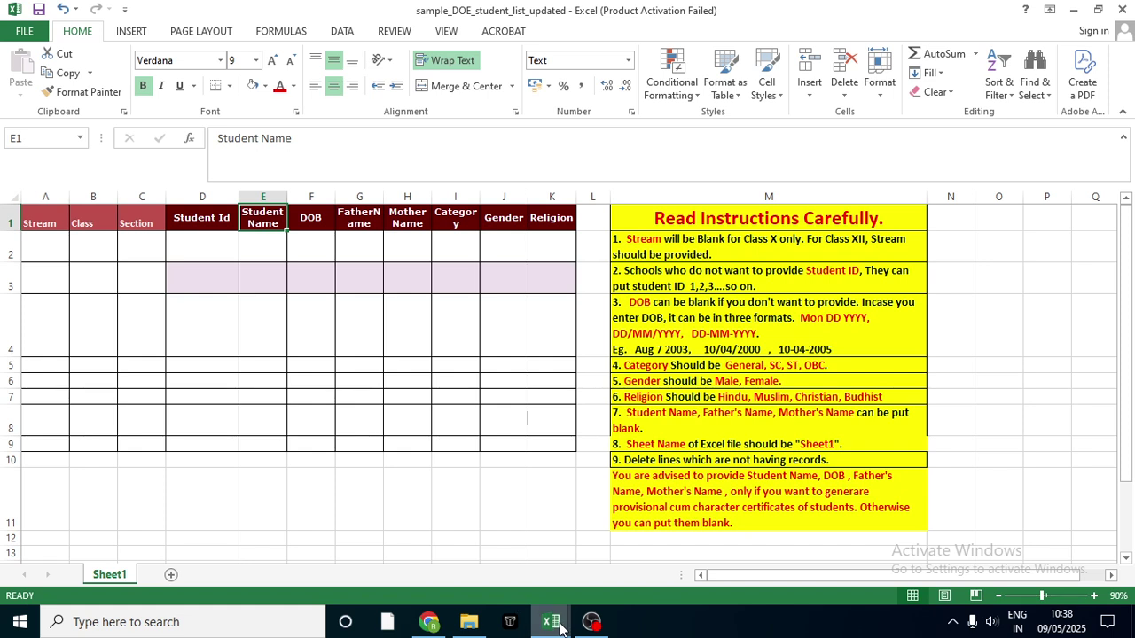
pyautogui.click(469, 622)
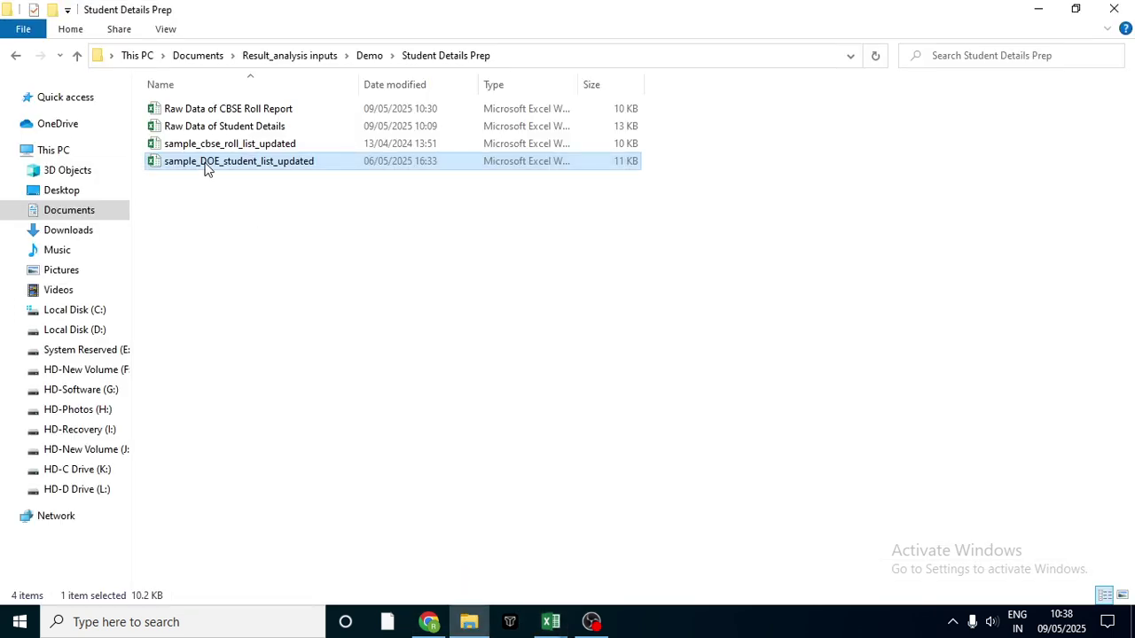
pyautogui.click(258, 130)
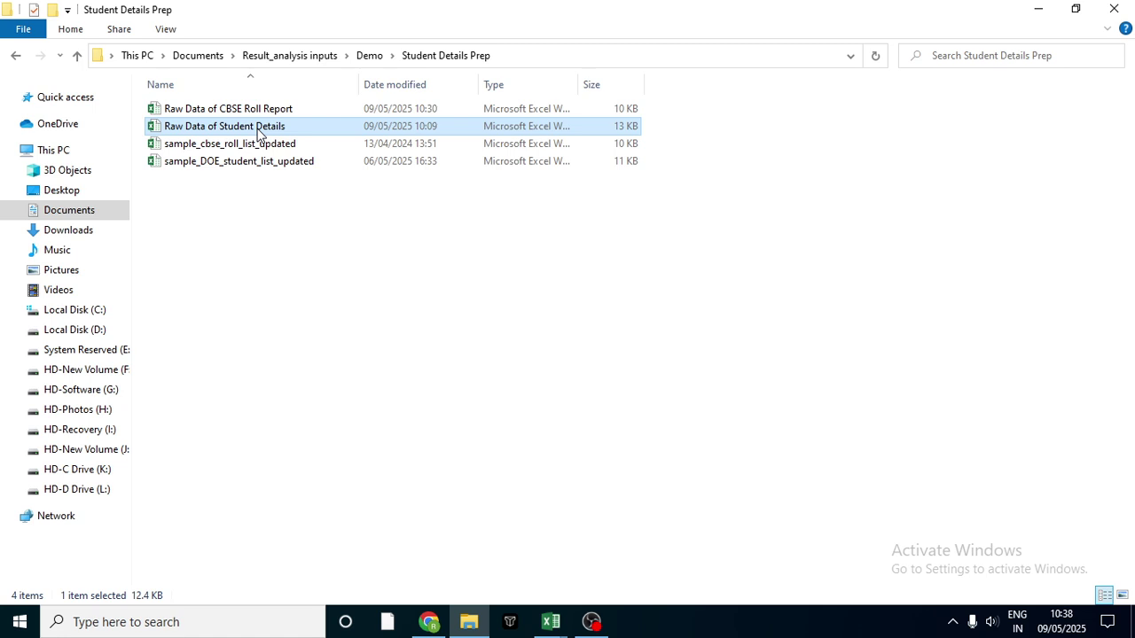
pyautogui.doubleClick(258, 130)
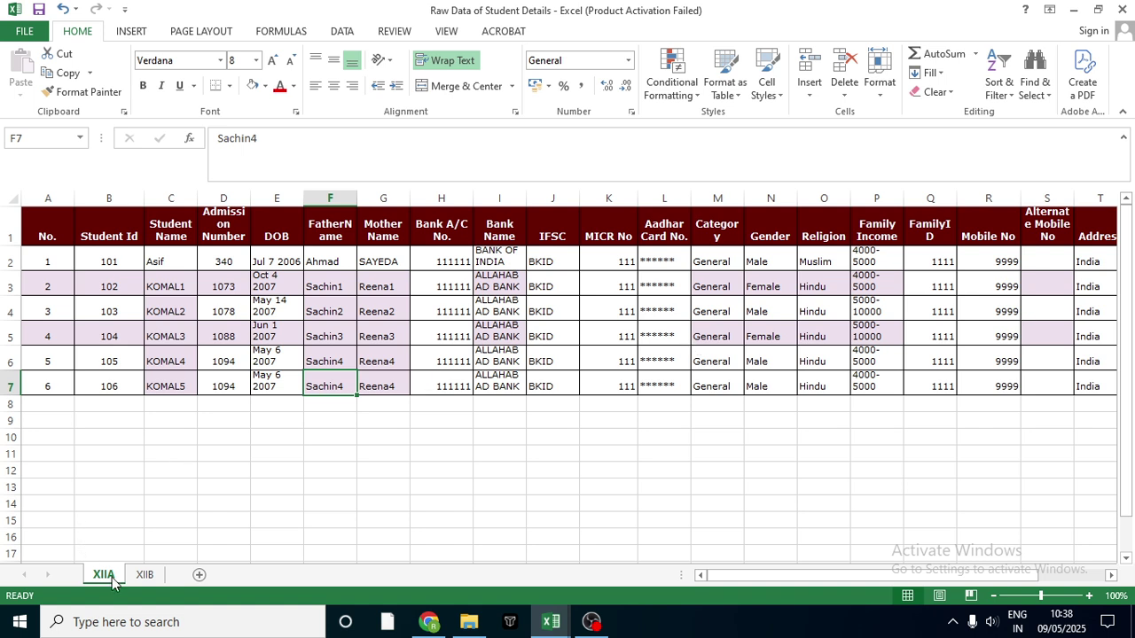
# Examine the student data and column headers on the XIIA and XIIB sheets.
pyautogui.click(148, 576)
pyautogui.click(102, 578)
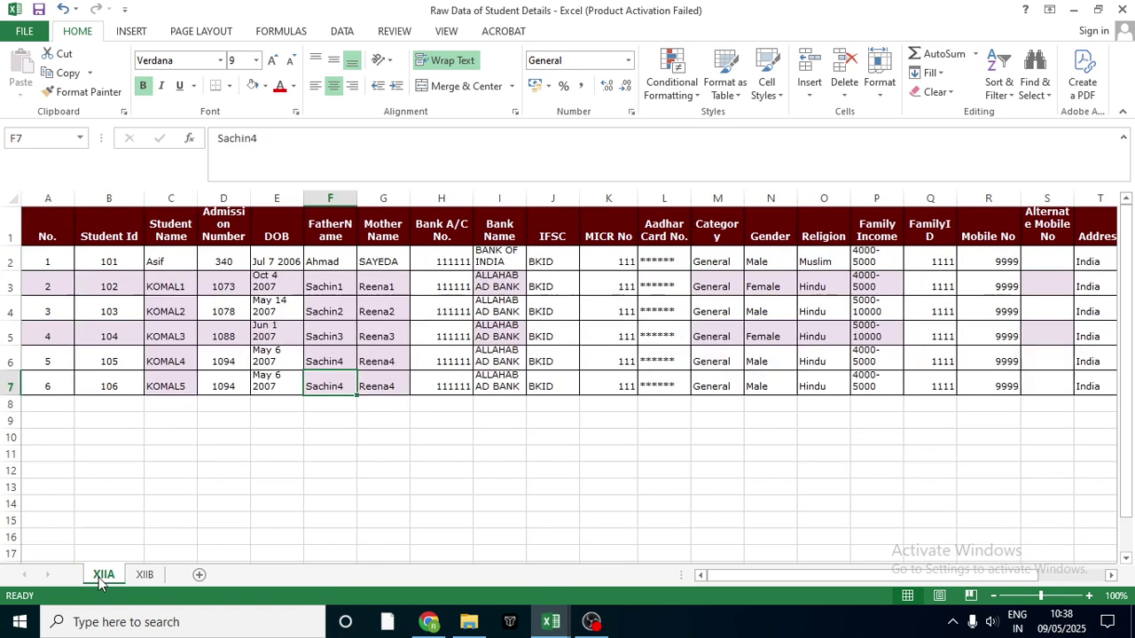
pyautogui.click(117, 229)
pyautogui.click(167, 223)
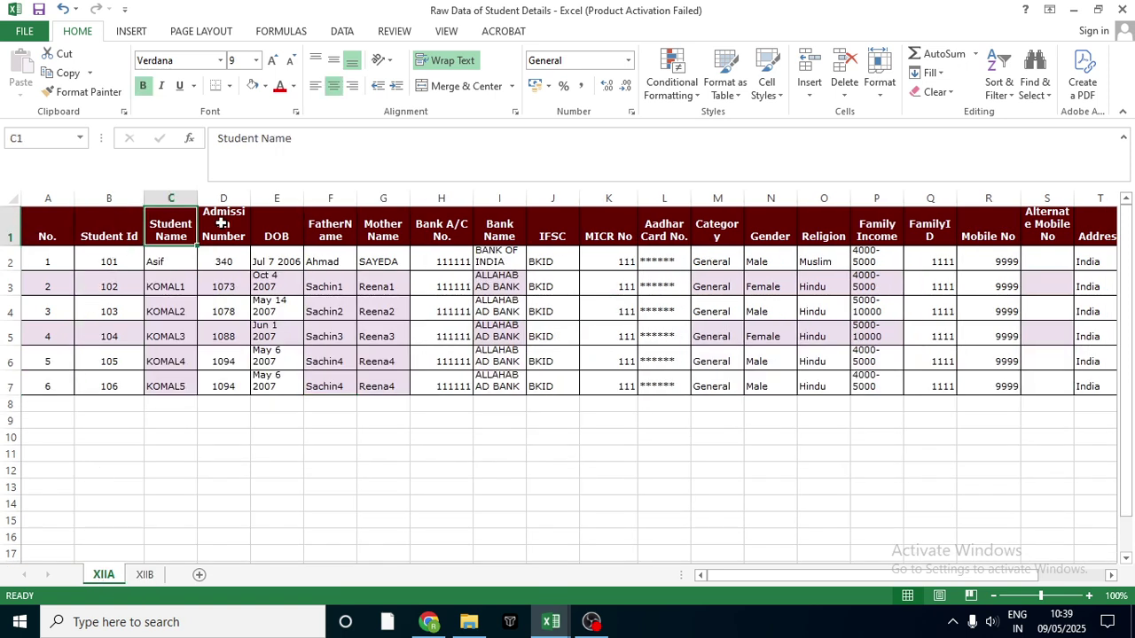
pyautogui.click(234, 224)
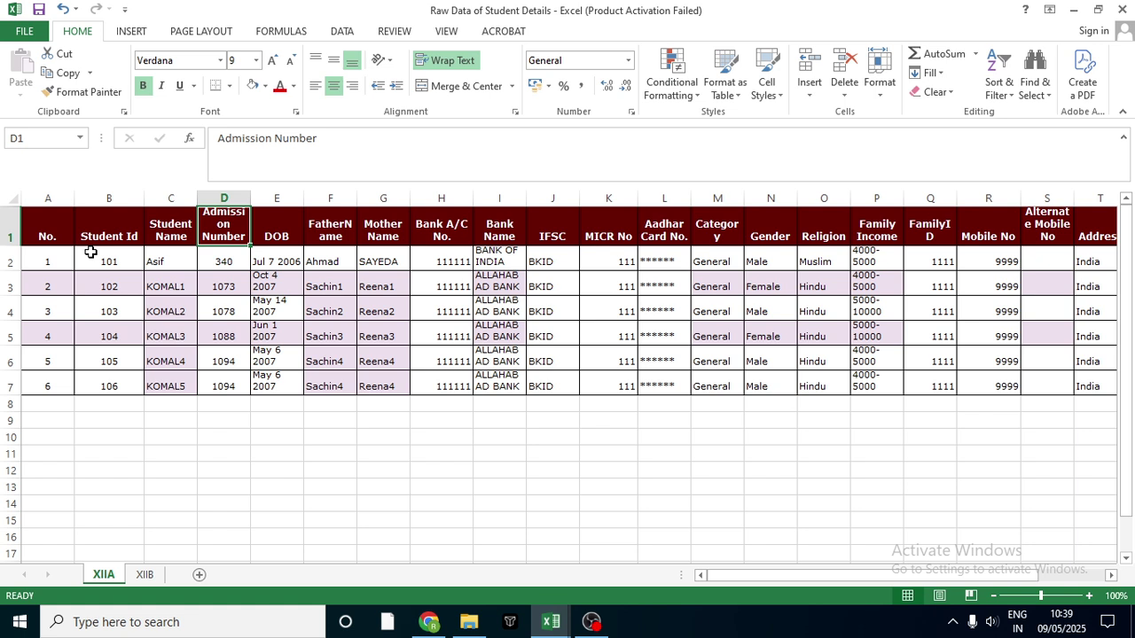
pyautogui.click(144, 576)
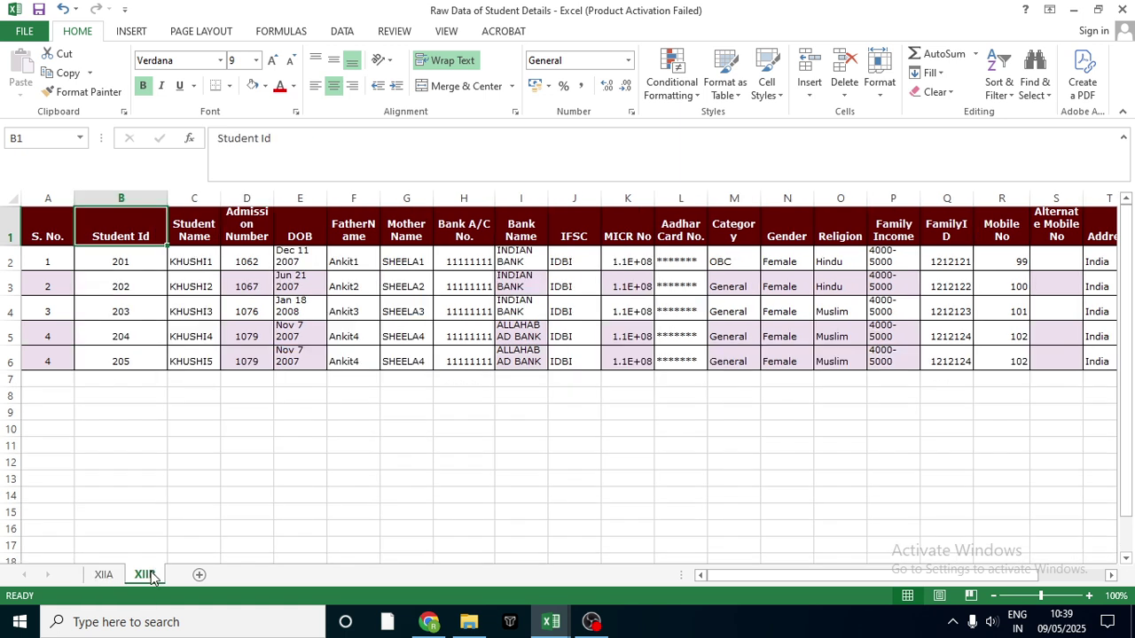
# Add a new blank worksheet after the XIIB sheet and return to the XIIA sheet.
pyautogui.click(200, 576)
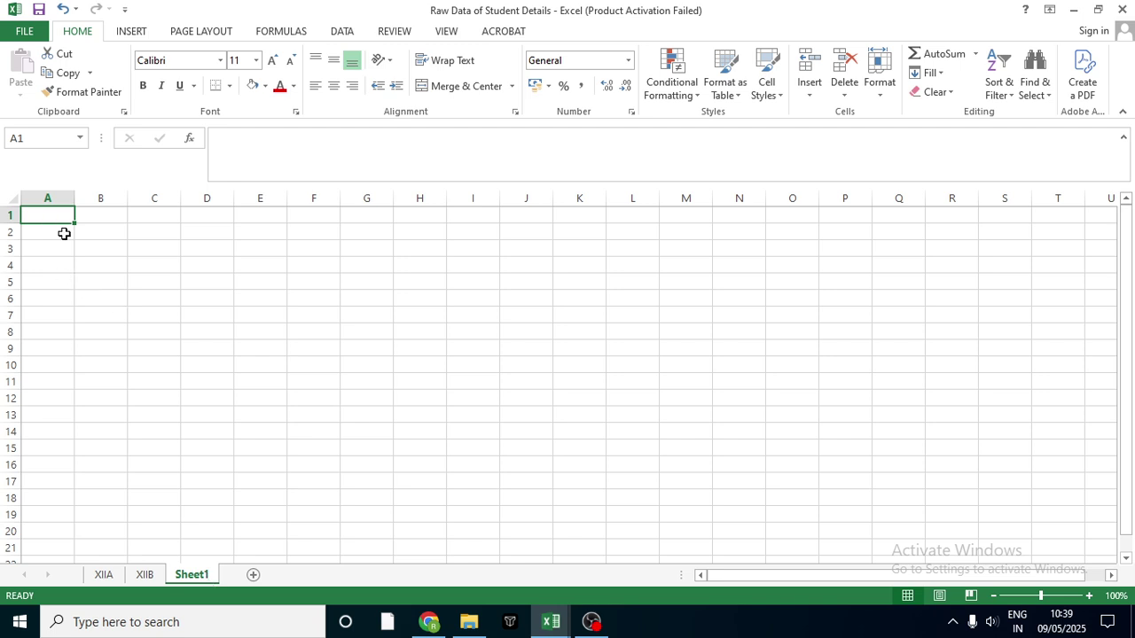
pyautogui.click(102, 575)
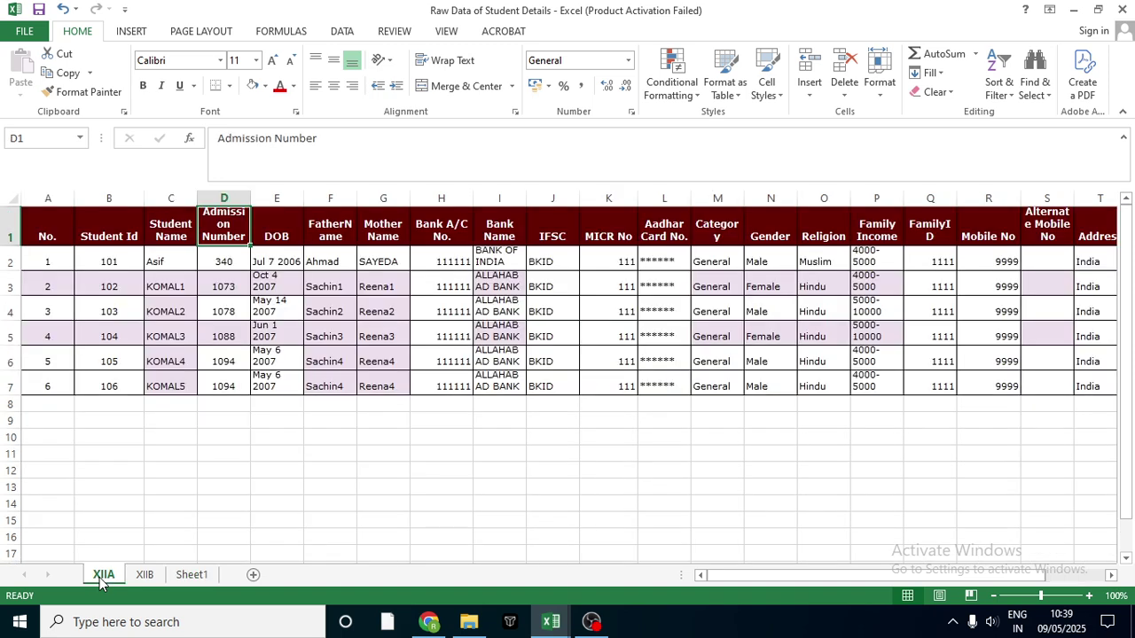
# Try to copy the entire rows 1 to 7 of the XIIA sheet into Sheet1 starting at cell C1.
pyautogui.click(43, 260)
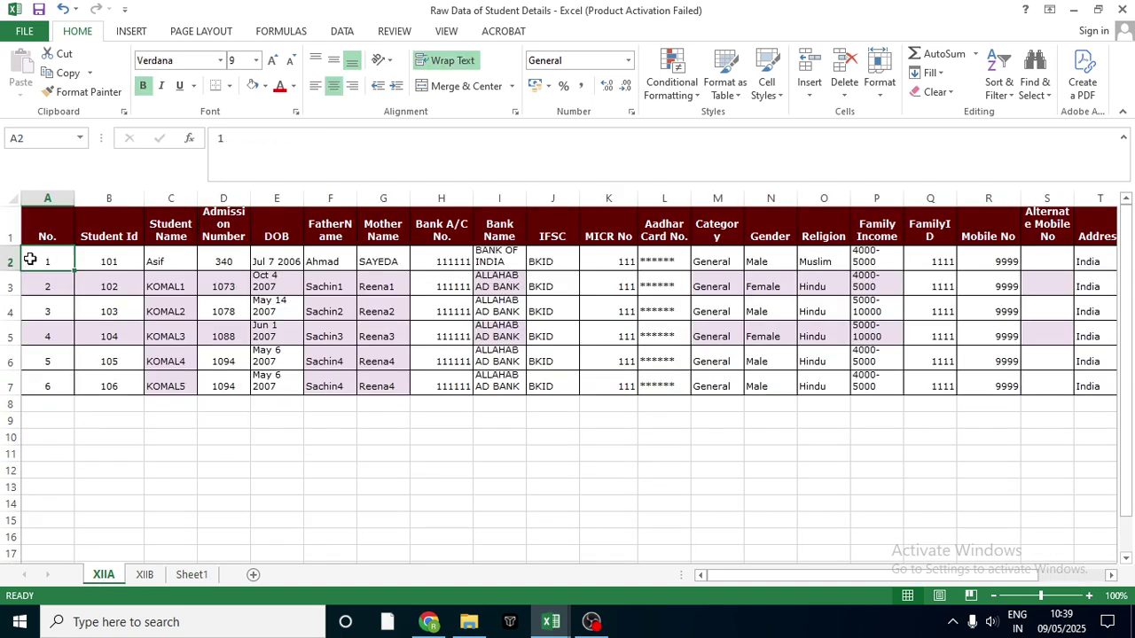
pyautogui.click(7, 260)
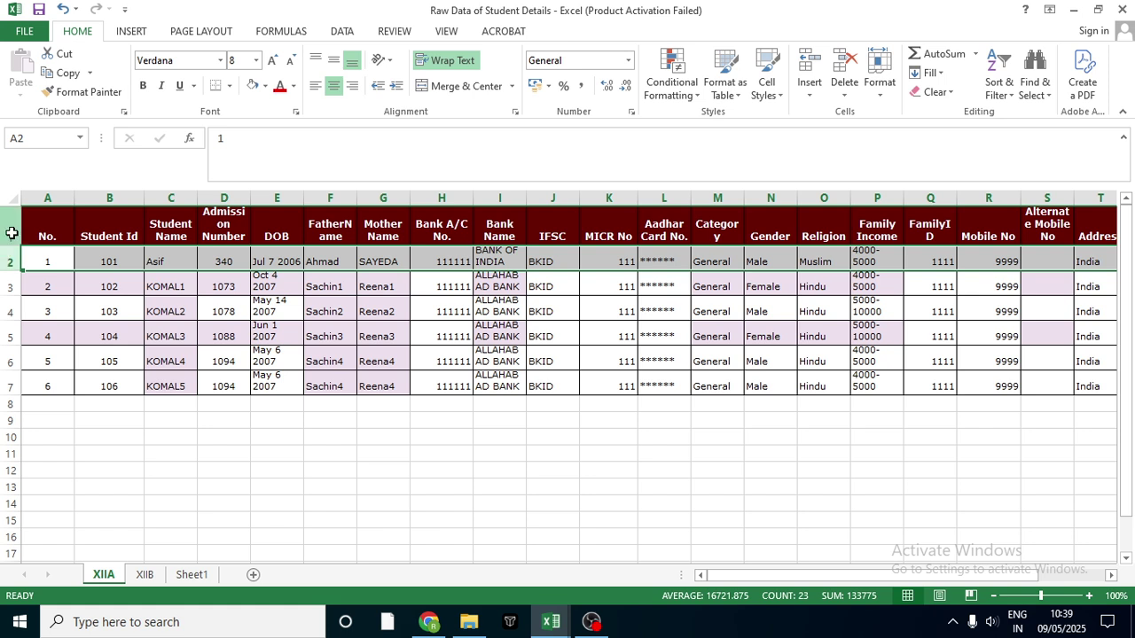
pyautogui.click(7, 234)
pyautogui.moveTo(7, 235); pyautogui.dragTo(7, 395)
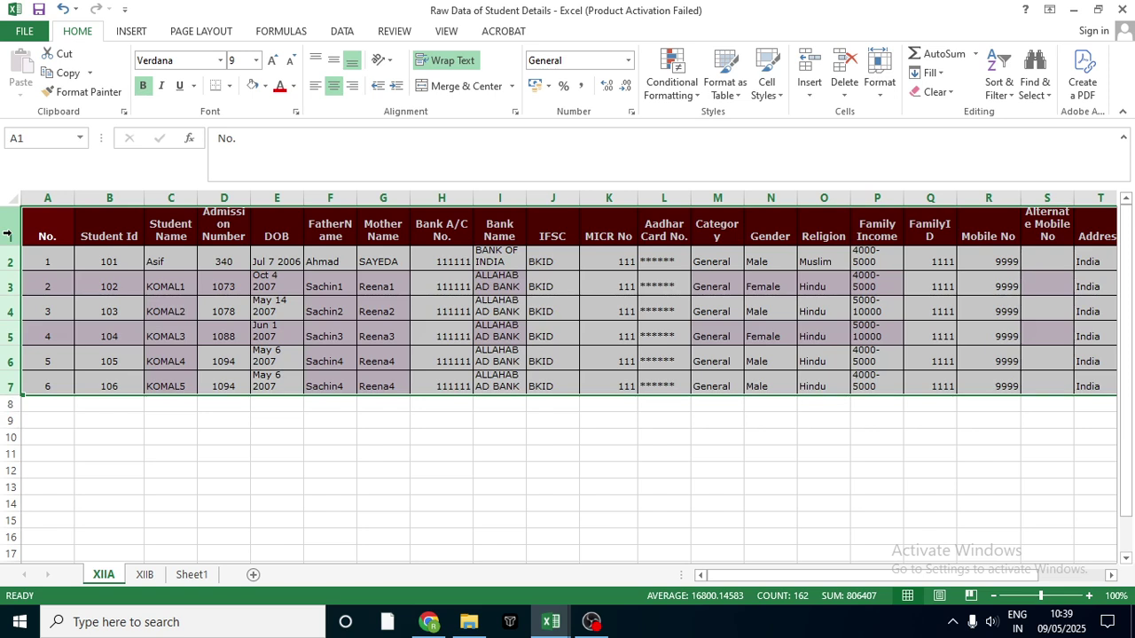
pyautogui.hotkey('ctrl', 'c')
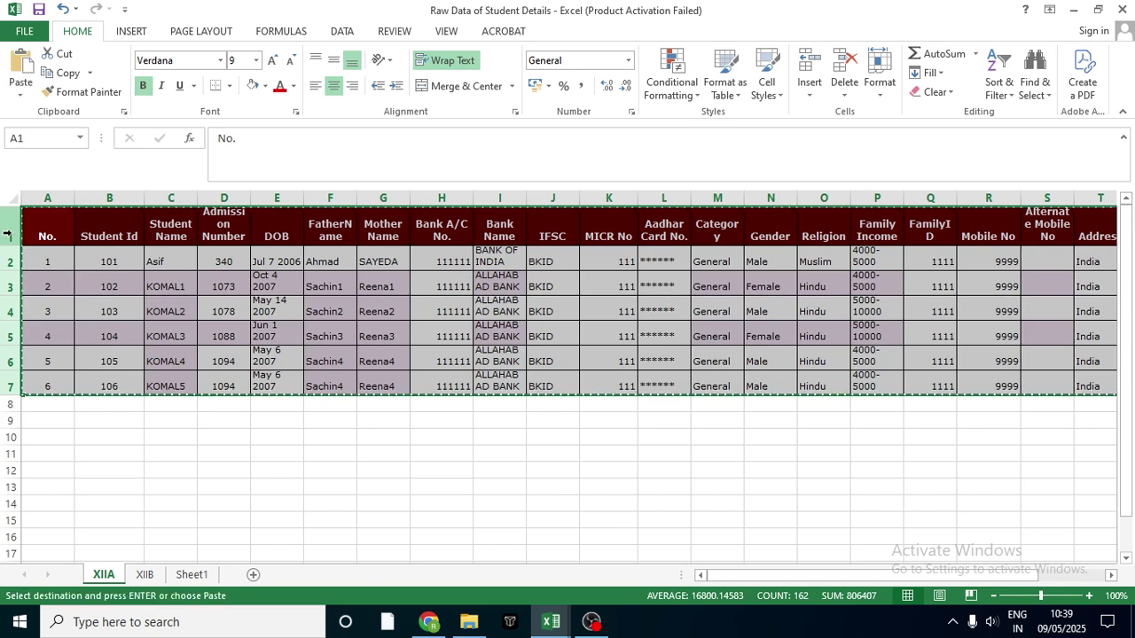
pyautogui.click(191, 575)
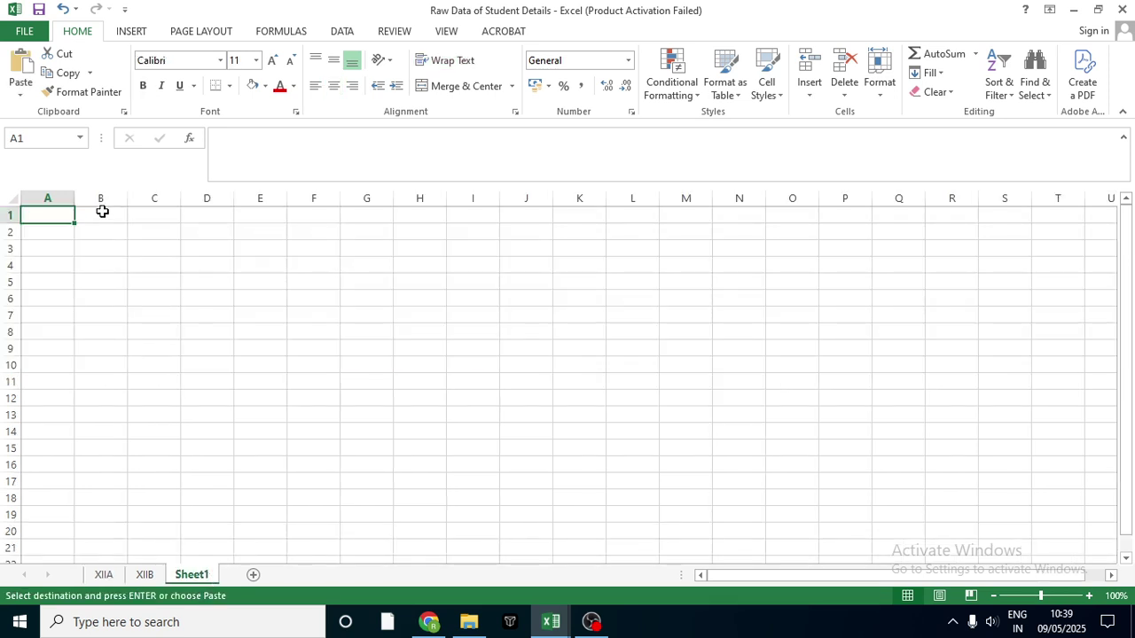
pyautogui.click(145, 215)
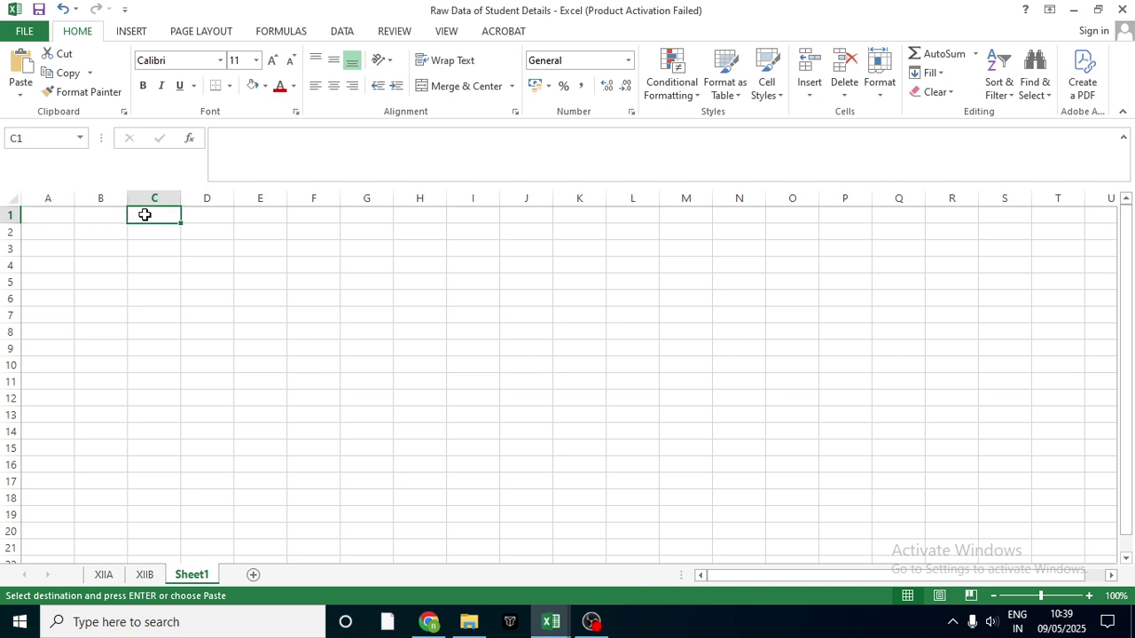
pyautogui.hotkey('ctrl', 'v')
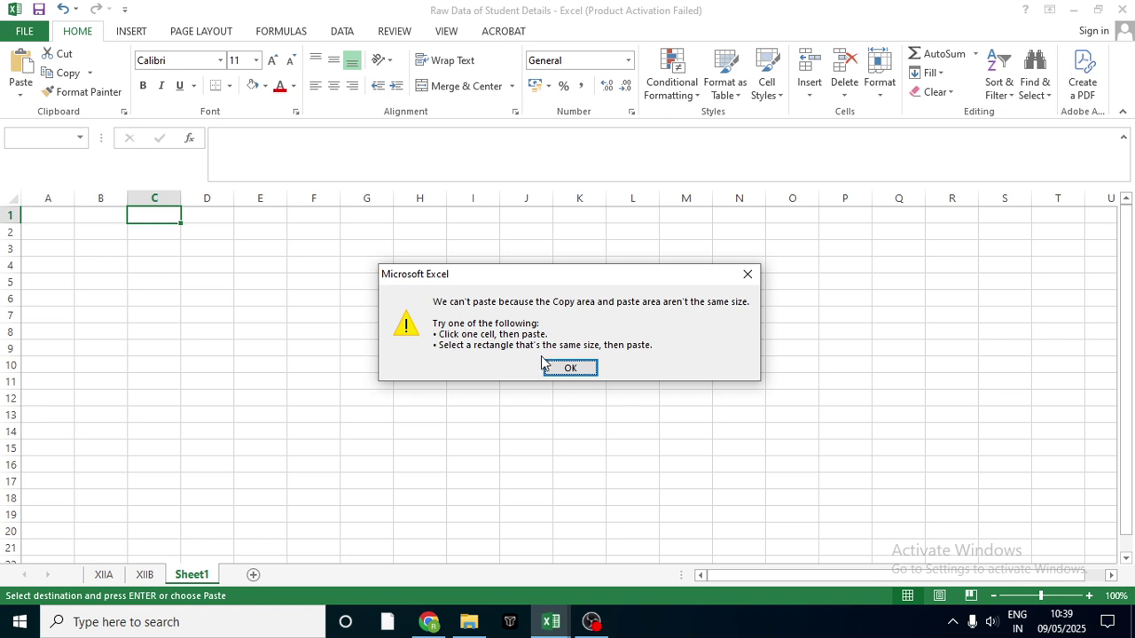
pyautogui.click(571, 369)
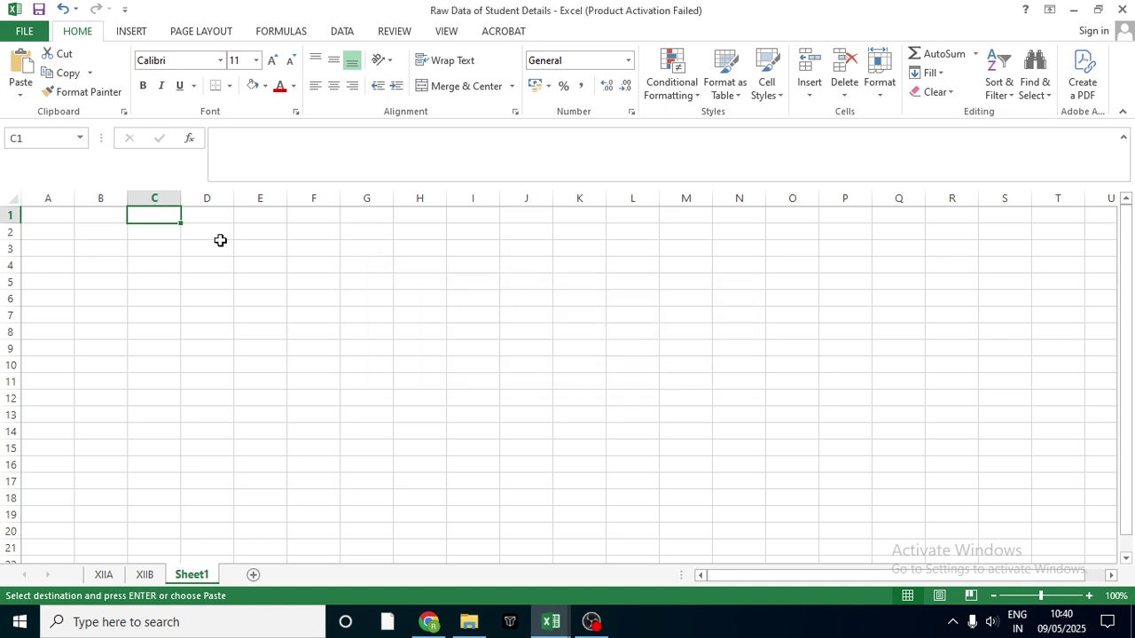
pyautogui.click(139, 231)
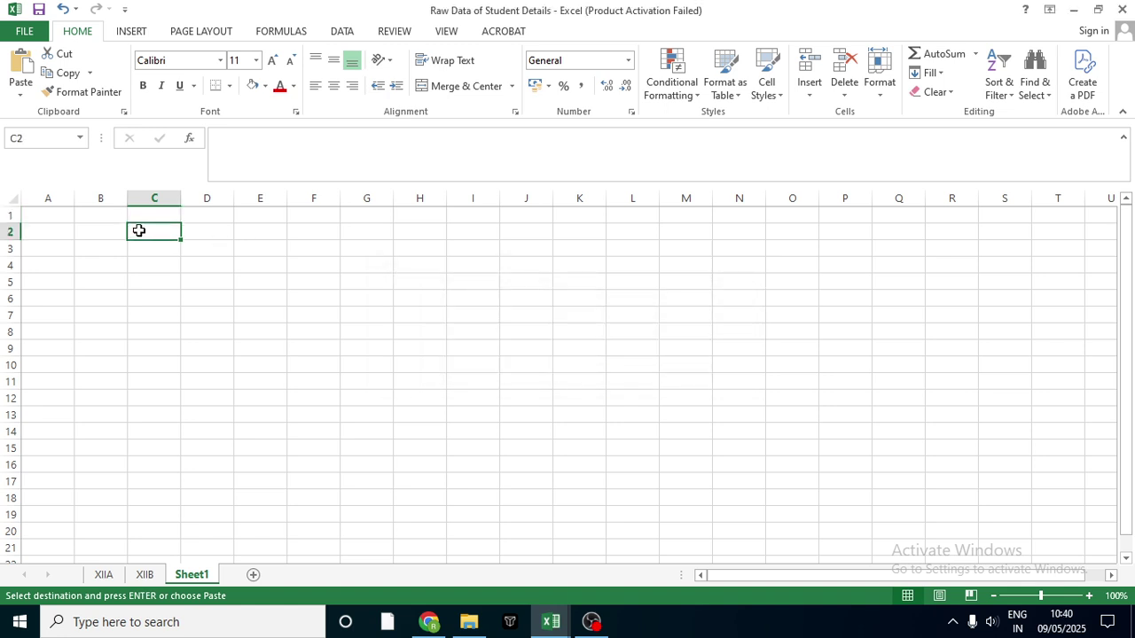
# Copy only the XIIA table range A1:X7, including its headers, and paste it into Sheet1 starting at cell C1.
pyautogui.click(104, 575)
pyautogui.click(31, 214)
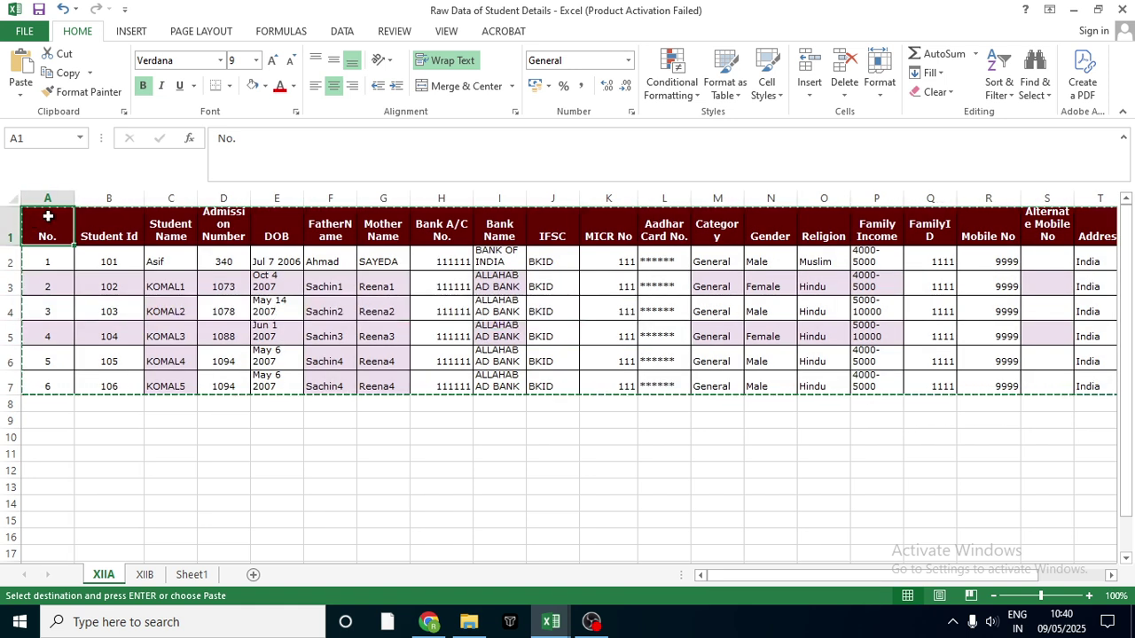
pyautogui.hotkey('shift', 'Right')
pyautogui.hotkey('shift', 'Right')
pyautogui.hotkey('shift', 'Right')
pyautogui.hotkey('shift', 'Right')
pyautogui.hotkey('shift', 'Right')
pyautogui.hotkey('shift', 'Right')
pyautogui.hotkey('shift', 'Right')
pyautogui.hotkey('shift', 'Right')
pyautogui.hotkey('shift', 'Right')
pyautogui.hotkey('shift', 'Right')
pyautogui.hotkey('shift', 'Right')
pyautogui.hotkey('shift', 'Right')
pyautogui.hotkey('shift', 'Right')
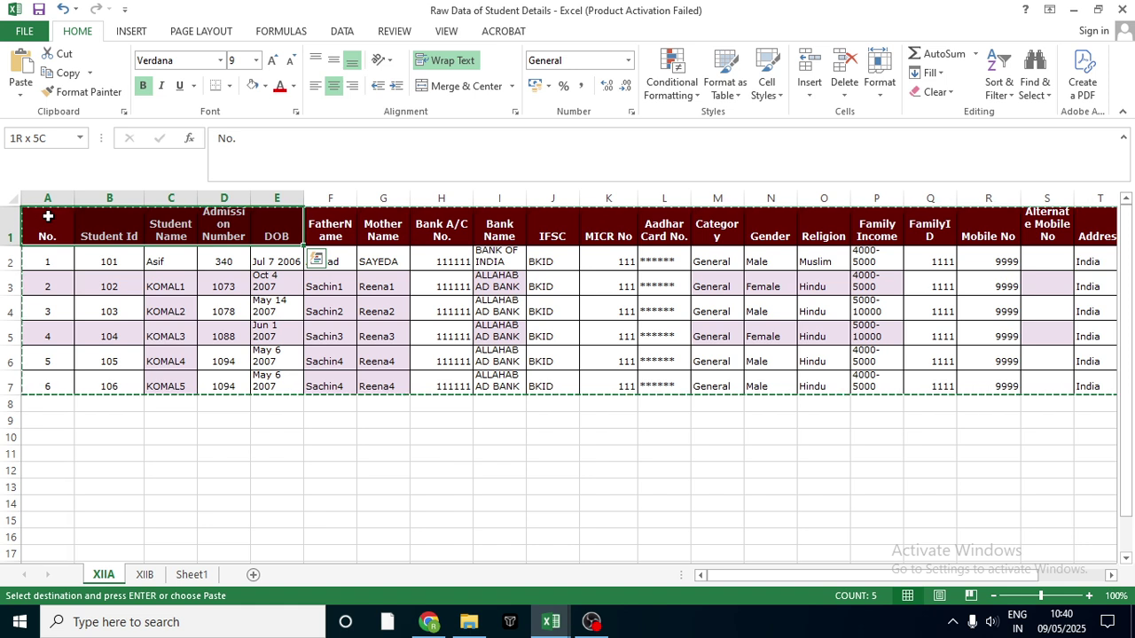
pyautogui.hotkey('shift', 'Right')
pyautogui.hotkey('shift', 'Right')
pyautogui.hotkey('shift', 'Right')
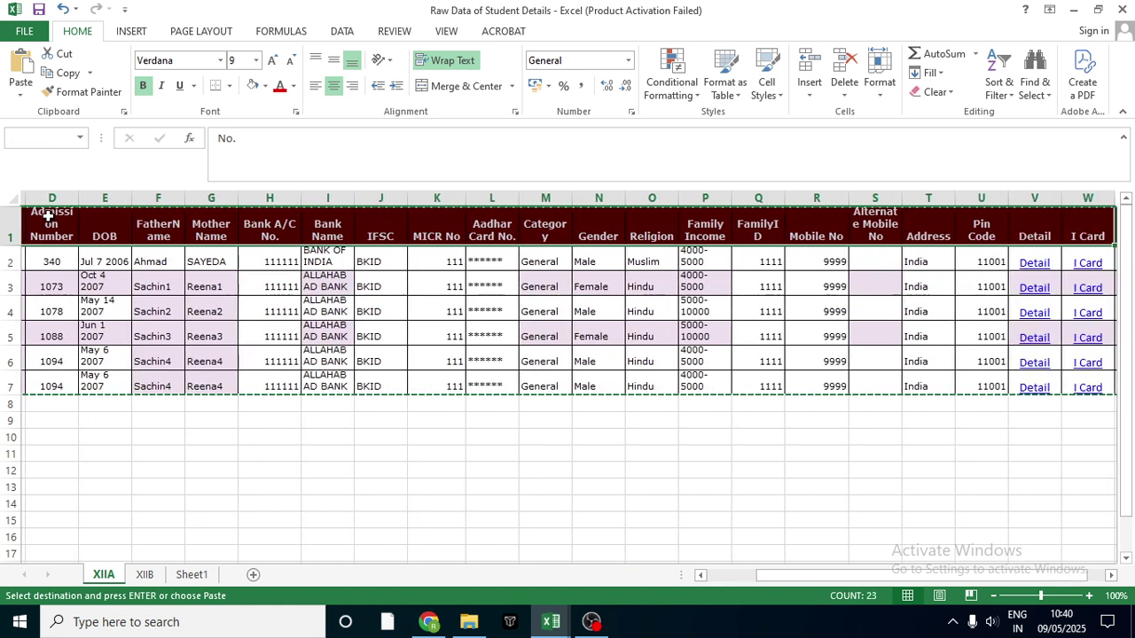
pyautogui.hotkey('shift', 'Down')
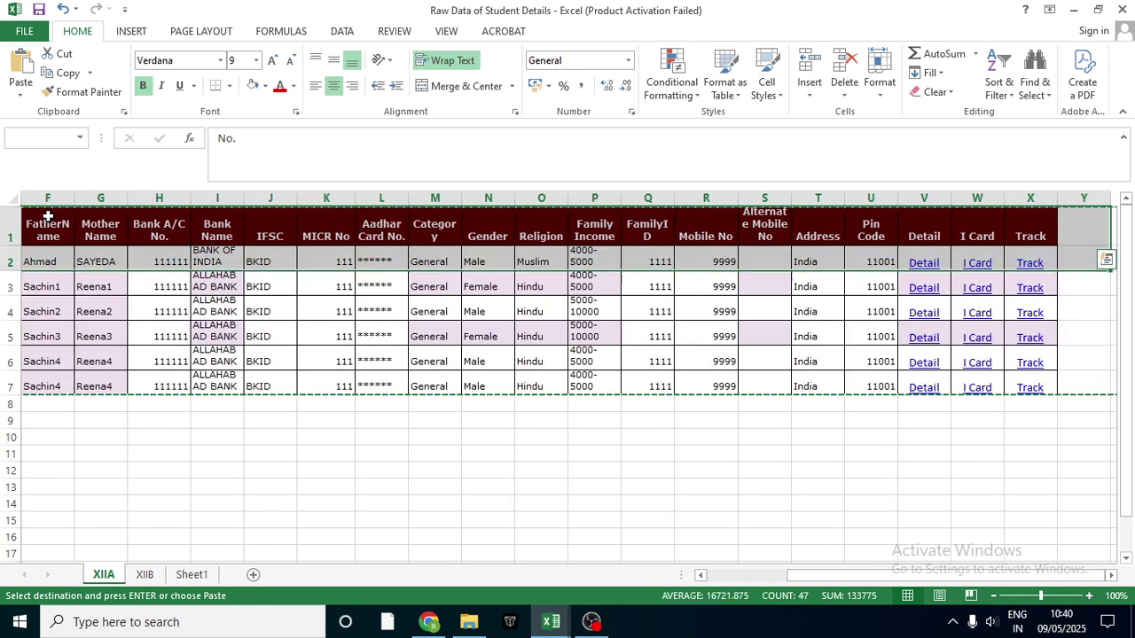
pyautogui.hotkey('shift', 'Left')
pyautogui.hotkey('shift', 'Left')
pyautogui.hotkey('shift', 'Right')
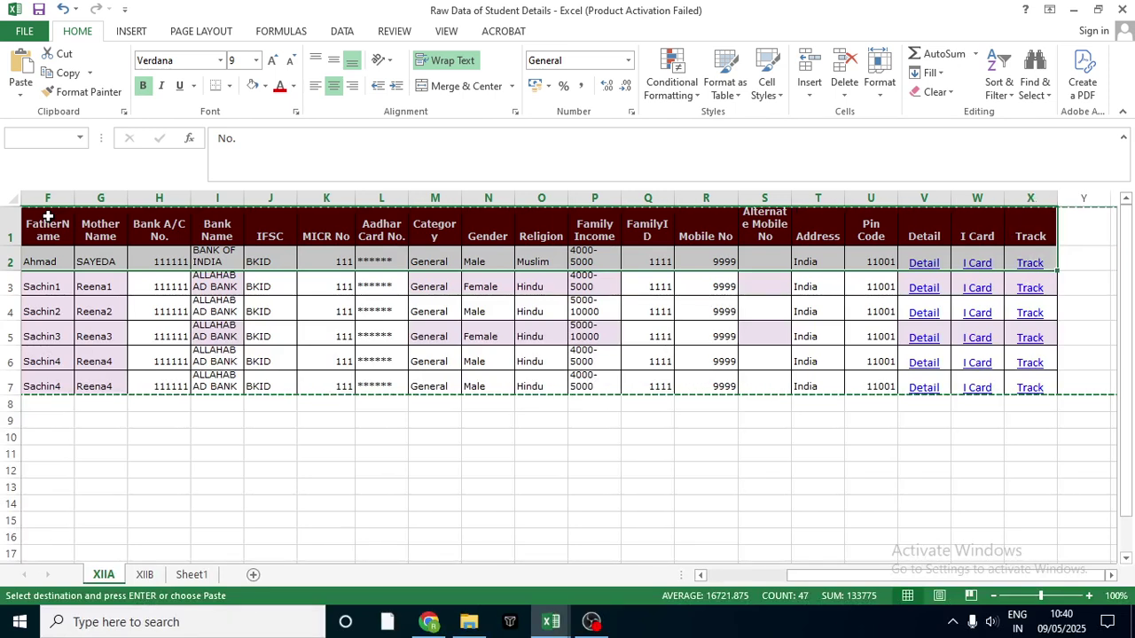
pyautogui.hotkey('shift', 'Down')
pyautogui.hotkey('shift', 'Down')
pyautogui.hotkey('shift', 'Down')
pyautogui.hotkey('shift', 'Down')
pyautogui.hotkey('shift', 'Down')
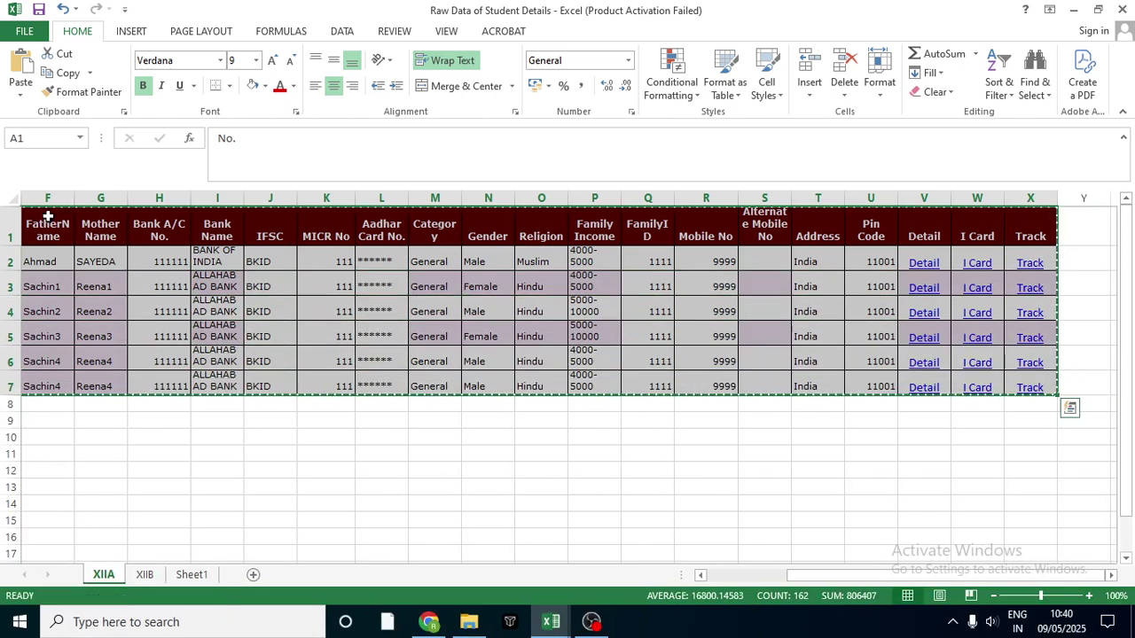
pyautogui.click(198, 577)
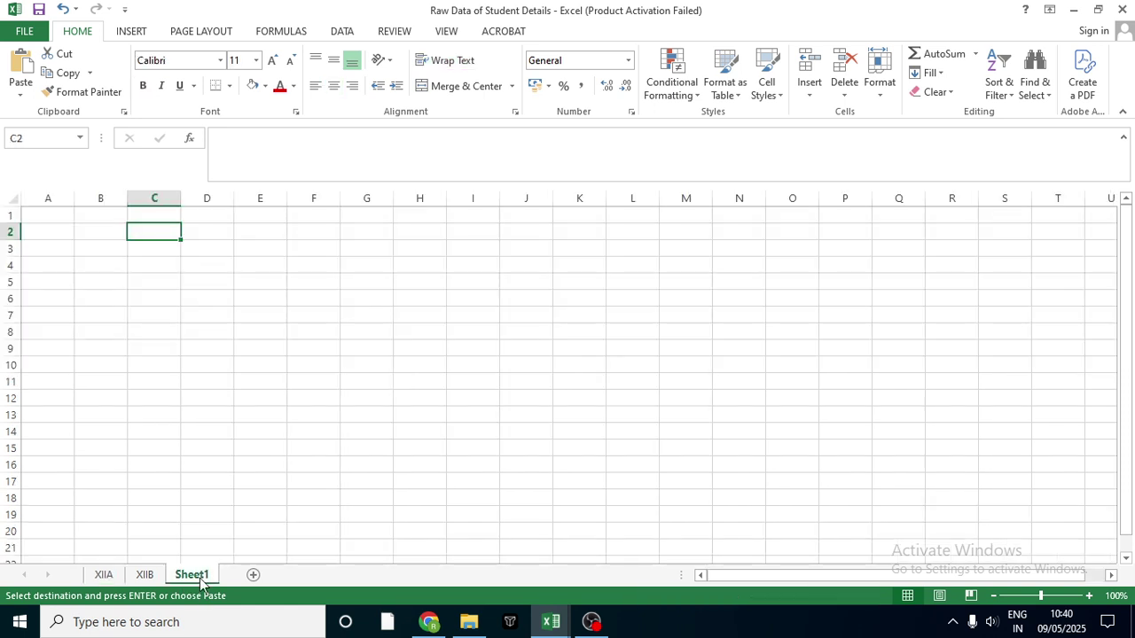
pyautogui.click(152, 216)
pyautogui.hotkey('ctrl', 'v')
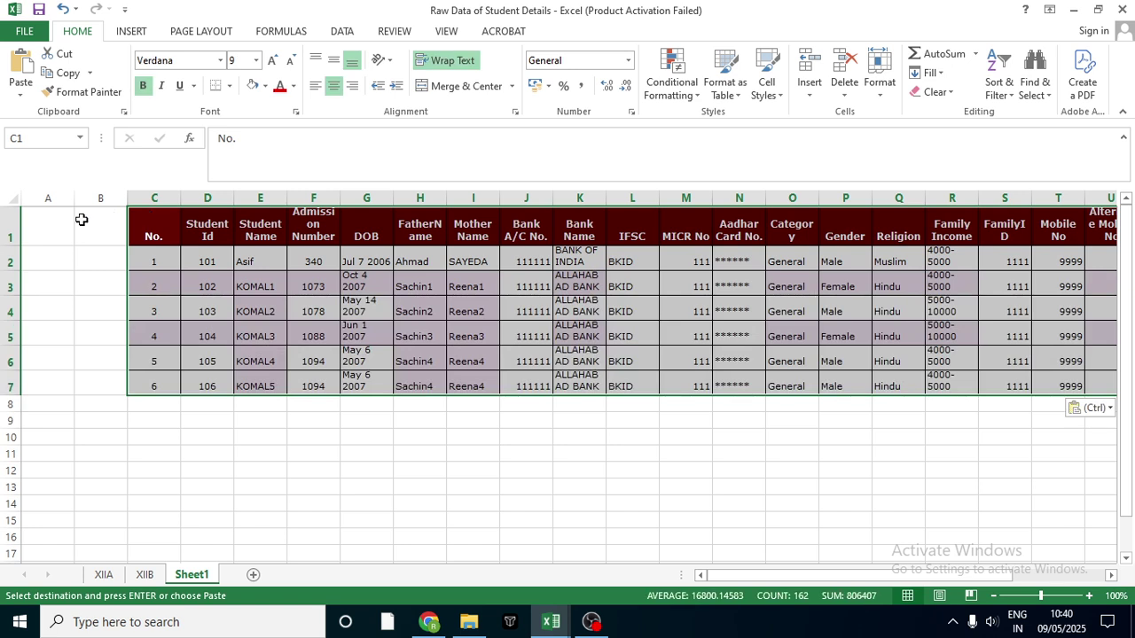
# Enter the column headers Stream in A1 and Section in B1 beside the pasted student table.
pyautogui.click(48, 226)
pyautogui.click(94, 224)
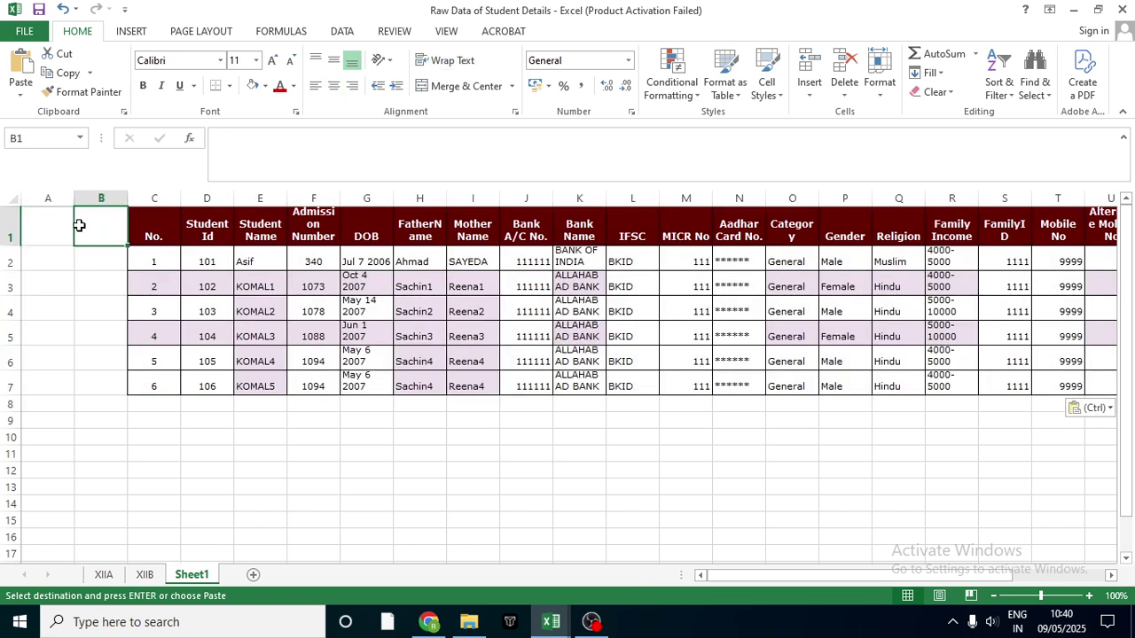
pyautogui.click(54, 227)
pyautogui.write('Stream')
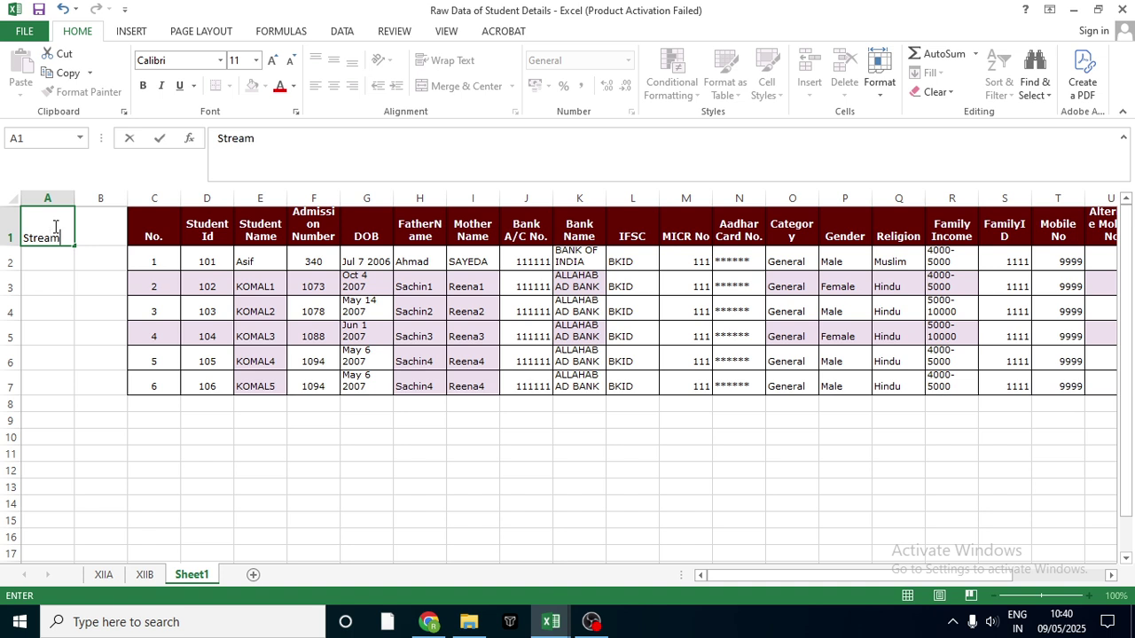
pyautogui.click(113, 225)
pyautogui.write('Sec')
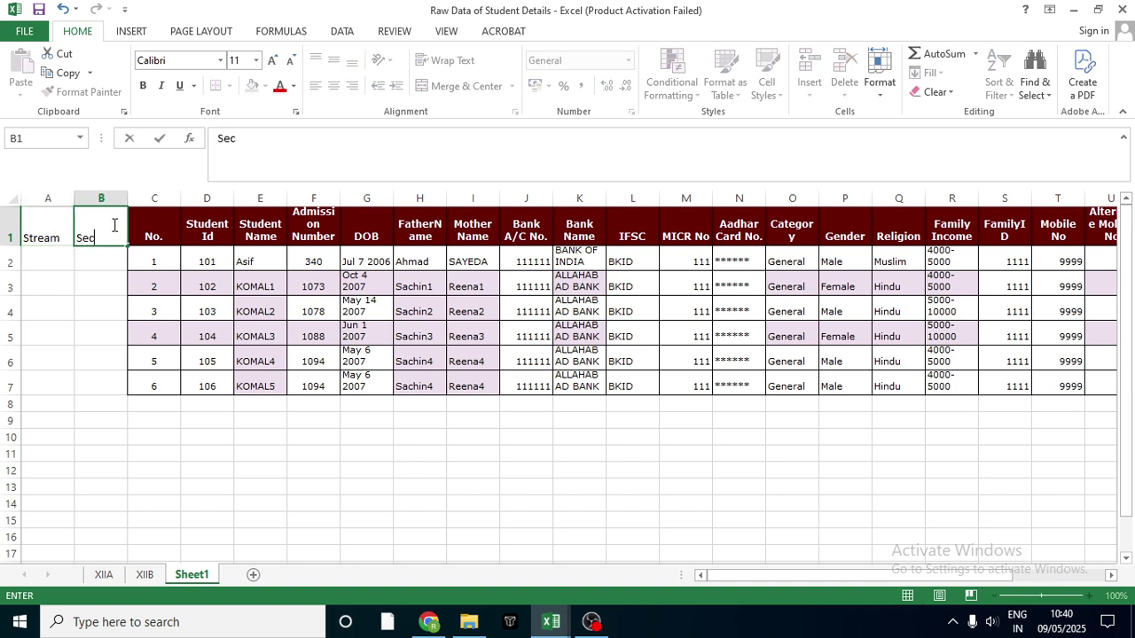
pyautogui.write('tion')
pyautogui.click(32, 225)
pyautogui.click(94, 228)
pyautogui.click(42, 235)
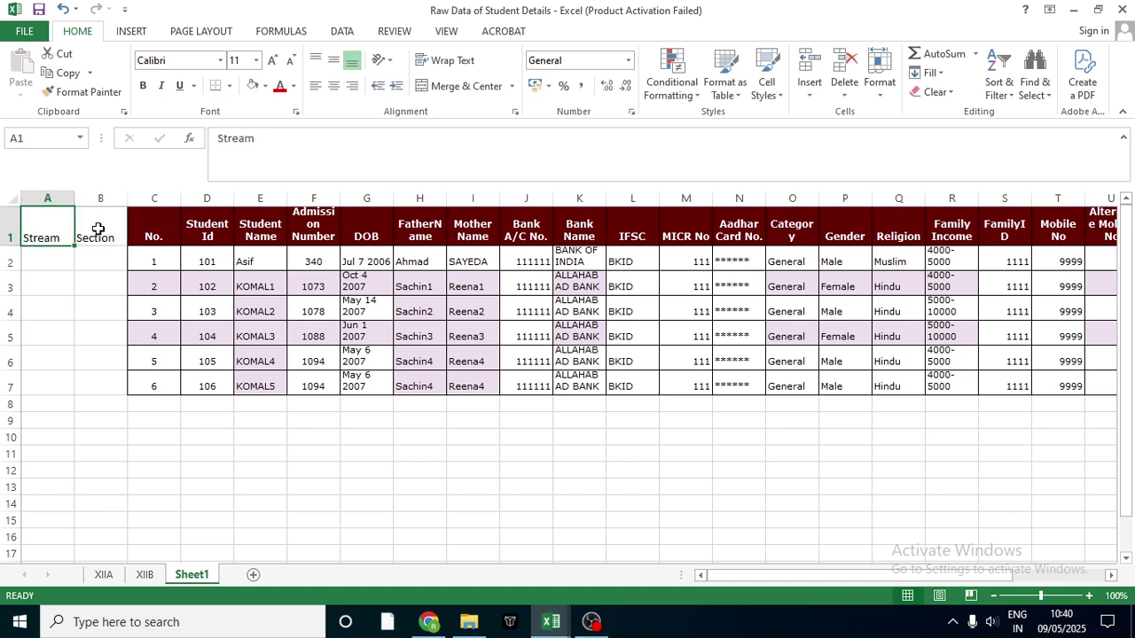
pyautogui.click(97, 230)
# Enter Arts as the stream and A as the section in row 2, and fill both values down to row 7.
pyautogui.click(51, 258)
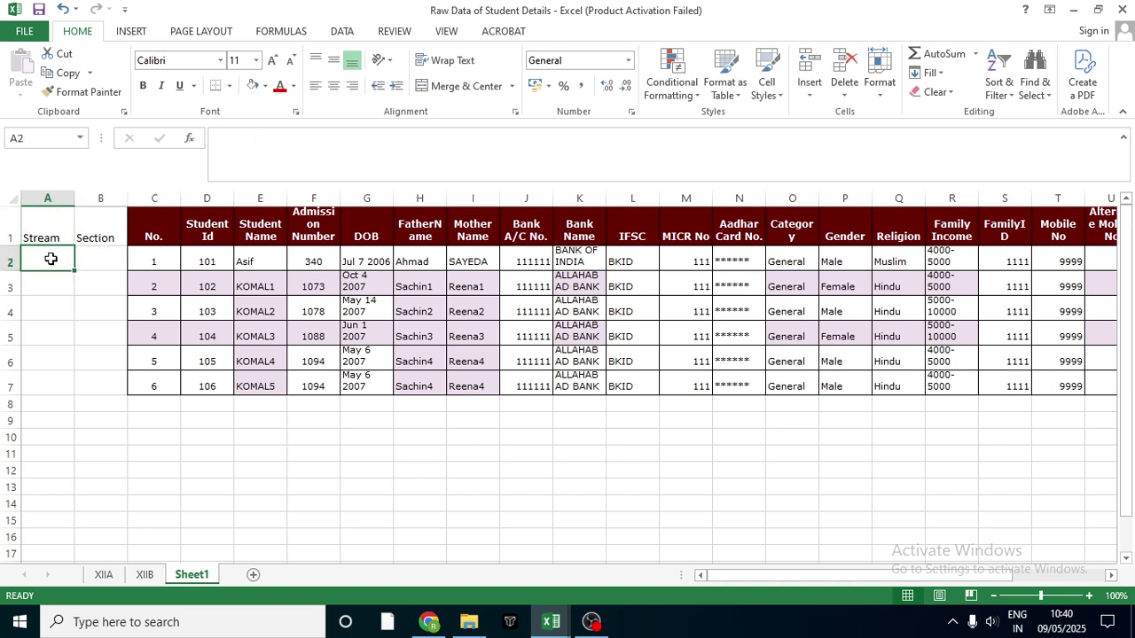
pyautogui.write('A')
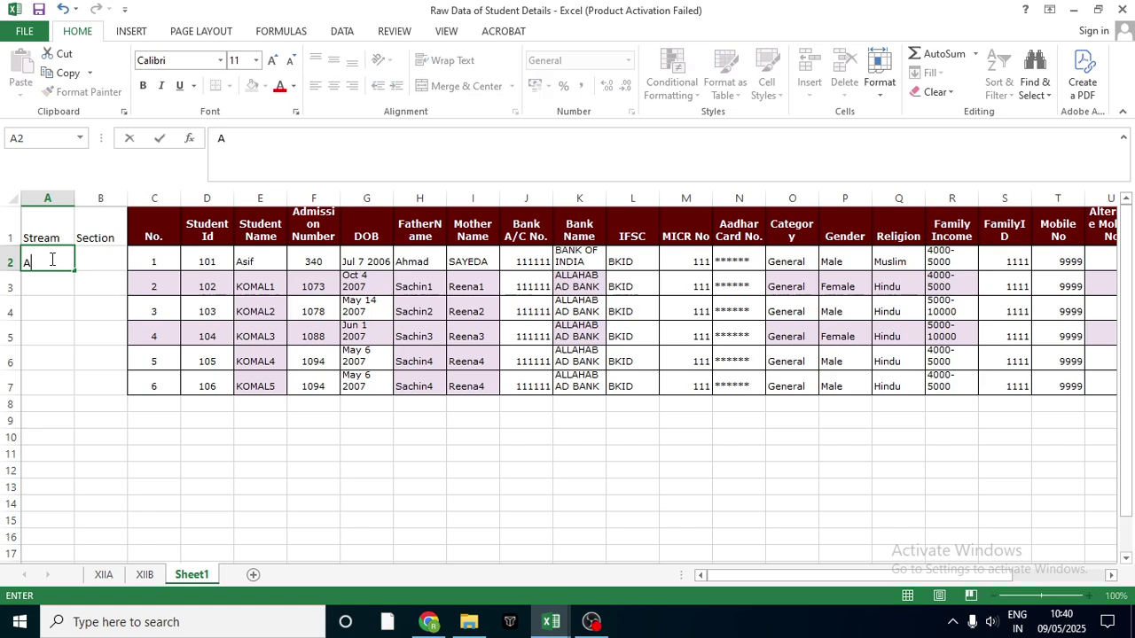
pyautogui.write('rts')
pyautogui.click(90, 258)
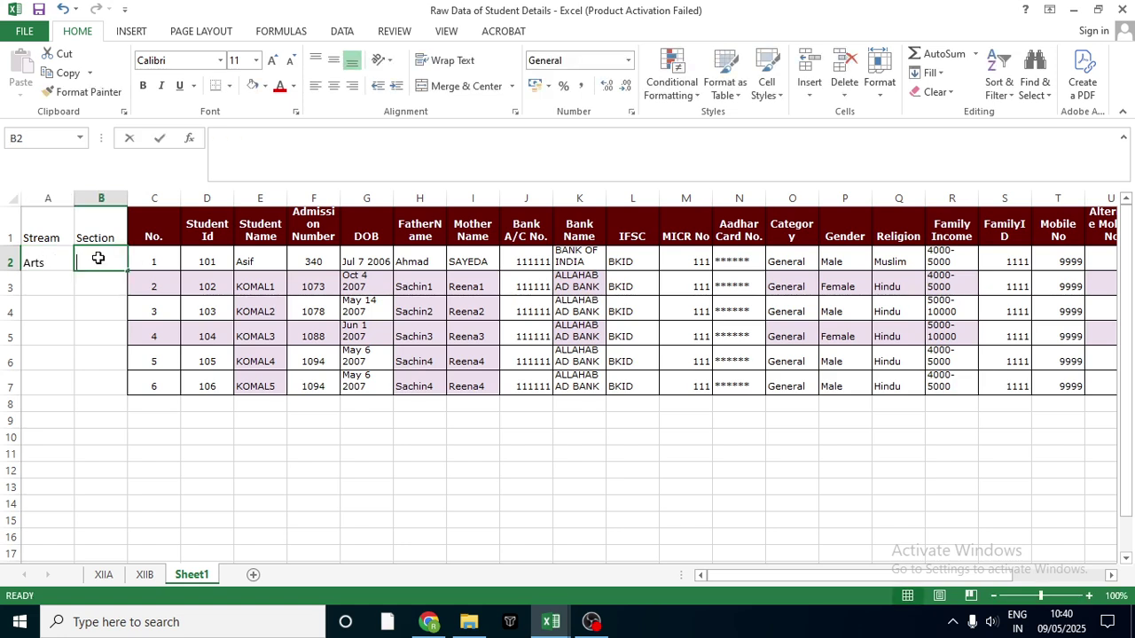
pyautogui.write('A')
pyautogui.click(49, 257)
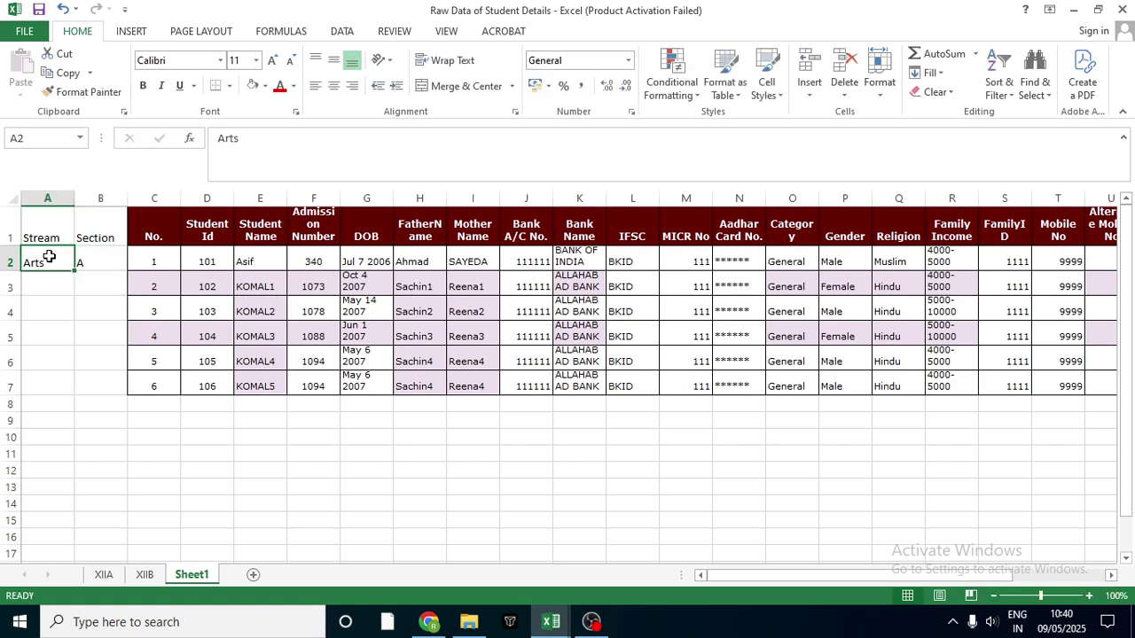
pyautogui.hotkey('shift', 'Right')
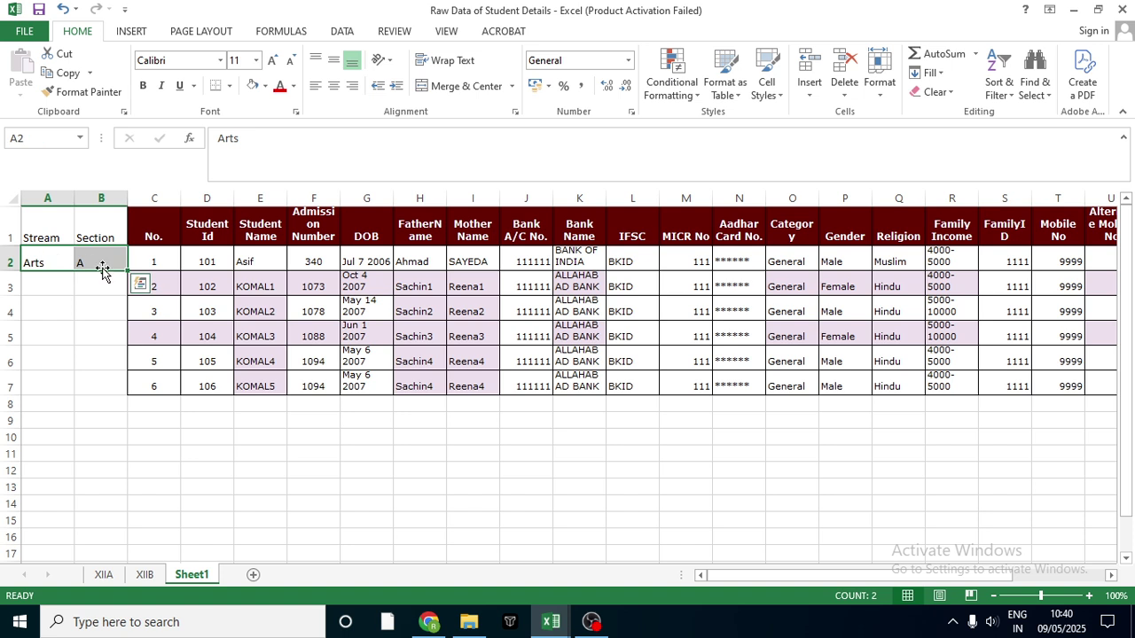
pyautogui.moveTo(126, 269); pyautogui.dragTo(115, 396)
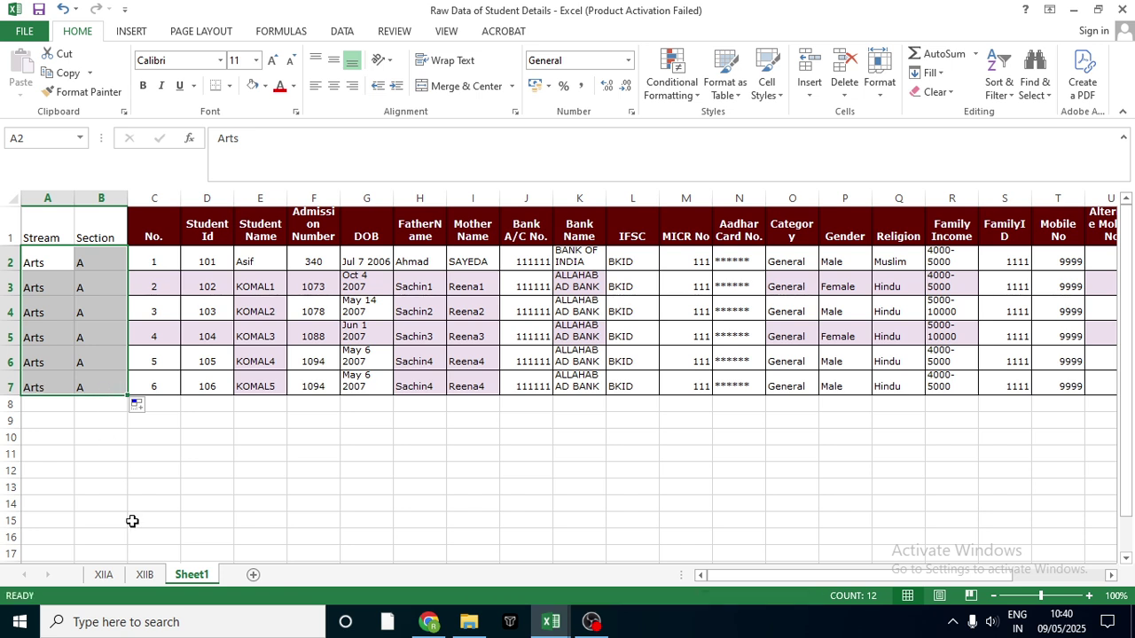
# Copy the XIIB table range A1:X6, including its headers, and paste it into Sheet1 starting at C8, directly below the XIIA records.
pyautogui.click(145, 574)
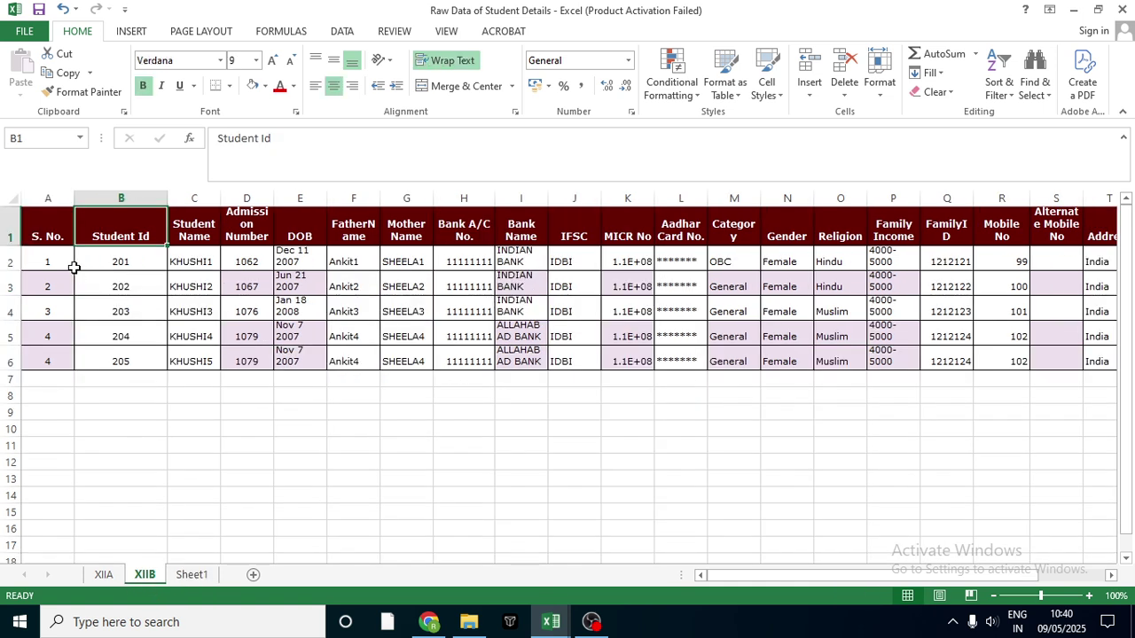
pyautogui.moveTo(46, 223)
pyautogui.mouseDown()
pyautogui.moveTo(1116, 223)
pyautogui.moveTo(1016, 230)
pyautogui.moveTo(1016, 361)
pyautogui.mouseUp()
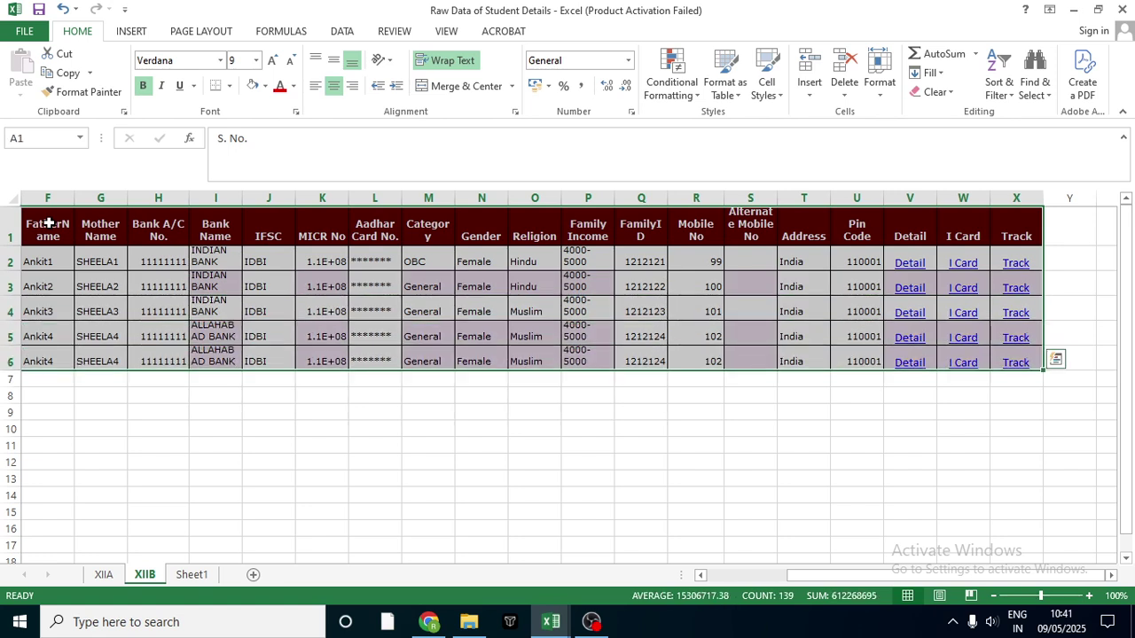
pyautogui.hotkey('ctrl', 'c')
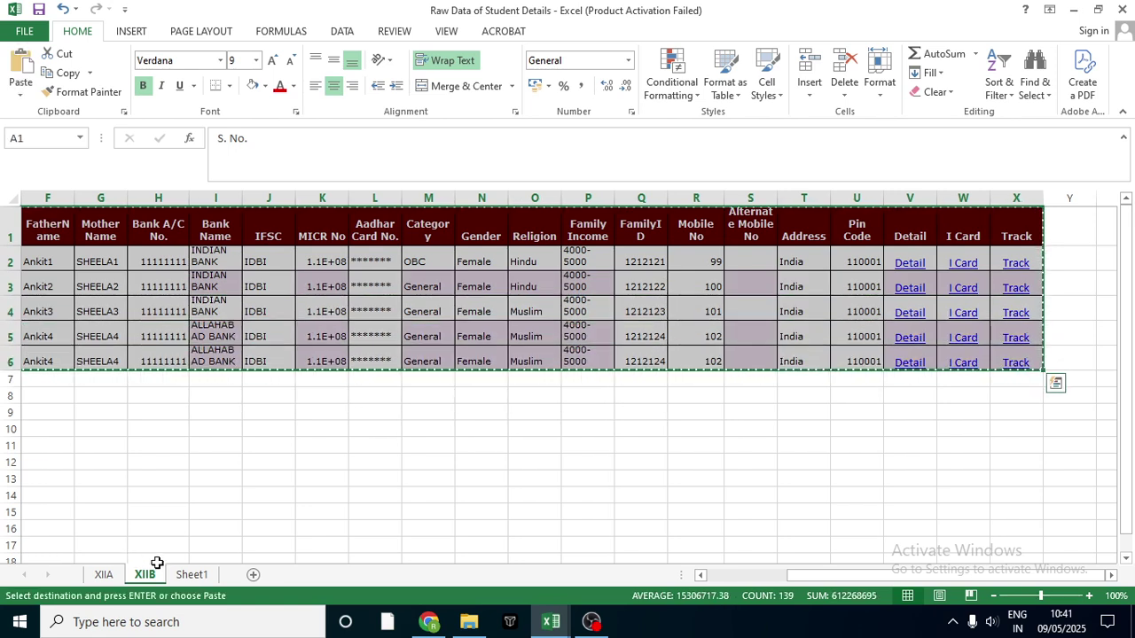
pyautogui.click(194, 577)
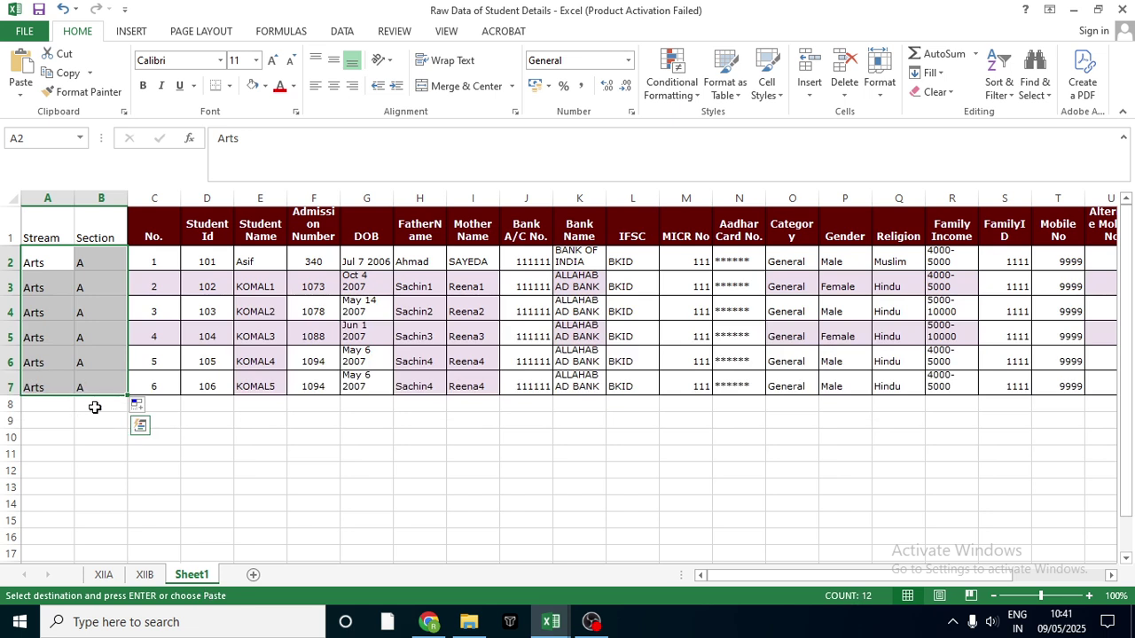
pyautogui.click(164, 405)
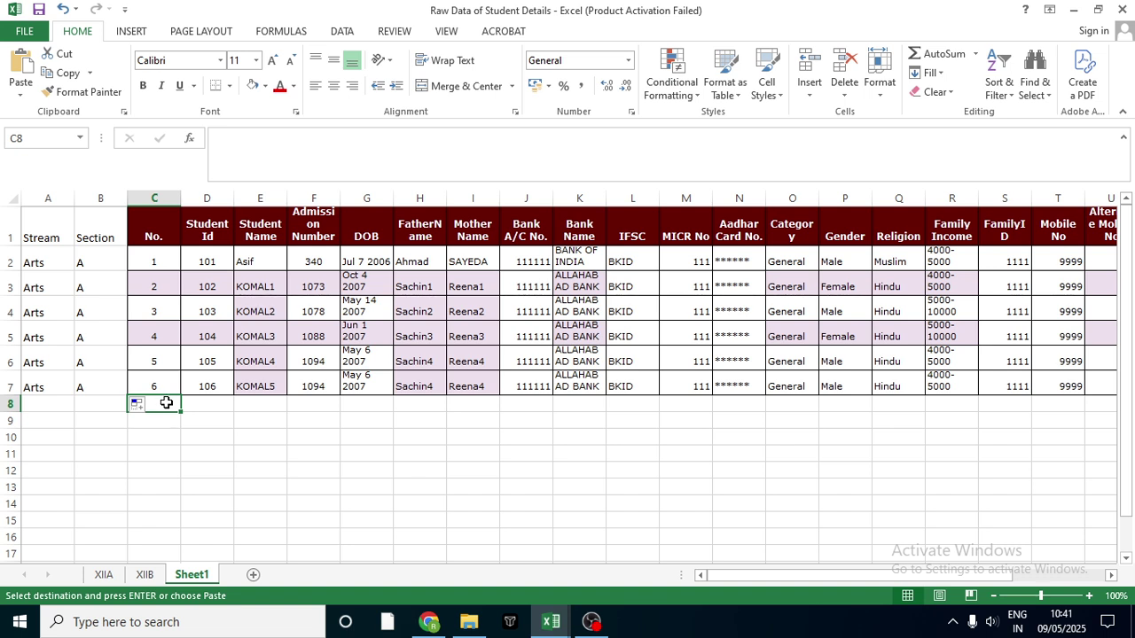
pyautogui.hotkey('ctrl', 'v')
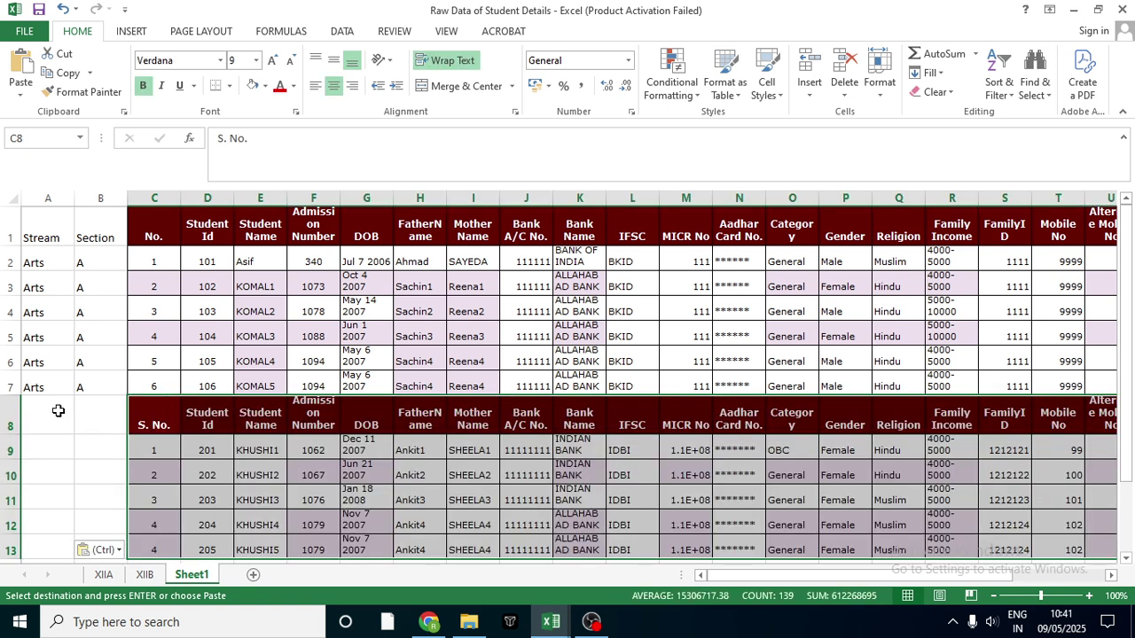
# Delete row 8, the repeated header row between the XIIA and XIIB records on Sheet1.
pyautogui.click(5, 418)
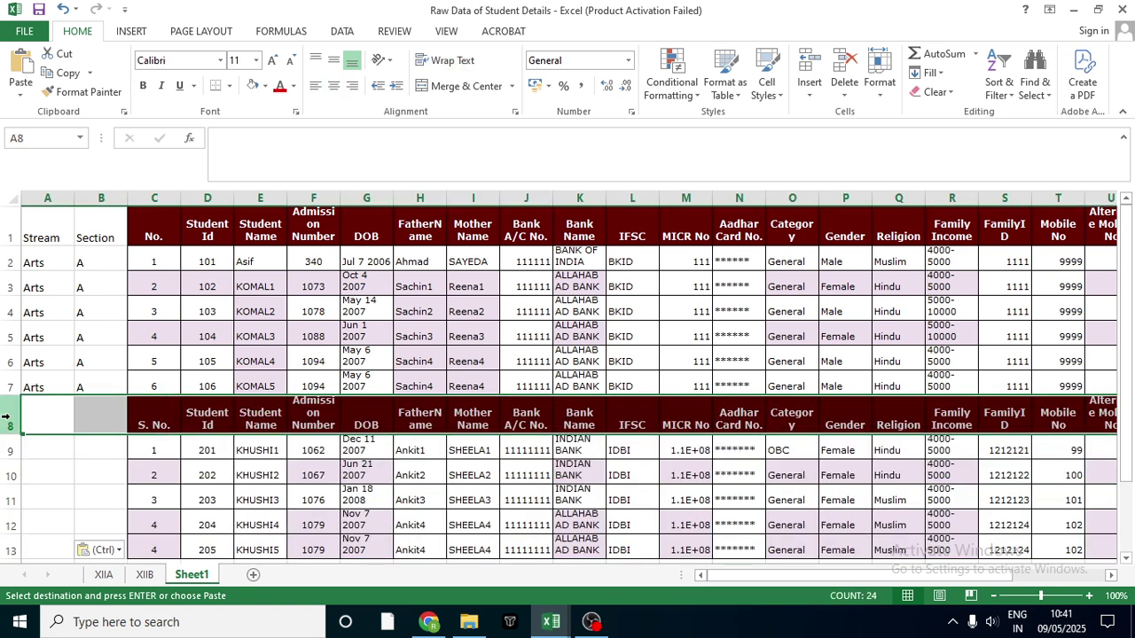
pyautogui.rightClick(12, 424)
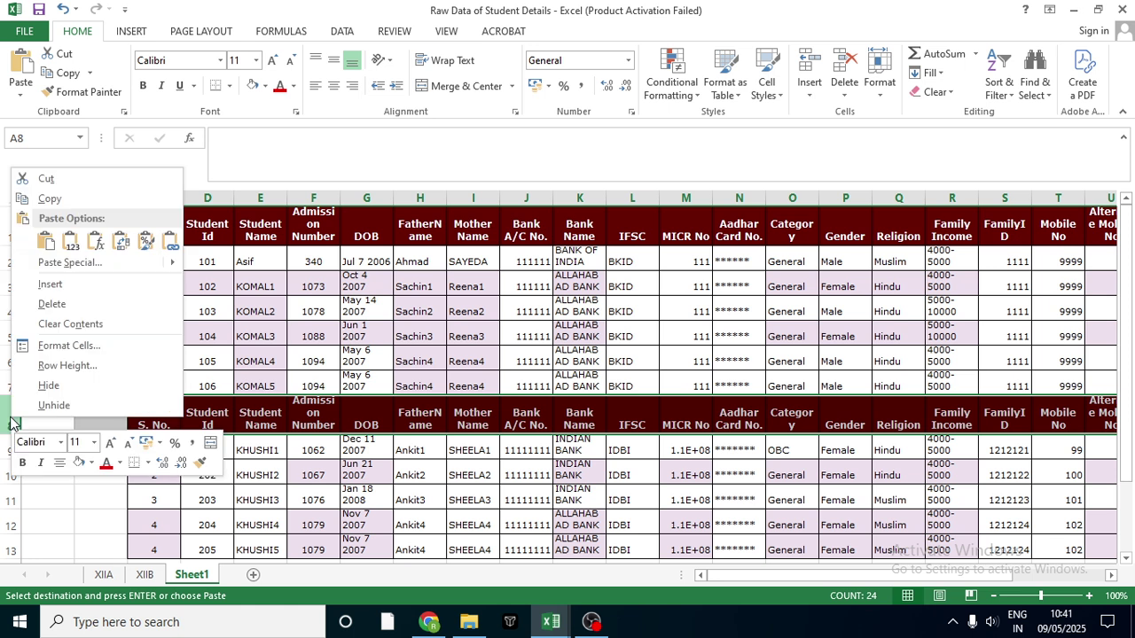
pyautogui.click(58, 304)
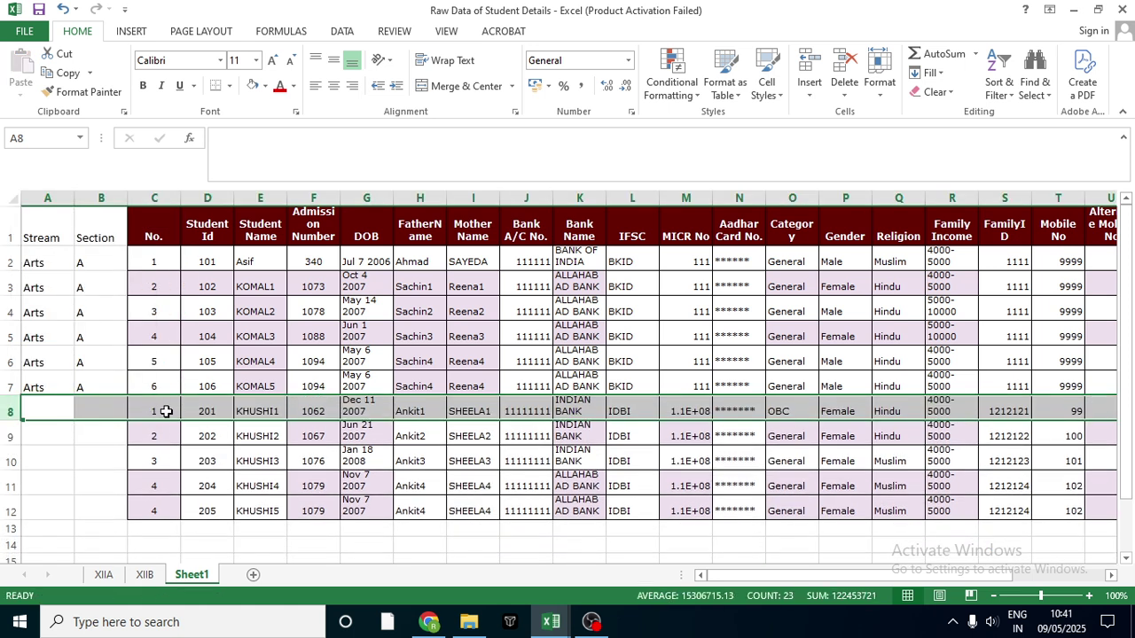
pyautogui.click(167, 411)
# Enter Science as the stream and B as the section in row 8, and fill both values down to row 12.
pyautogui.click(91, 413)
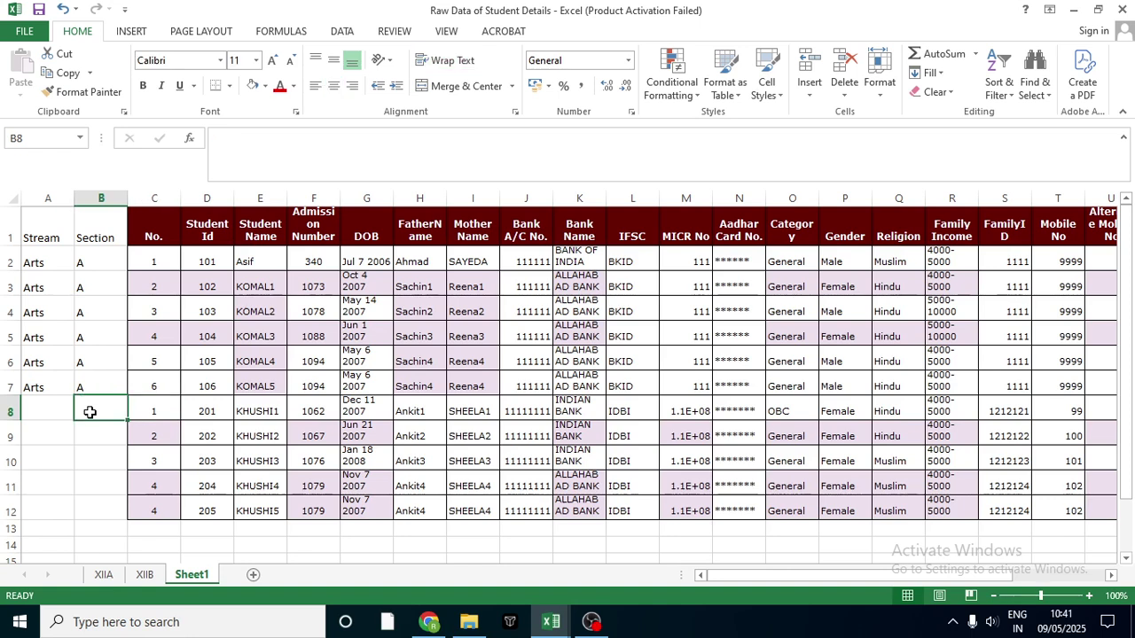
pyautogui.click(48, 415)
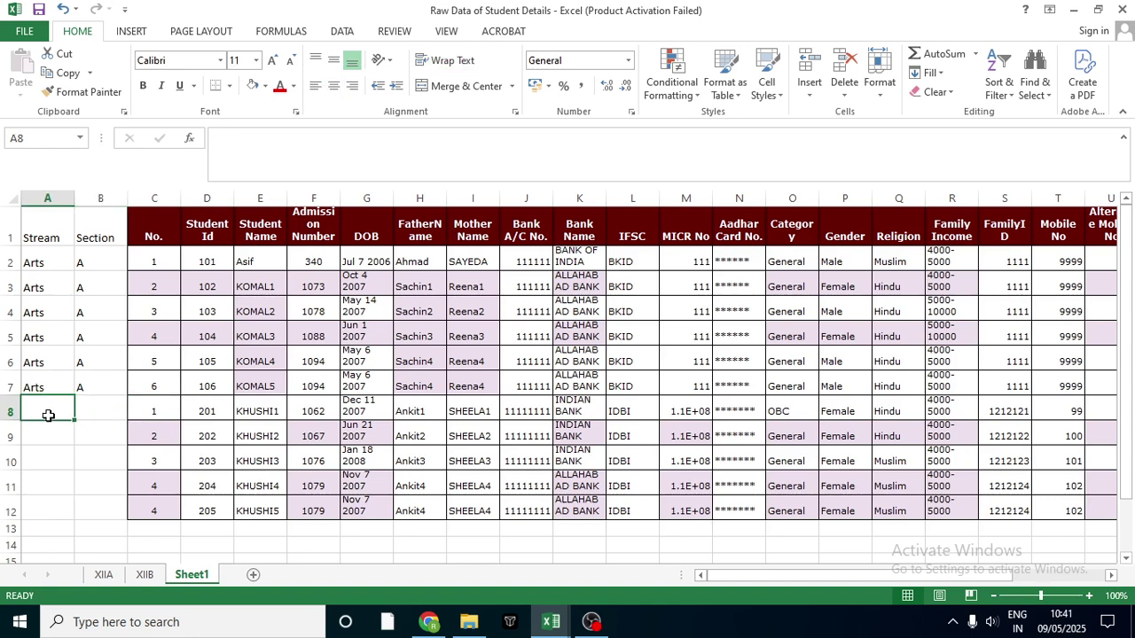
pyautogui.write('Science')
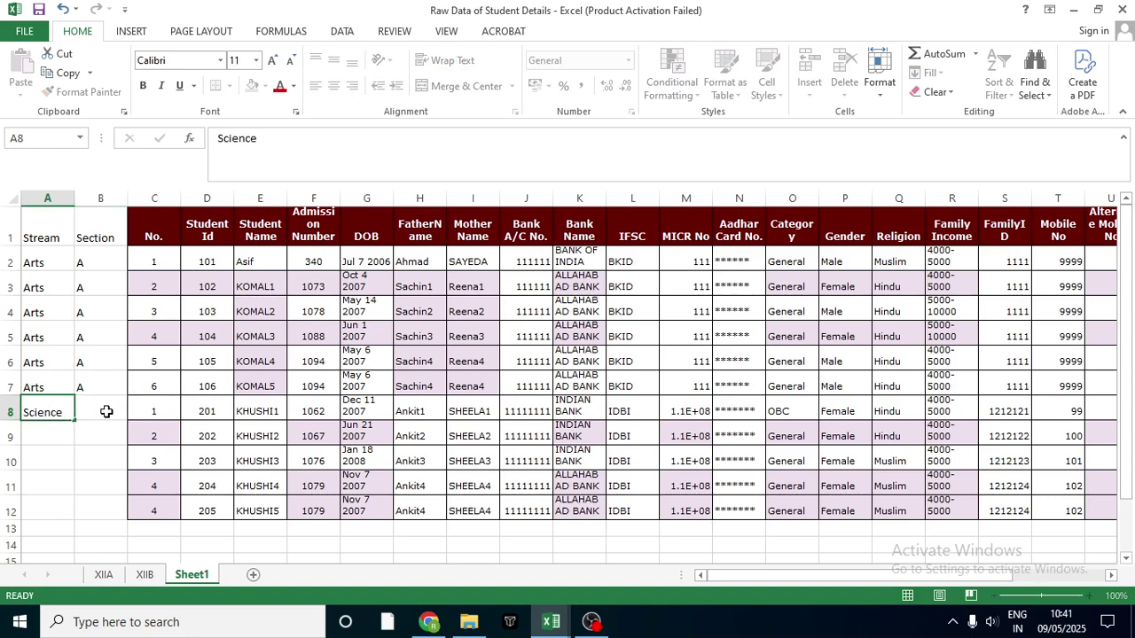
pyautogui.click(105, 411)
pyautogui.write('B')
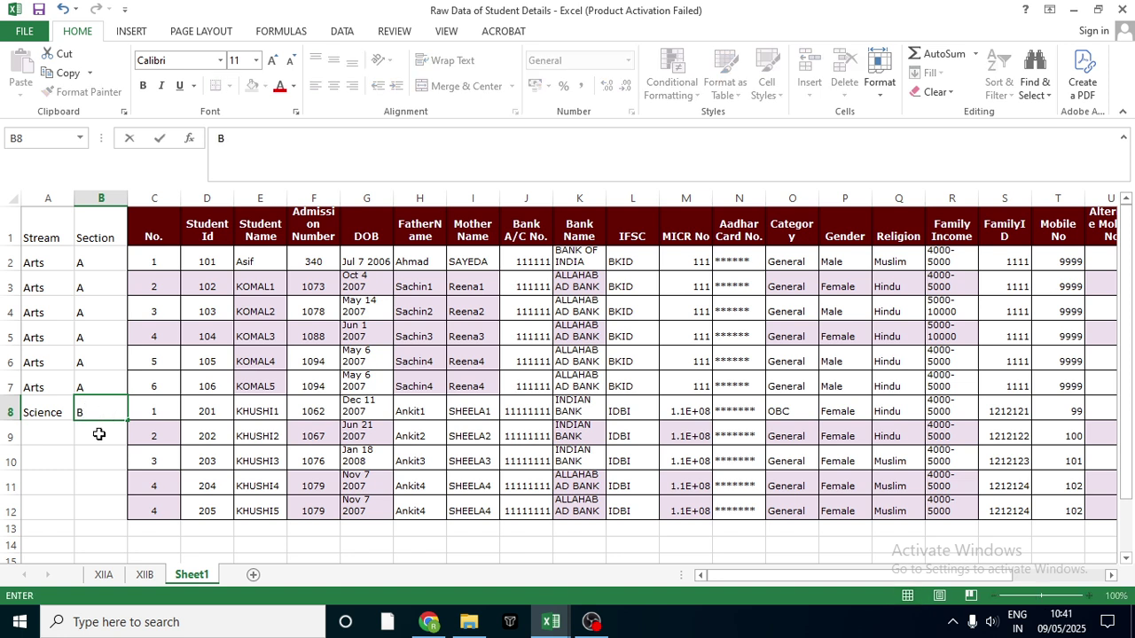
pyautogui.click(100, 434)
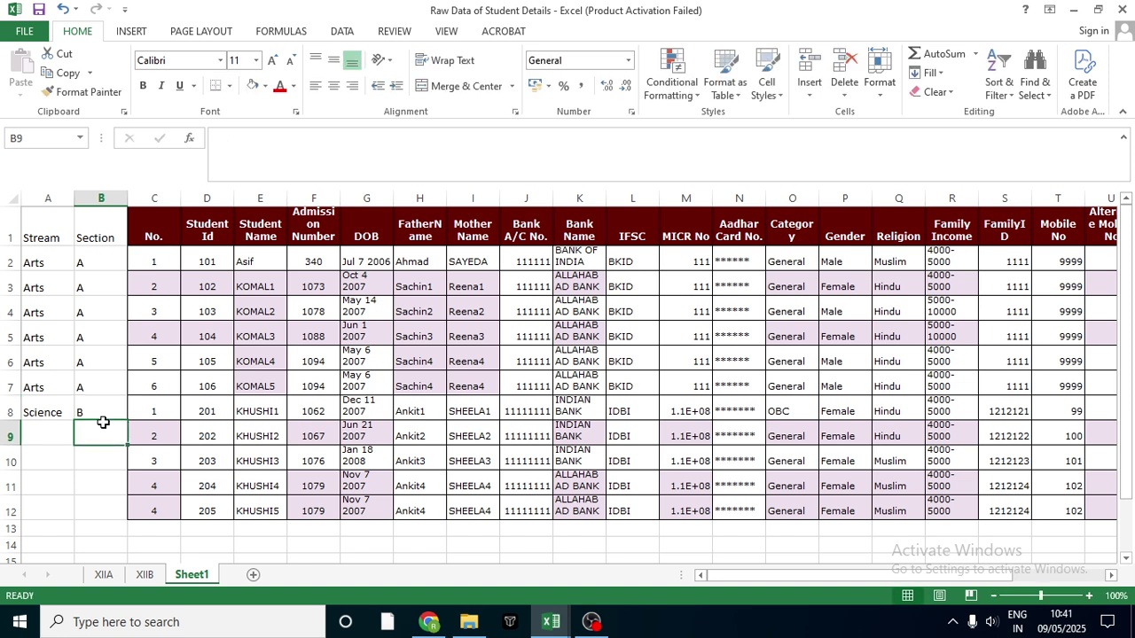
pyautogui.click(33, 412)
pyautogui.hotkey('shift', 'Right')
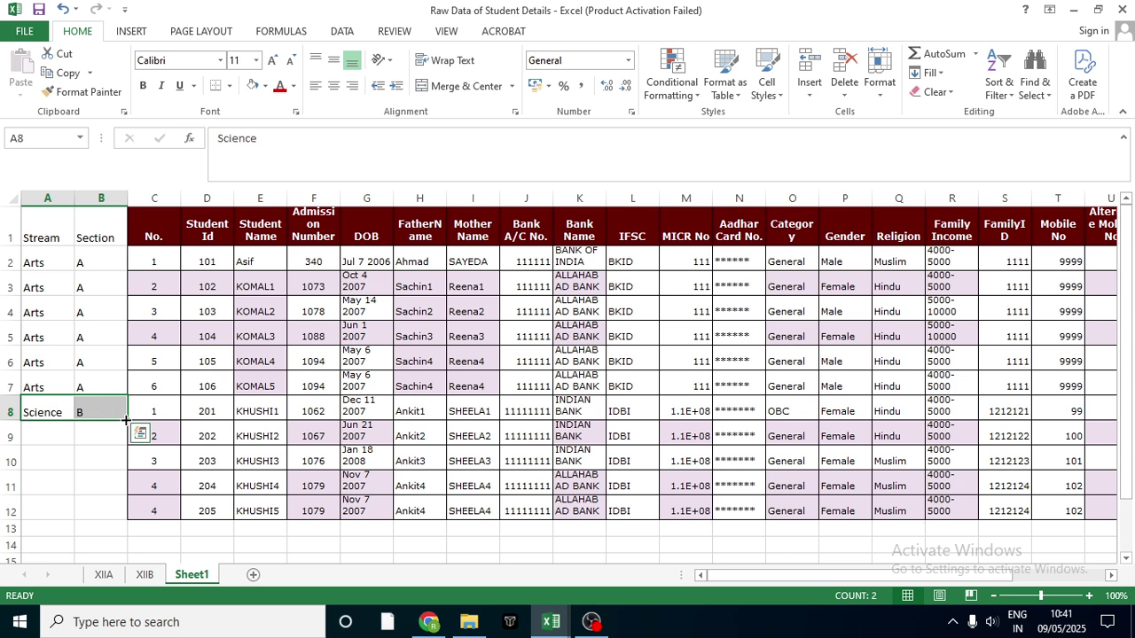
pyautogui.moveTo(126, 421); pyautogui.dragTo(125, 516)
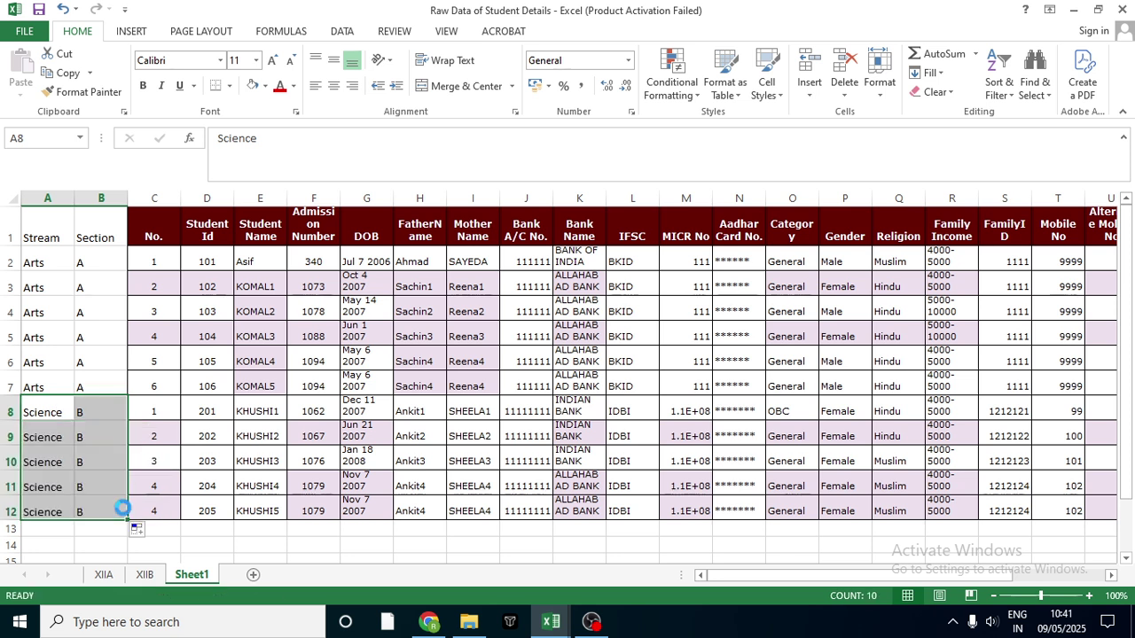
pyautogui.click(188, 387)
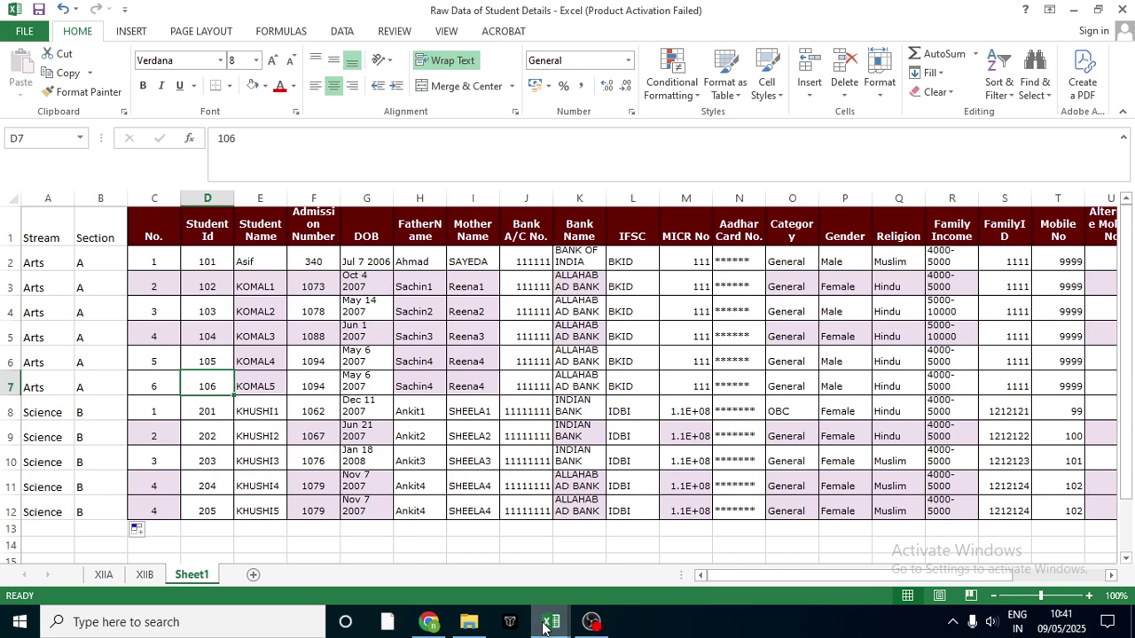
# Examine the Stream, Class and Section column order in the sample_DOE_student_list_updated workbook, and return to the Raw Data of Student Details workbook.
pyautogui.moveTo(550, 616)
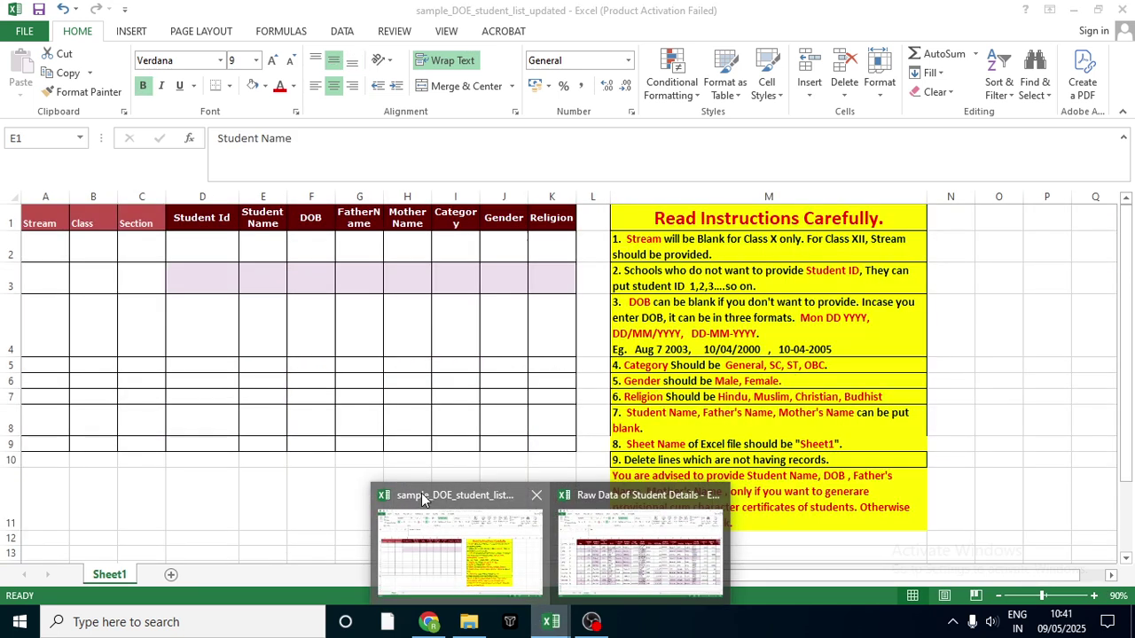
pyautogui.click(422, 502)
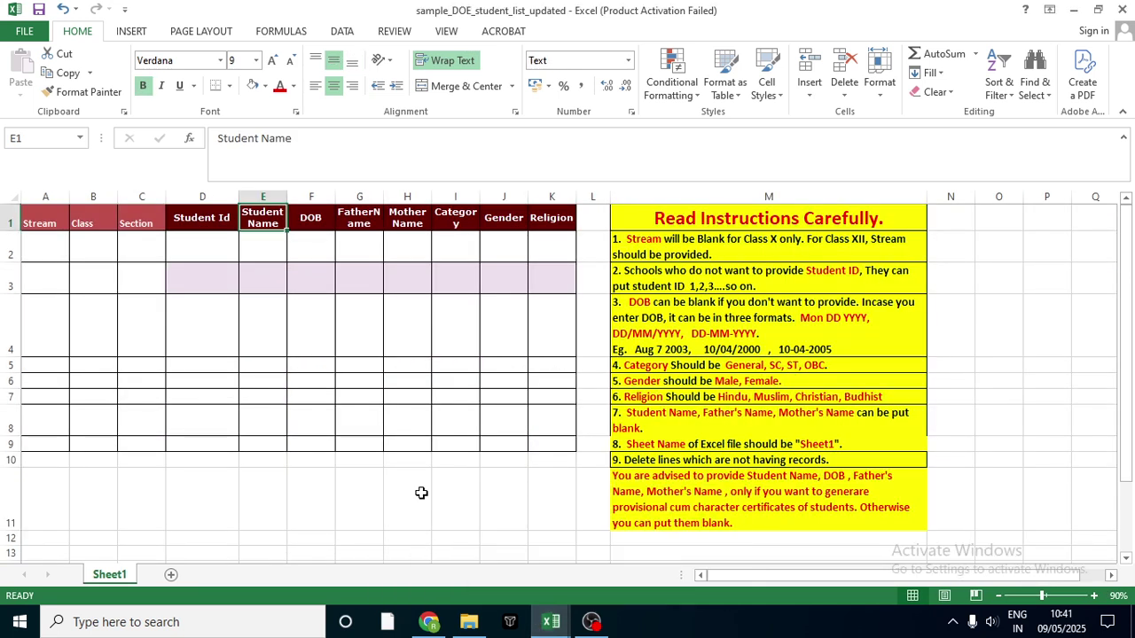
pyautogui.click(45, 195)
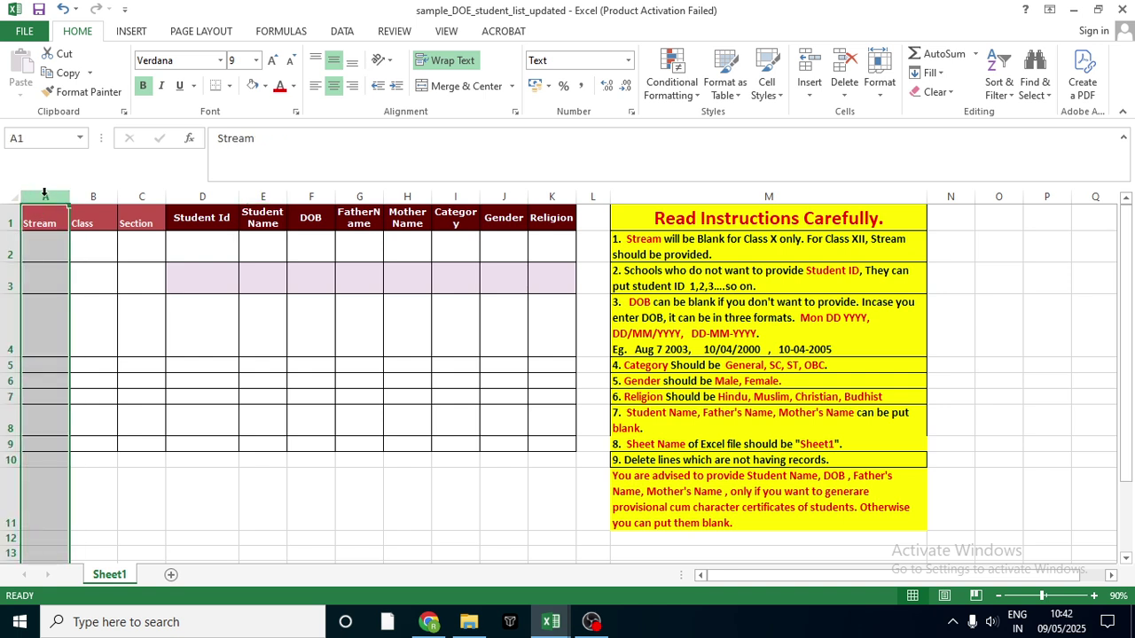
pyautogui.click(89, 195)
pyautogui.click(135, 192)
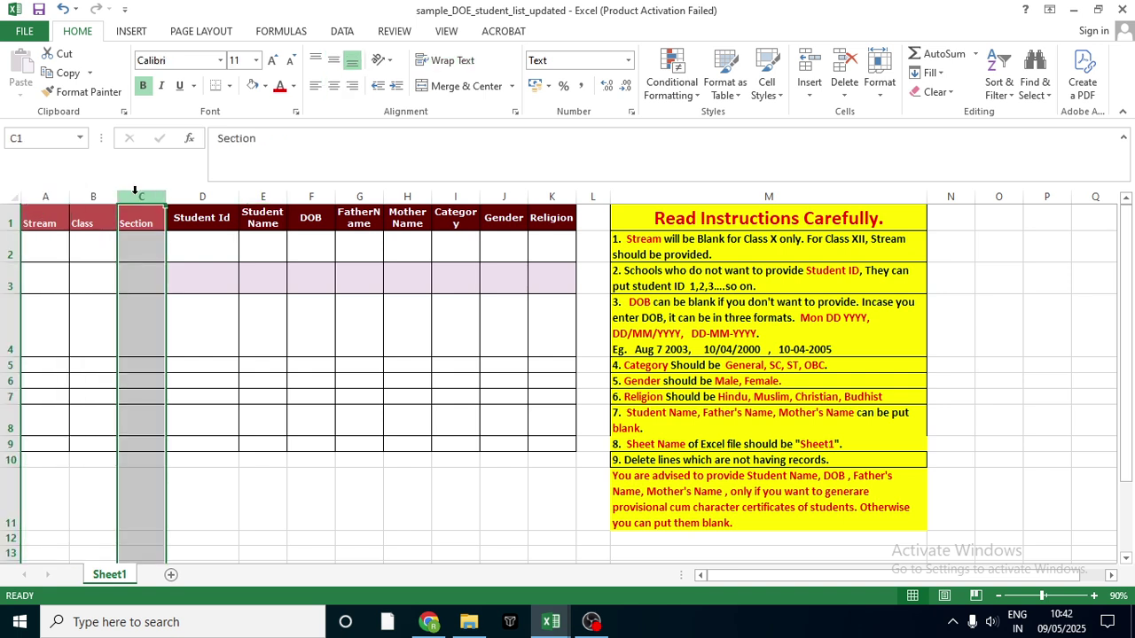
pyautogui.click(81, 192)
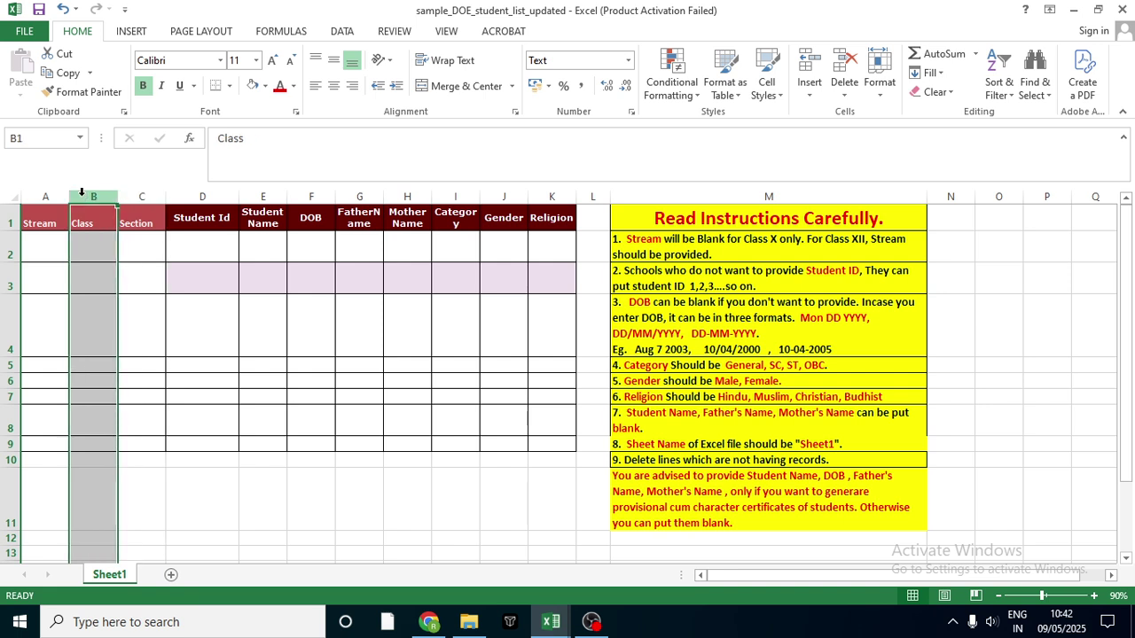
pyautogui.click(140, 193)
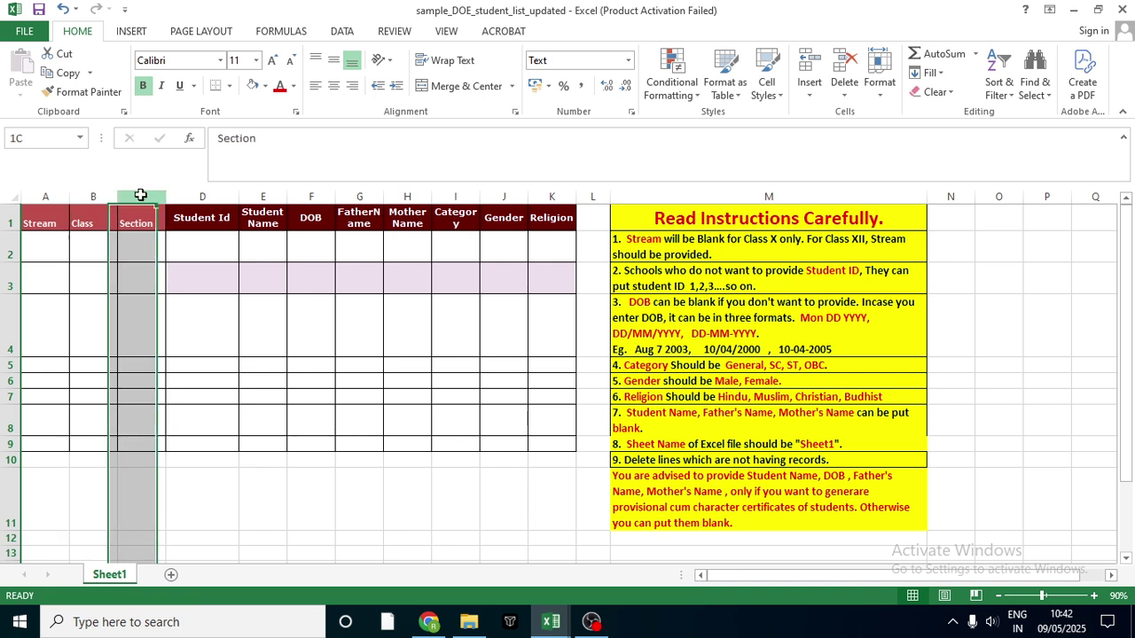
pyautogui.click(82, 192)
pyautogui.click(551, 622)
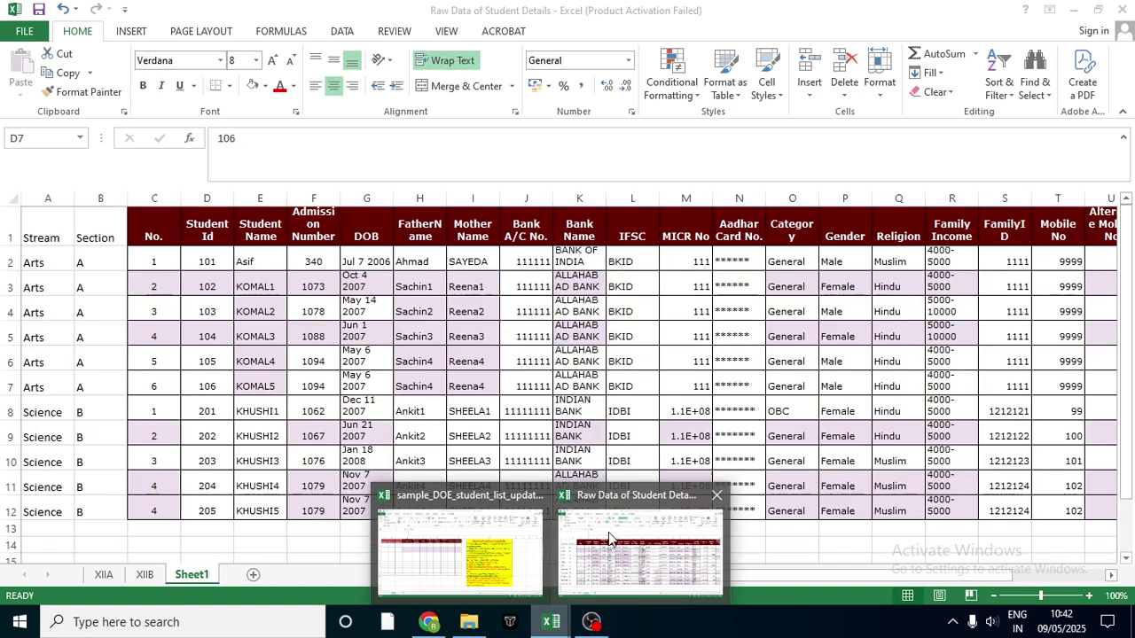
pyautogui.click(609, 539)
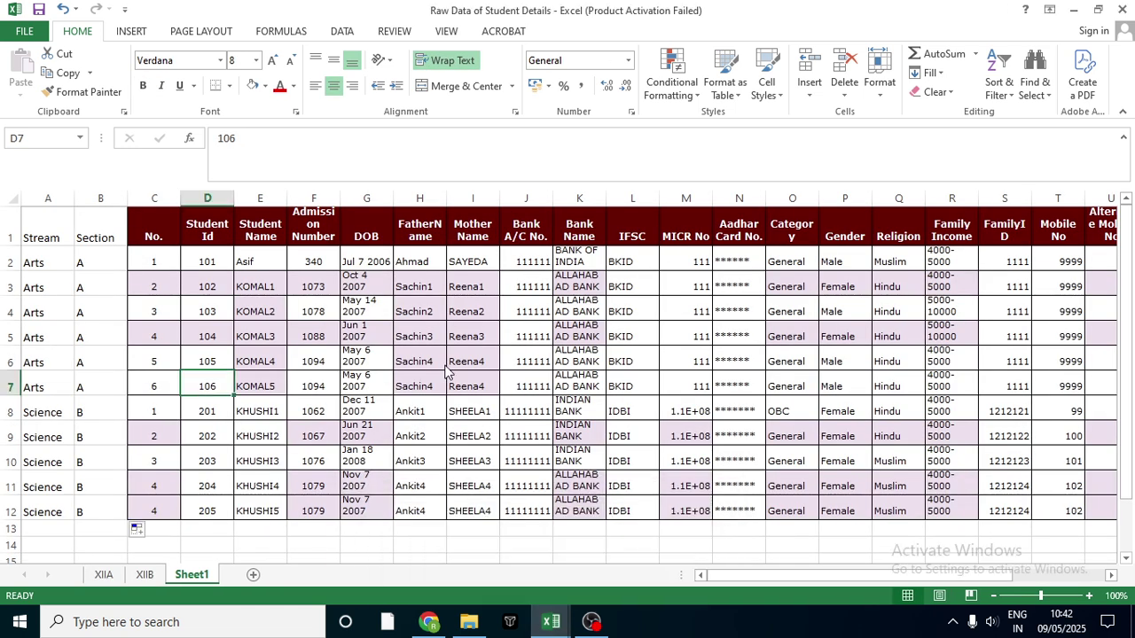
pyautogui.click(107, 197)
pyautogui.rightClick(111, 198)
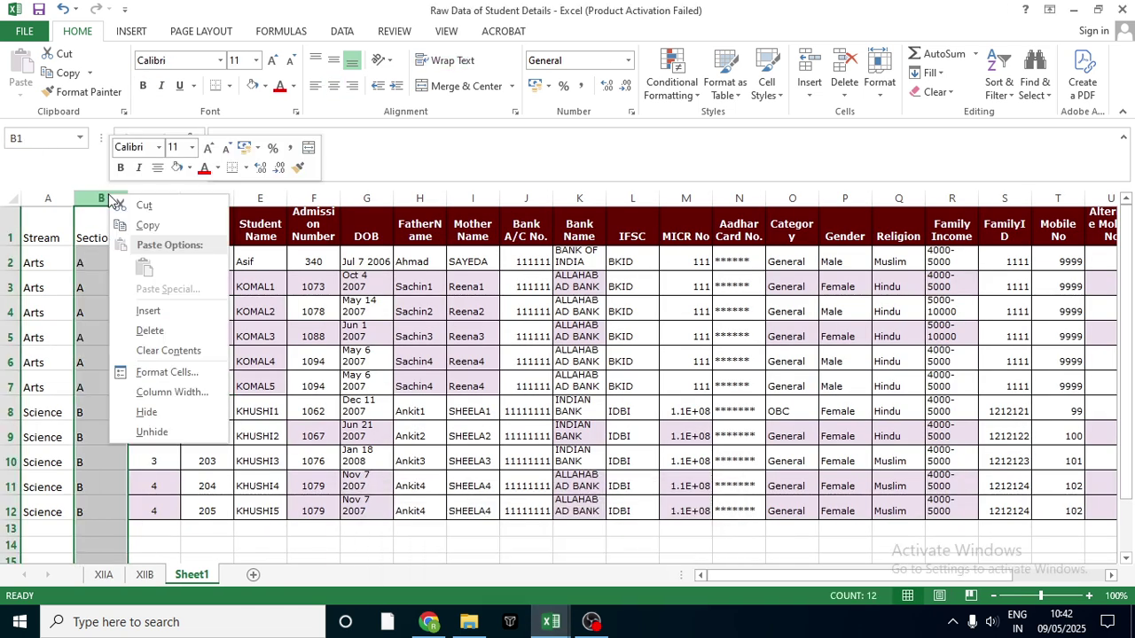
pyautogui.click(144, 330)
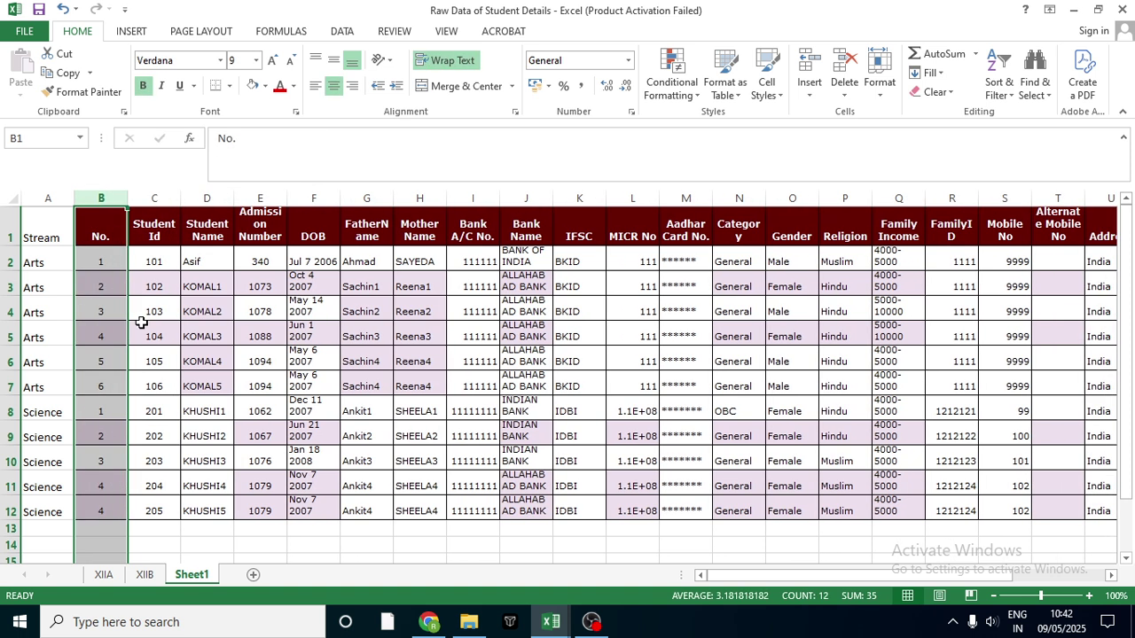
pyautogui.hotkey('ctrl', 'z')
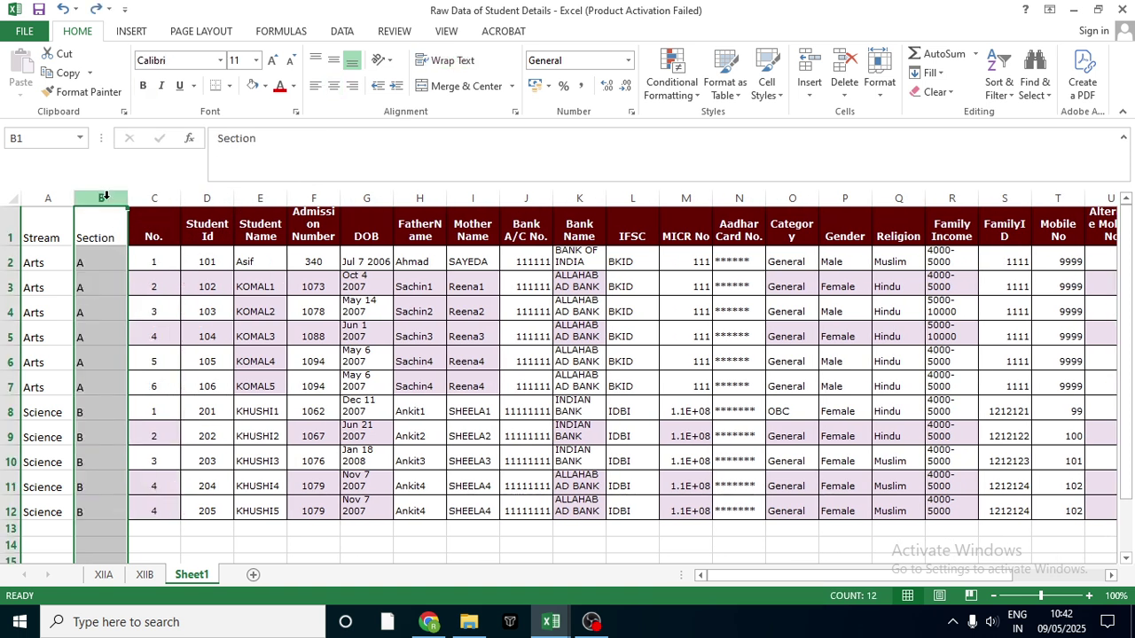
# Insert a column between Stream and Section, and enter Class as its header in B1.
pyautogui.rightClick(105, 197)
pyautogui.click(149, 313)
pyautogui.click(89, 222)
pyautogui.write('Cl')
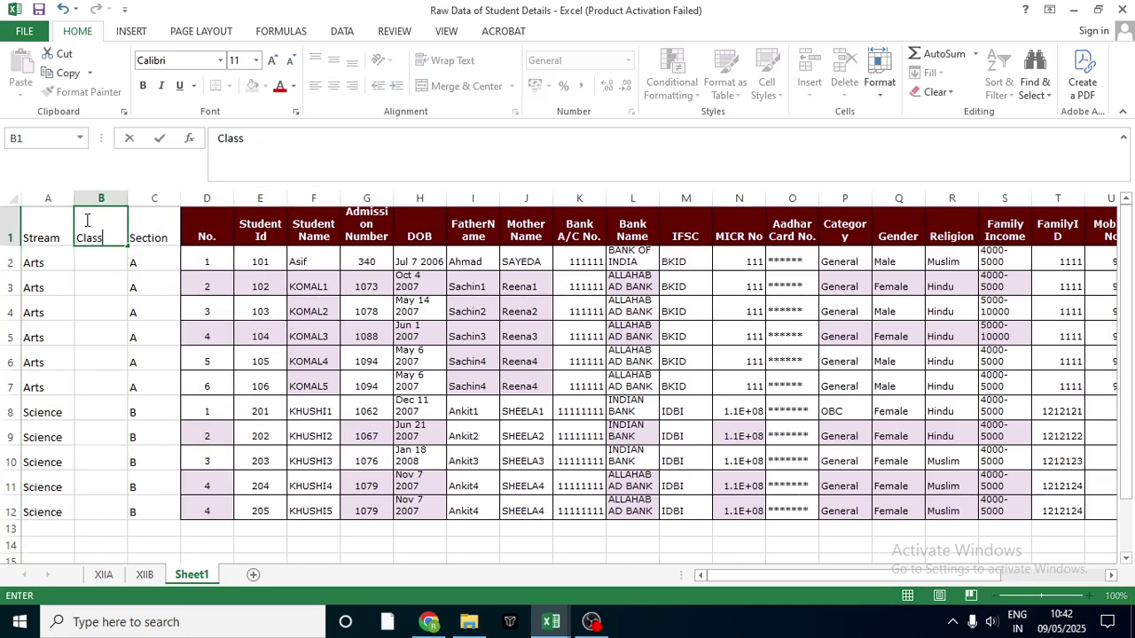
pyautogui.write('ass')
# Enter XII as the class in B2 and fill it down to row 12.
pyautogui.click(92, 262)
pyautogui.write('XI')
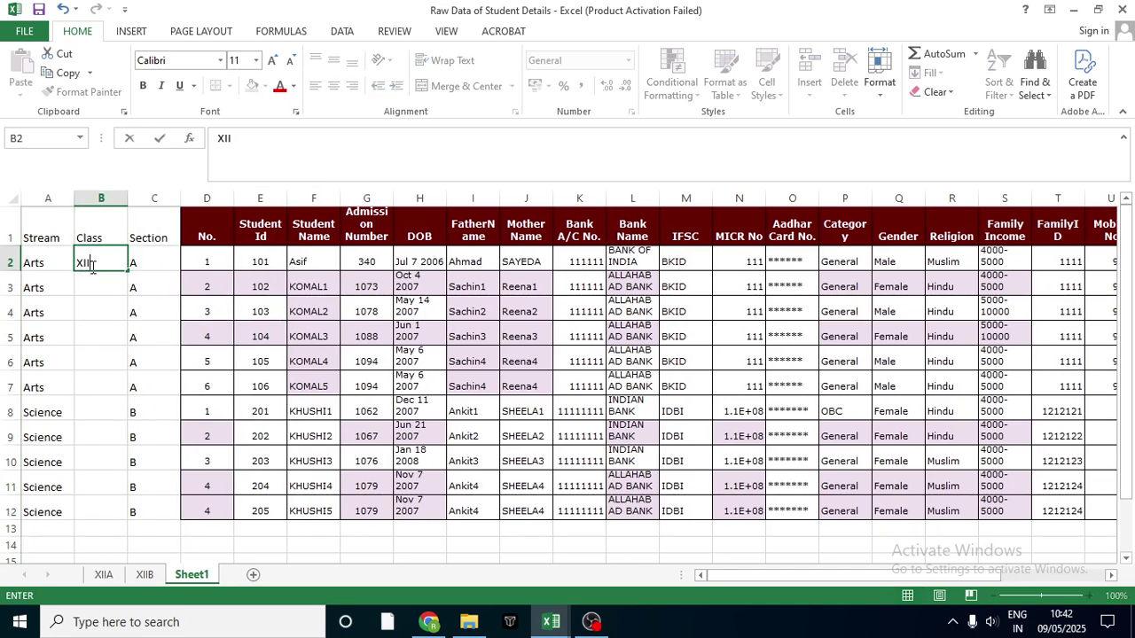
pyautogui.write('I')
pyautogui.press('Return')
pyautogui.click(108, 256)
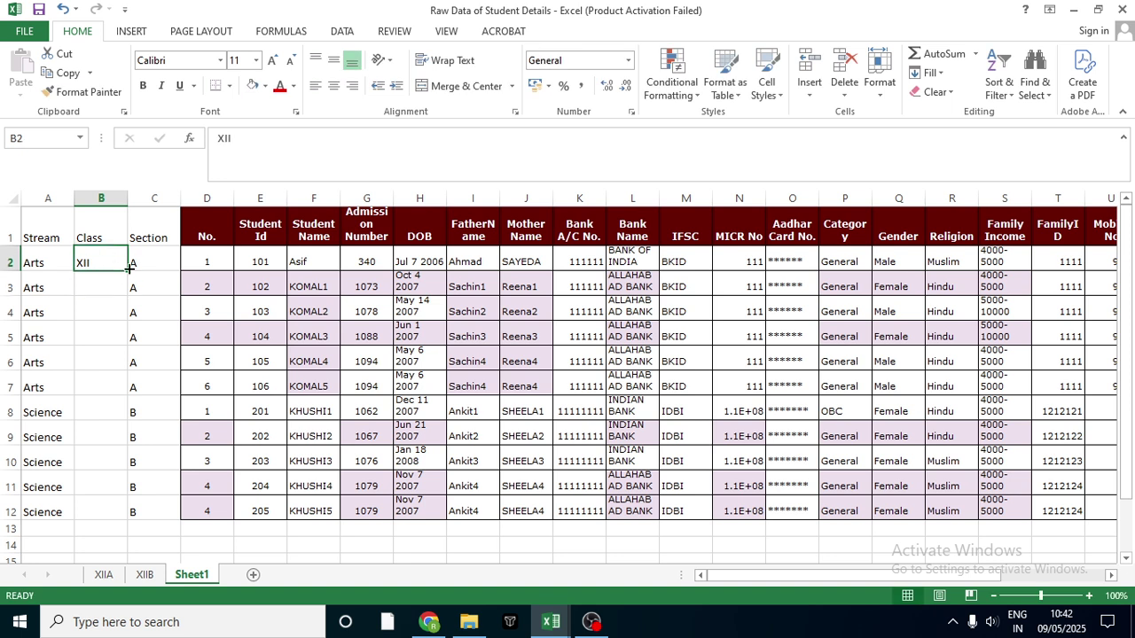
pyautogui.moveTo(129, 268); pyautogui.dragTo(101, 514)
pyautogui.click(149, 438)
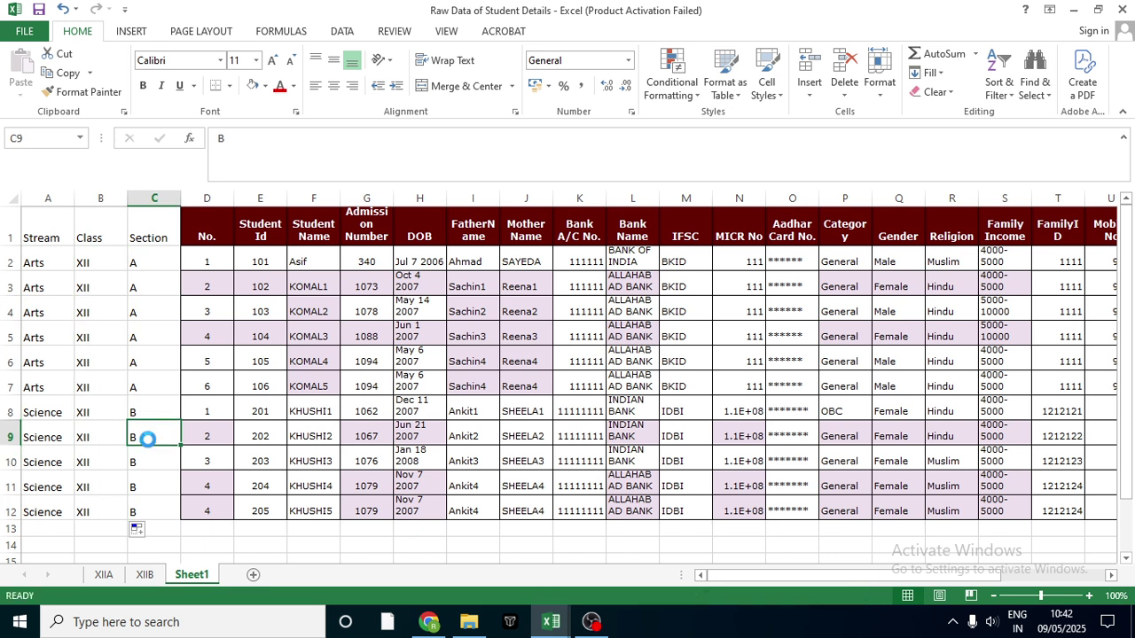
# Check the column order in the sample_DOE_student_list_updated workbook, and delete the No. column D from Sheet1 of the raw data workbook.
pyautogui.click(44, 197)
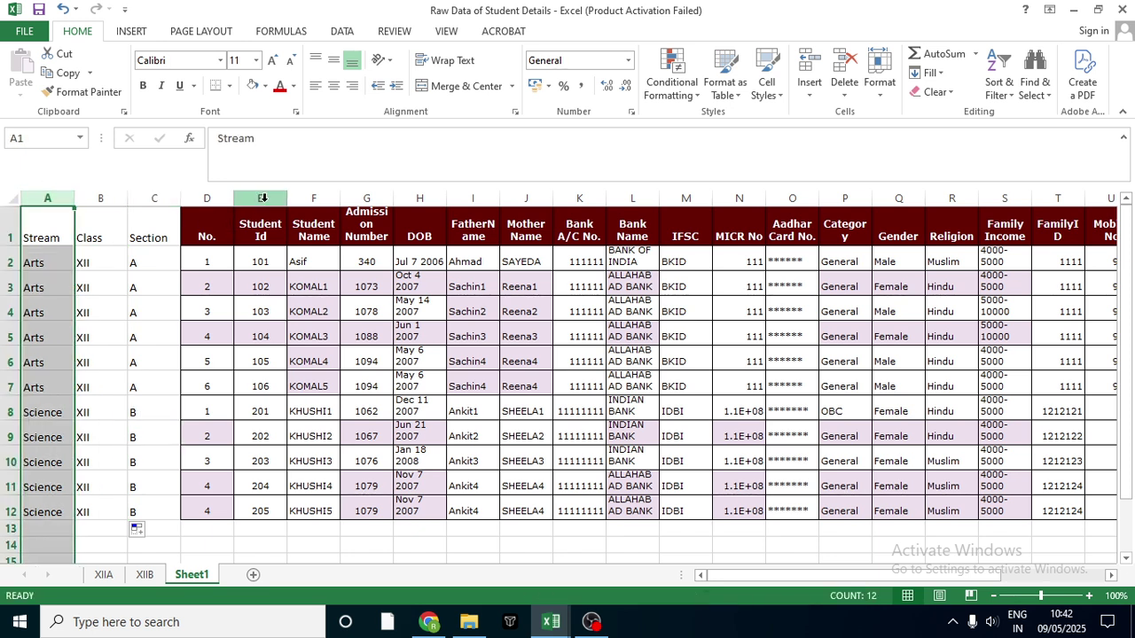
pyautogui.moveTo(532, 623)
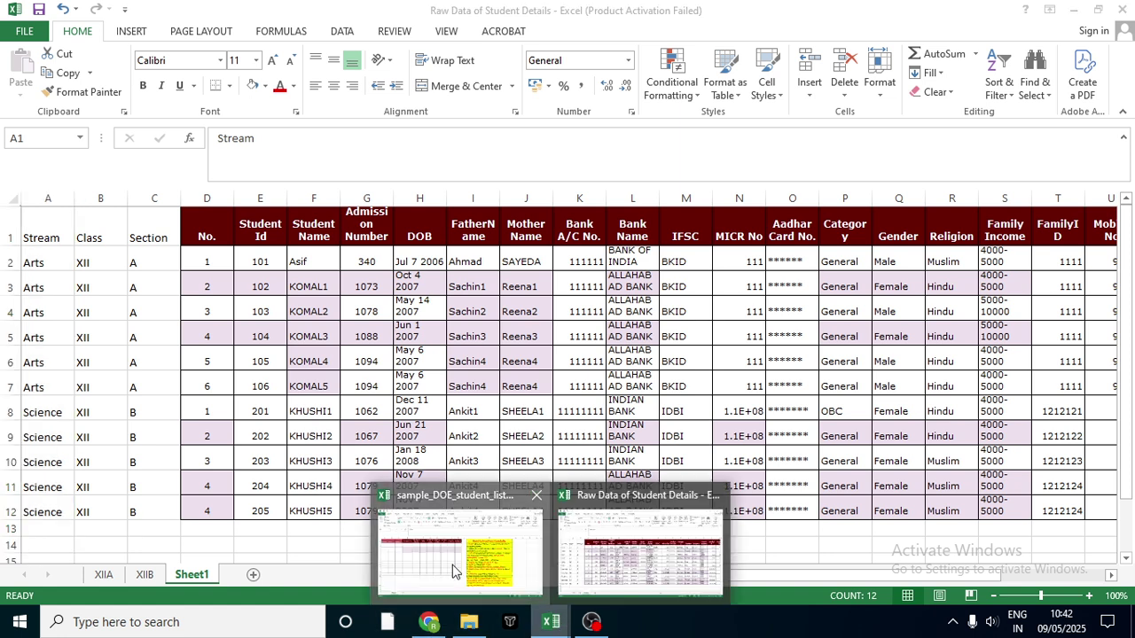
pyautogui.click(452, 572)
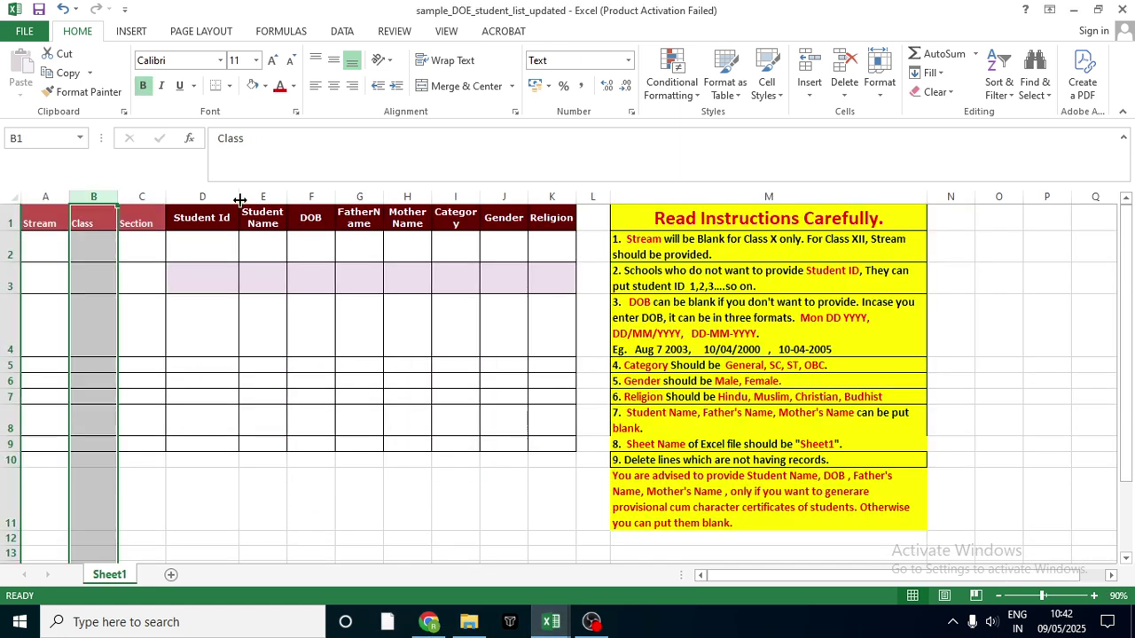
pyautogui.moveTo(543, 613)
pyautogui.click(643, 541)
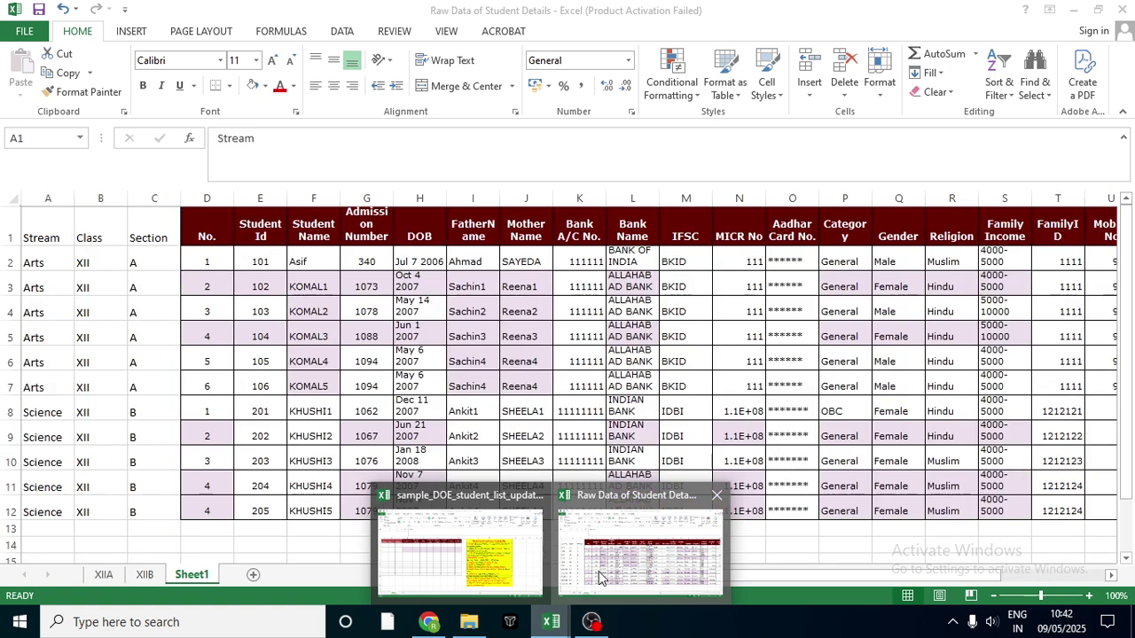
pyautogui.click(208, 198)
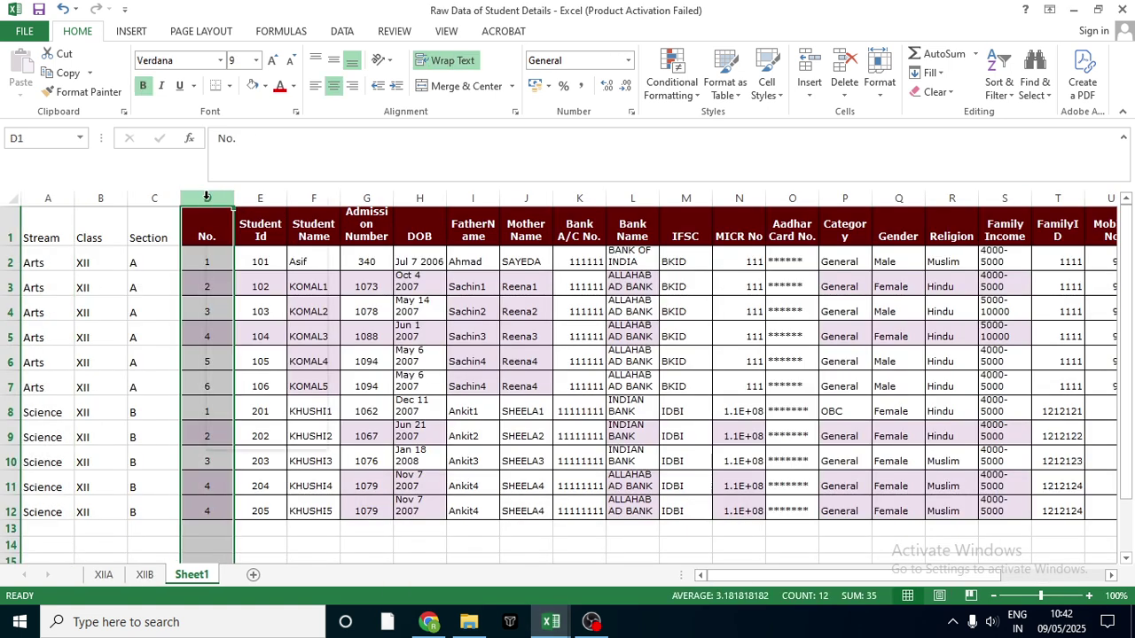
pyautogui.rightClick(209, 200)
pyautogui.click(247, 336)
# Delete the Admission Number column F from the combined student table.
pyautogui.click(316, 198)
pyautogui.rightClick(321, 203)
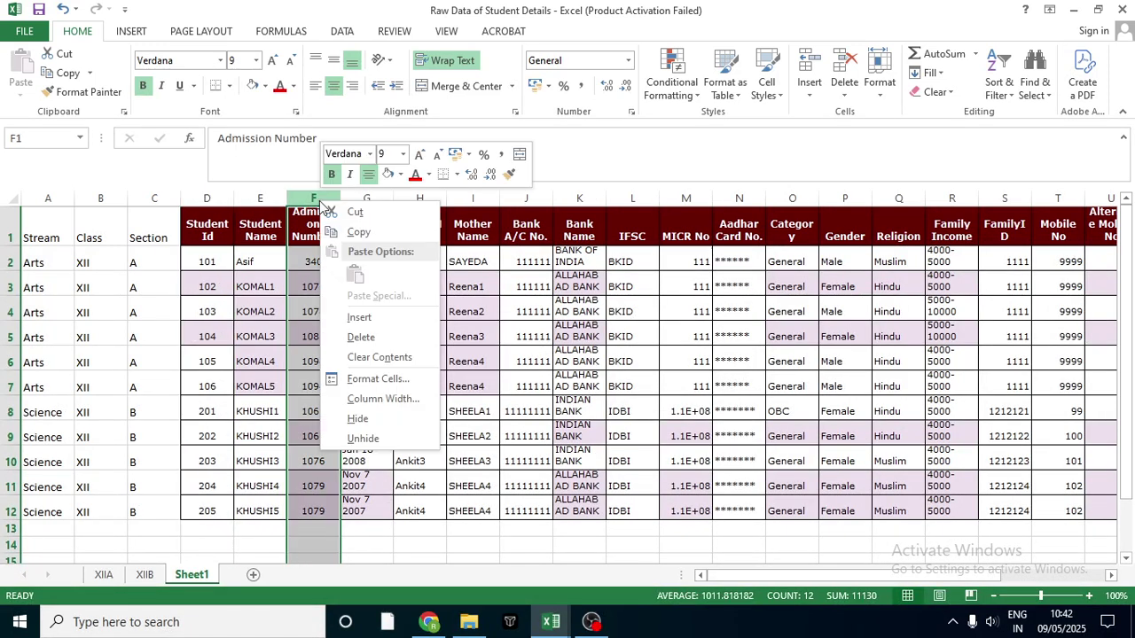
pyautogui.click(359, 337)
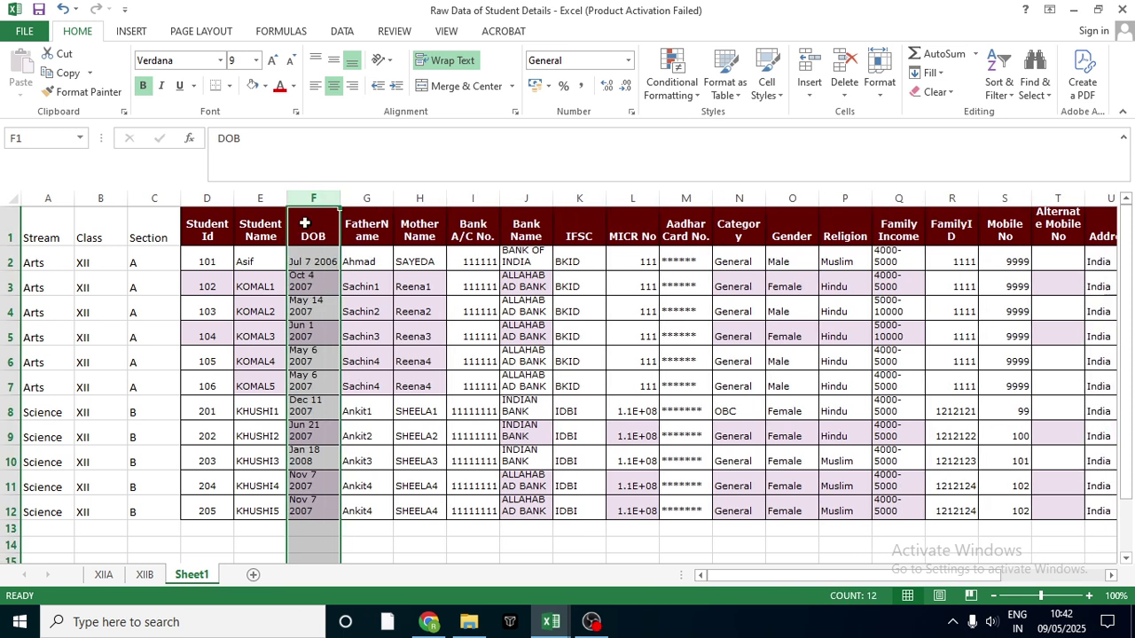
# Delete columns I to M, from Bank A/C No. through Aadhar Card No., from the combined student table.
pyautogui.click(471, 198)
pyautogui.hotkey('shift', 'Right')
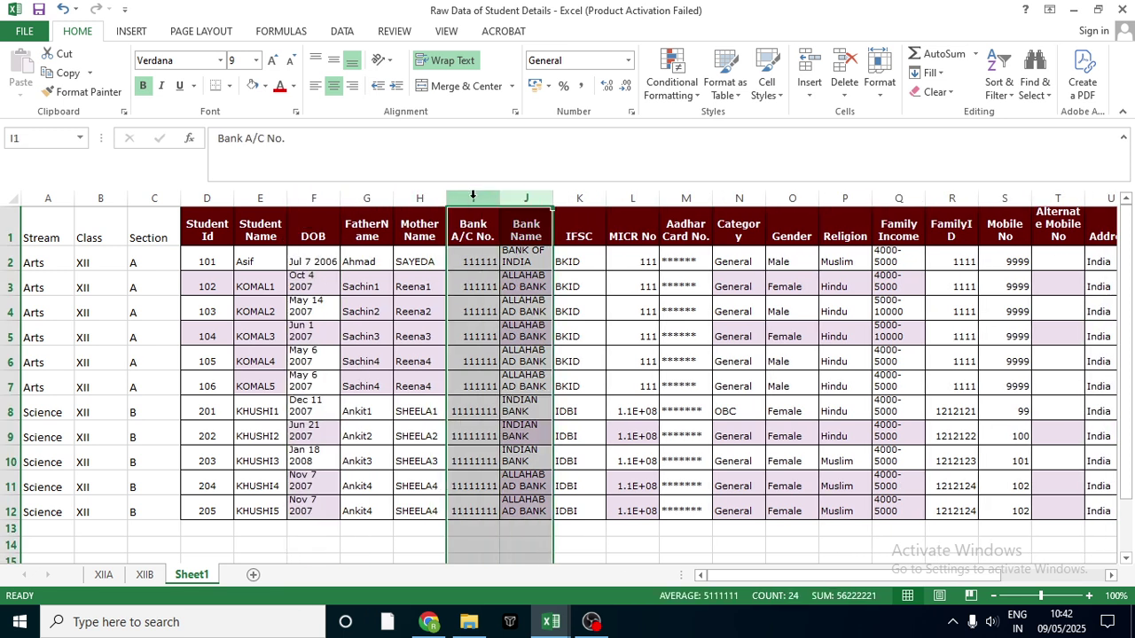
pyautogui.moveTo(473, 196); pyautogui.dragTo(713, 196)
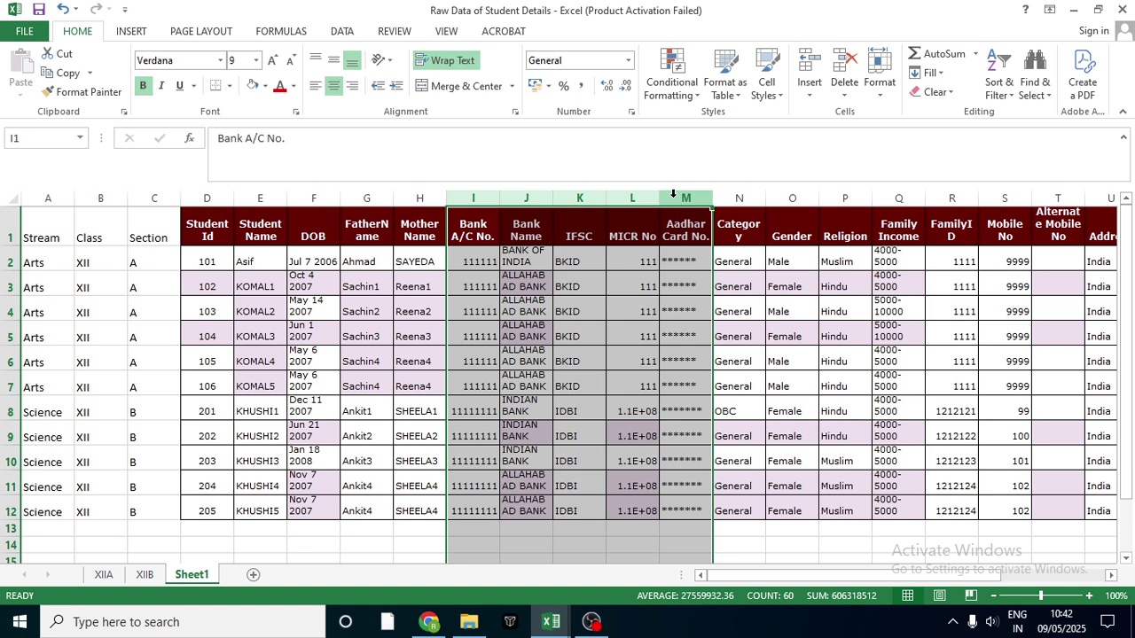
pyautogui.rightClick(673, 194)
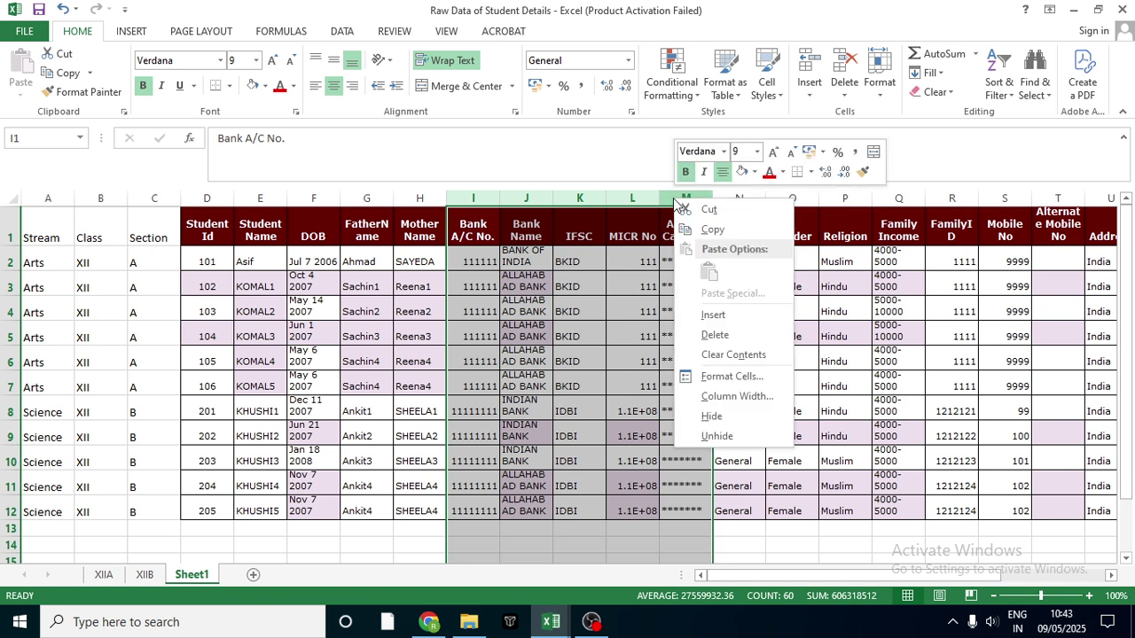
pyautogui.click(733, 336)
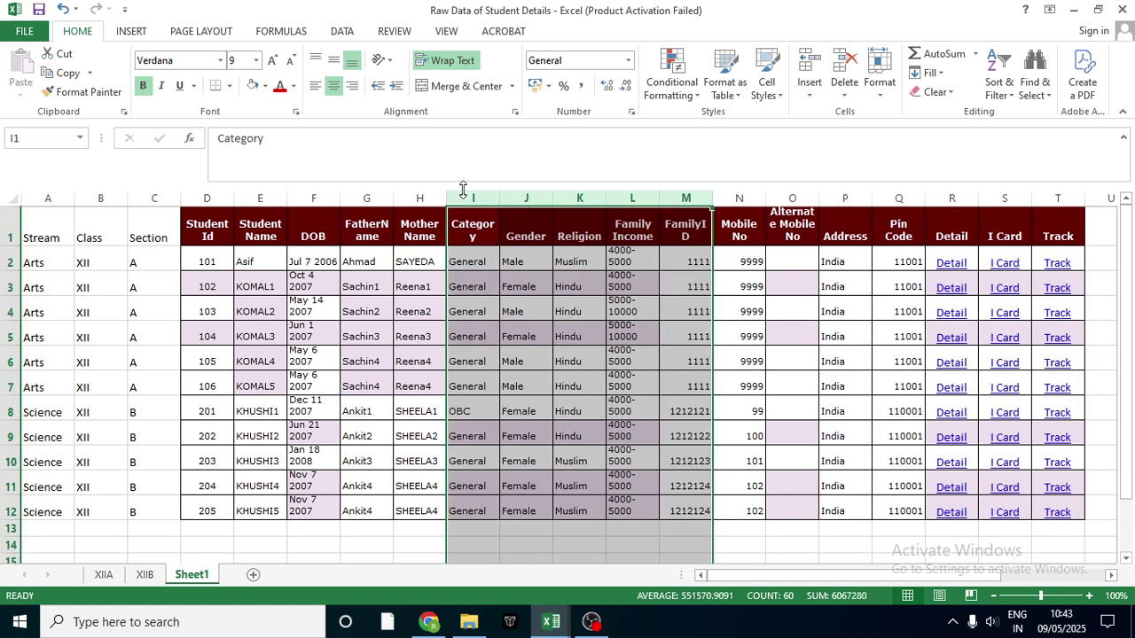
# Check the final columns in the sample_DOE_student_list_updated workbook, and delete the columns from Family Income through Track in the raw data workbook's Sheet1.
pyautogui.click(529, 198)
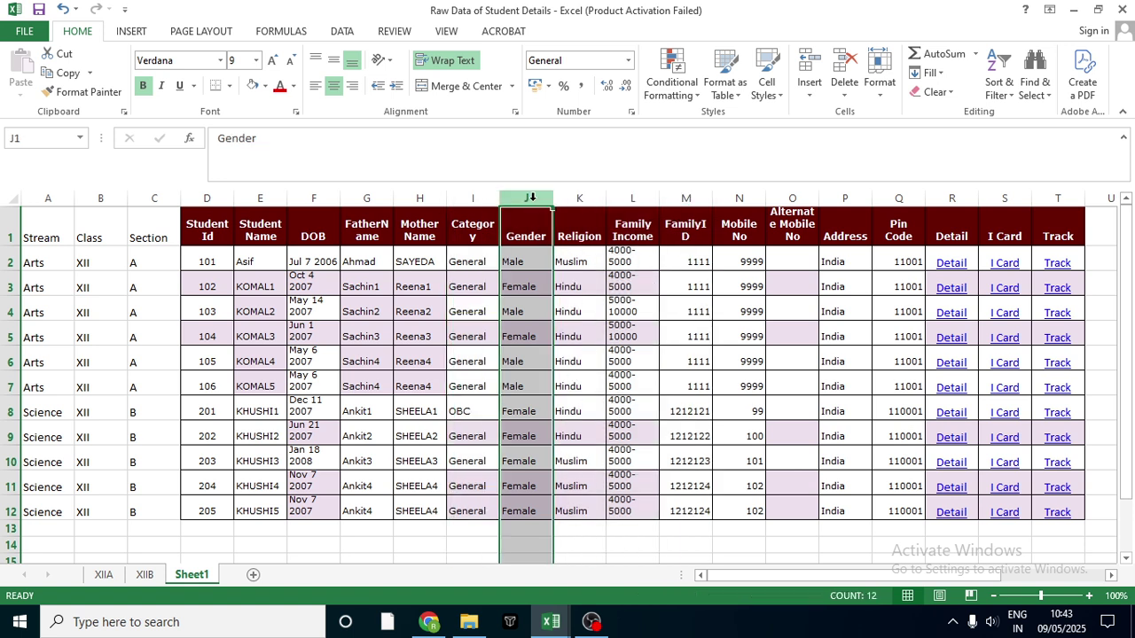
pyautogui.click(551, 621)
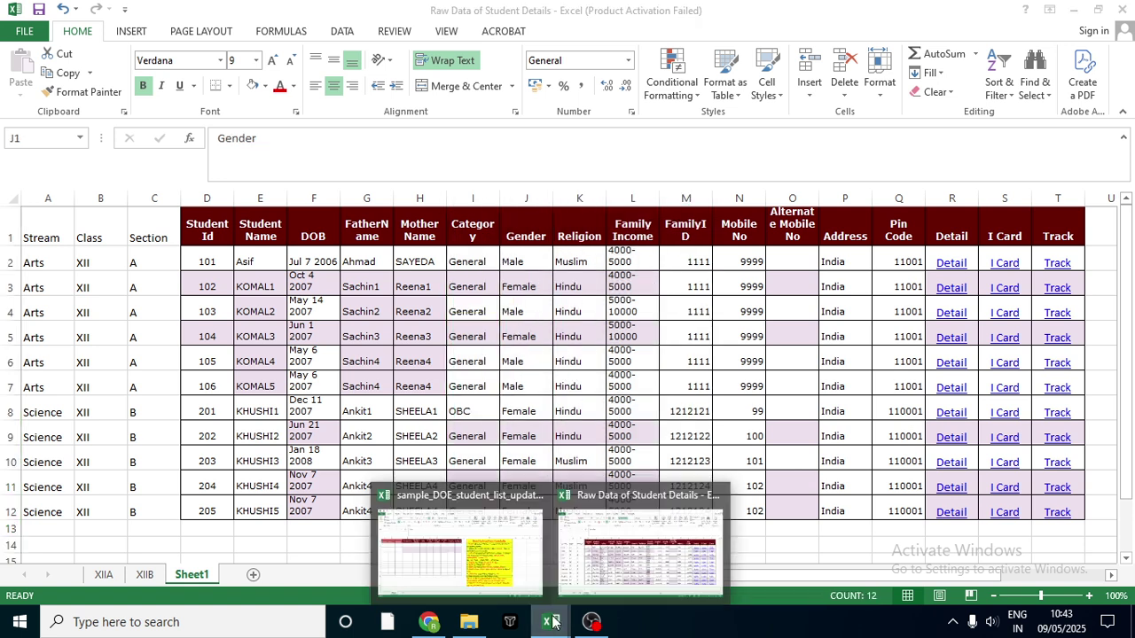
pyautogui.click(399, 552)
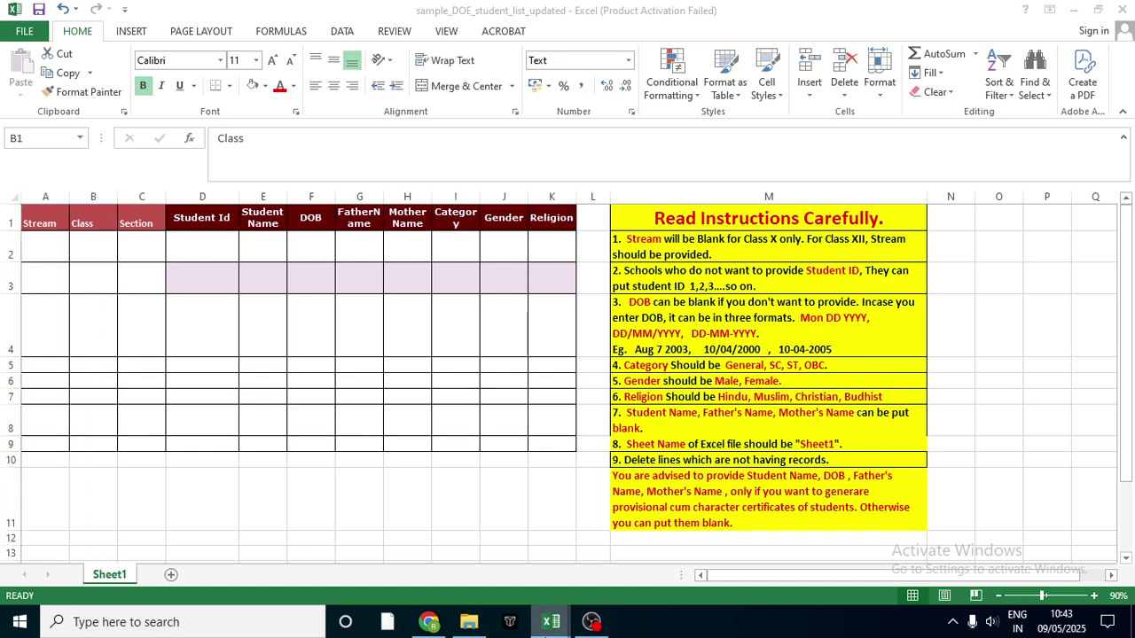
pyautogui.click(540, 619)
pyautogui.click(618, 552)
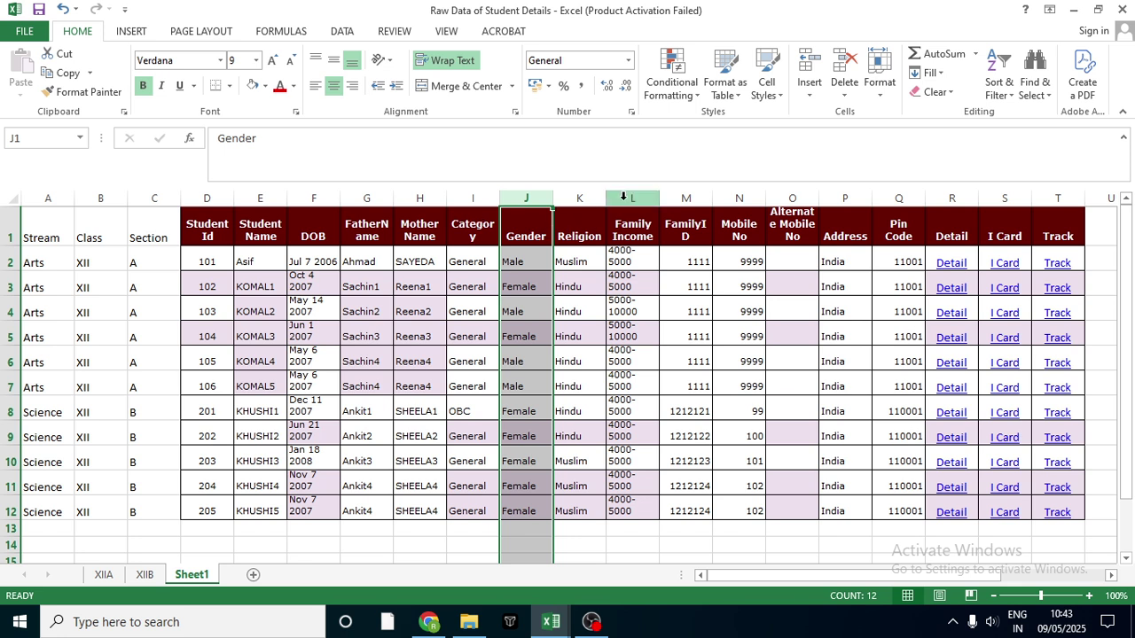
pyautogui.moveTo(632, 196); pyautogui.dragTo(1104, 196)
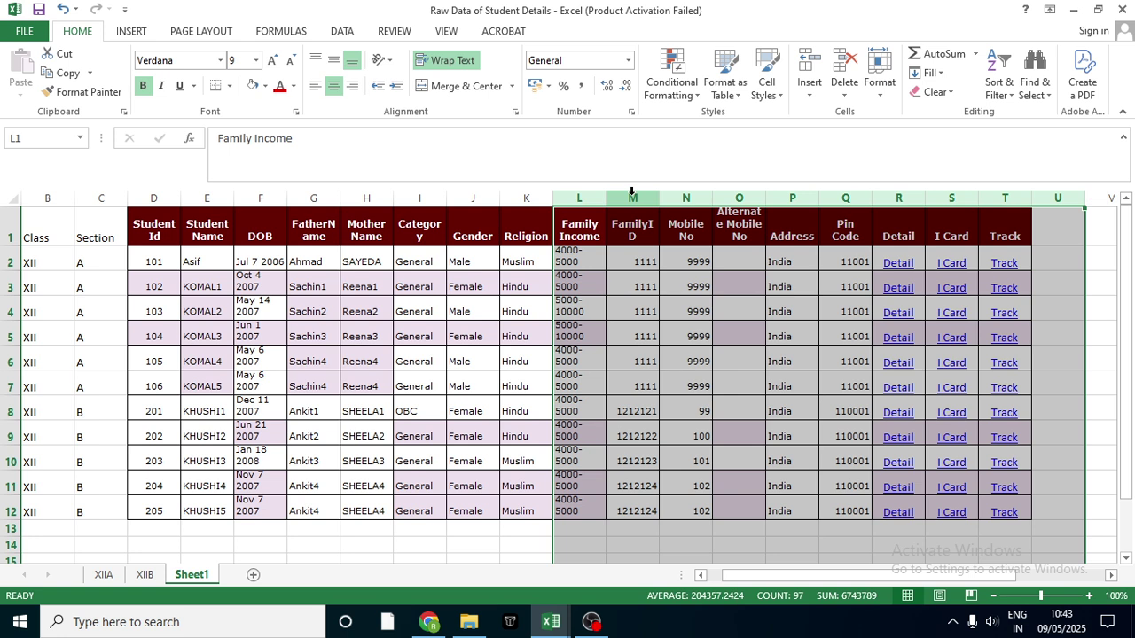
pyautogui.rightClick(633, 192)
pyautogui.click(690, 340)
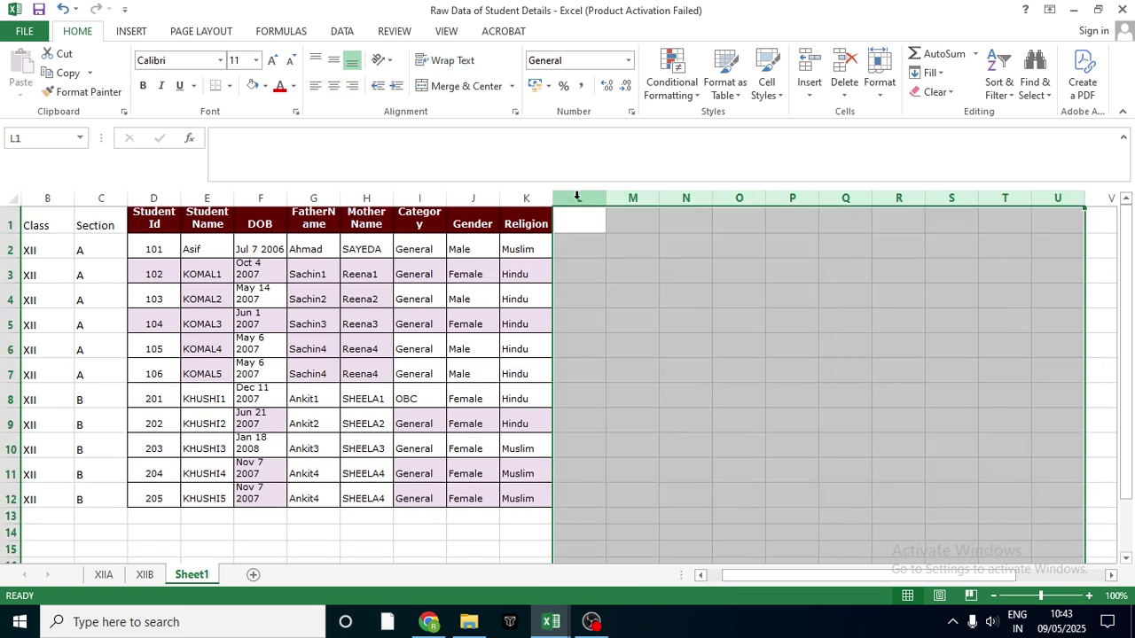
# Delete the empty columns L to AF beyond the Religion column.
pyautogui.moveTo(577, 196); pyautogui.dragTo(951, 196)
pyautogui.hotkey('shift', 'Right')
pyautogui.hotkey('shift', 'Right')
pyautogui.hotkey('shift', 'Right')
pyautogui.hotkey('shift', 'Right')
pyautogui.hotkey('shift', 'Right')
pyautogui.hotkey('shift', 'Right')
pyautogui.hotkey('shift', 'Right')
pyautogui.hotkey('shift', 'Right')
pyautogui.hotkey('shift', 'Right')
pyautogui.hotkey('shift', 'Right')
pyautogui.hotkey('shift', 'Right')
pyautogui.hotkey('shift', 'Right')
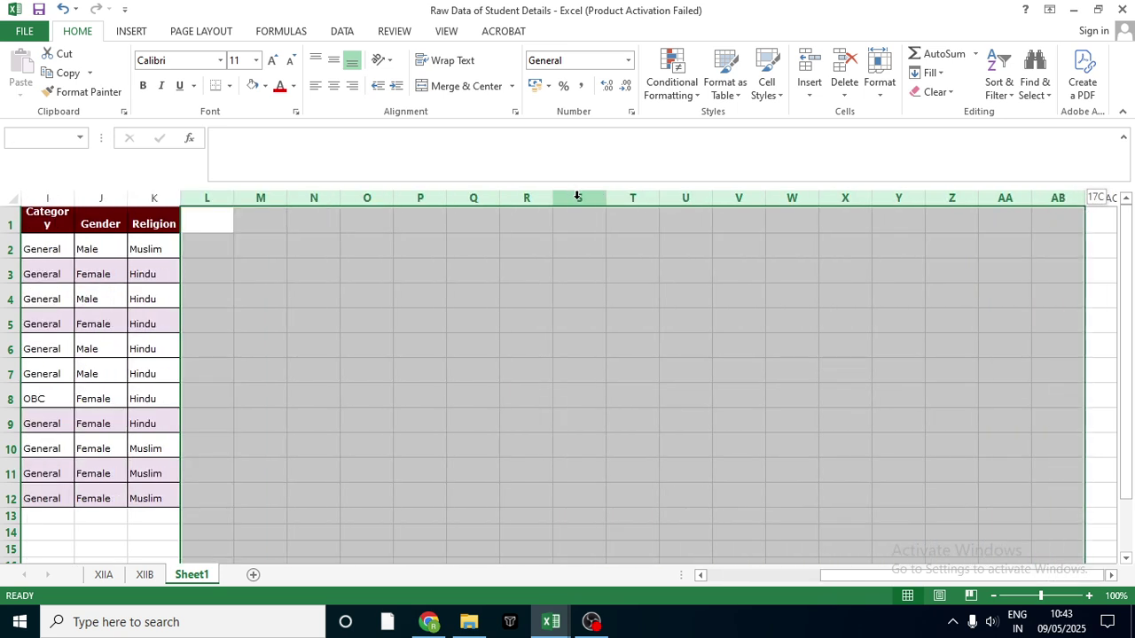
pyautogui.moveTo(578, 196); pyautogui.dragTo(577, 196)
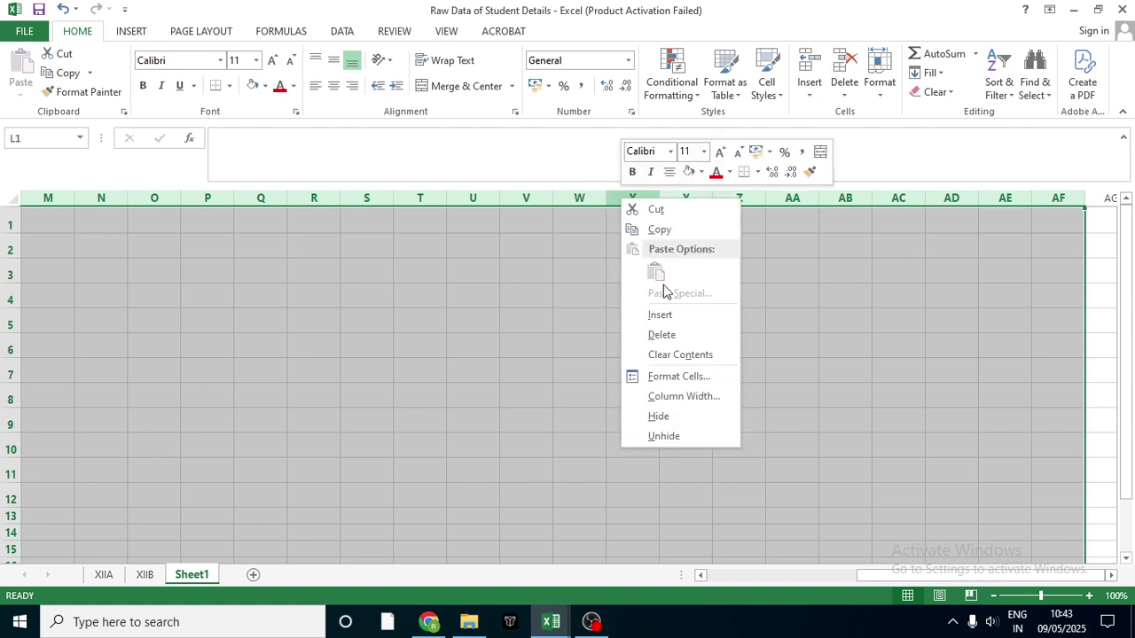
pyautogui.click(674, 334)
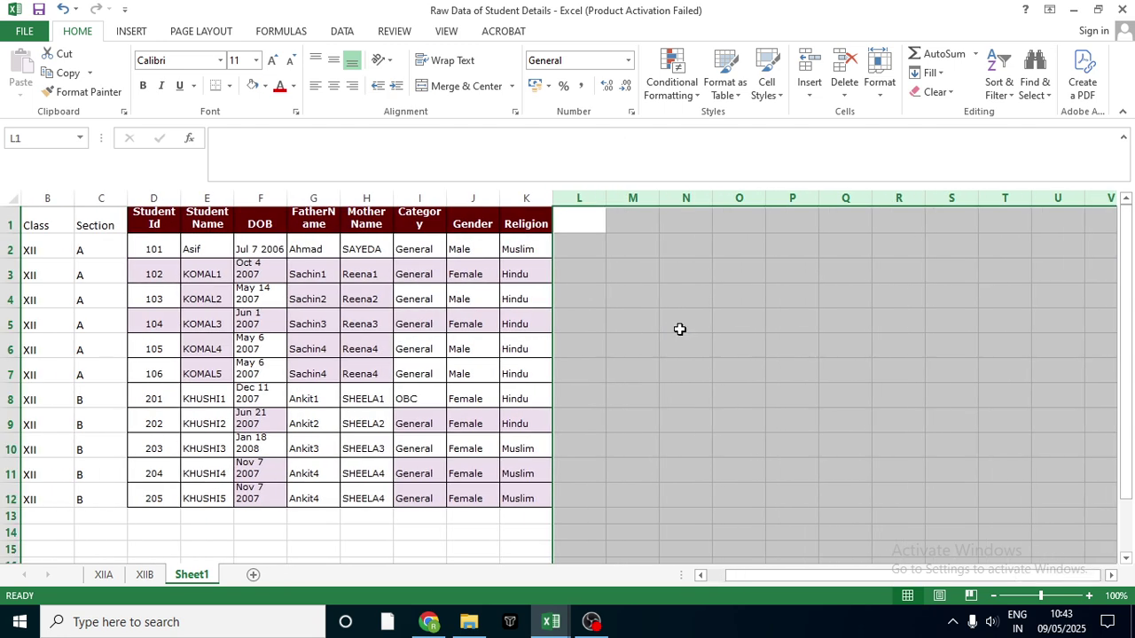
# Review the Stream entries in column A and the header row from Stream to Religion in the combined table.
pyautogui.click(578, 229)
pyautogui.press('Left')
pyautogui.press('Left')
pyautogui.press('Left')
pyautogui.press('Left')
pyautogui.press('Left')
pyautogui.press('Left')
pyautogui.press('Left')
pyautogui.press('Left')
pyautogui.press('Left')
pyautogui.press('Left')
pyautogui.press('Left')
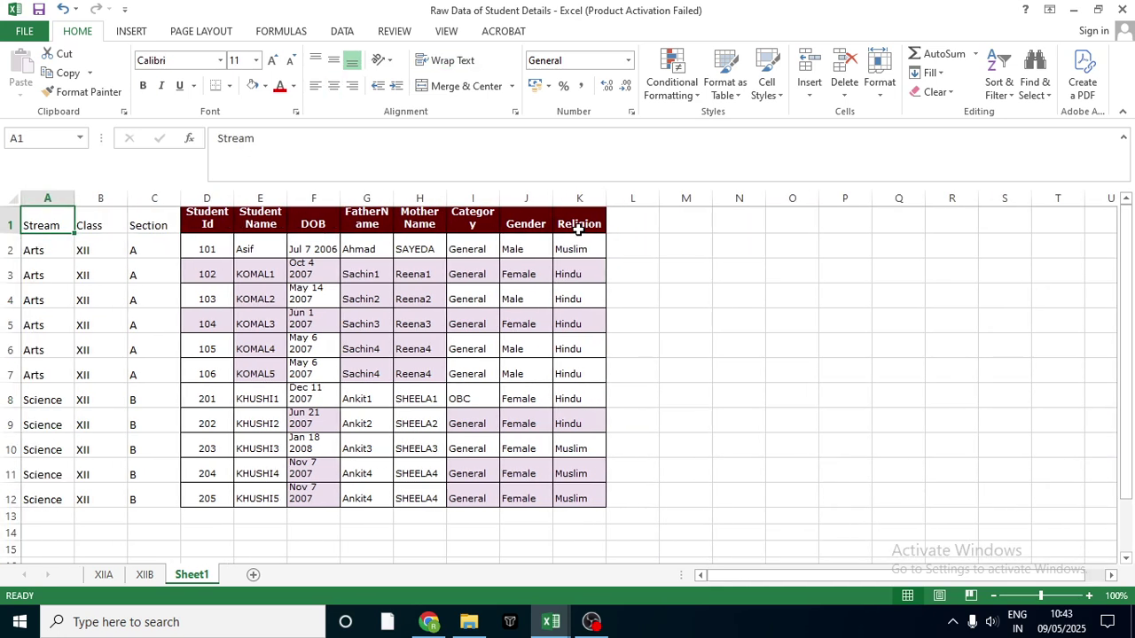
pyautogui.press('Down')
pyautogui.press('Down')
pyautogui.press('Down')
pyautogui.press('Down')
pyautogui.press('Down')
pyautogui.press('Down')
pyautogui.press('Down')
pyautogui.press('Down')
pyautogui.press('Down')
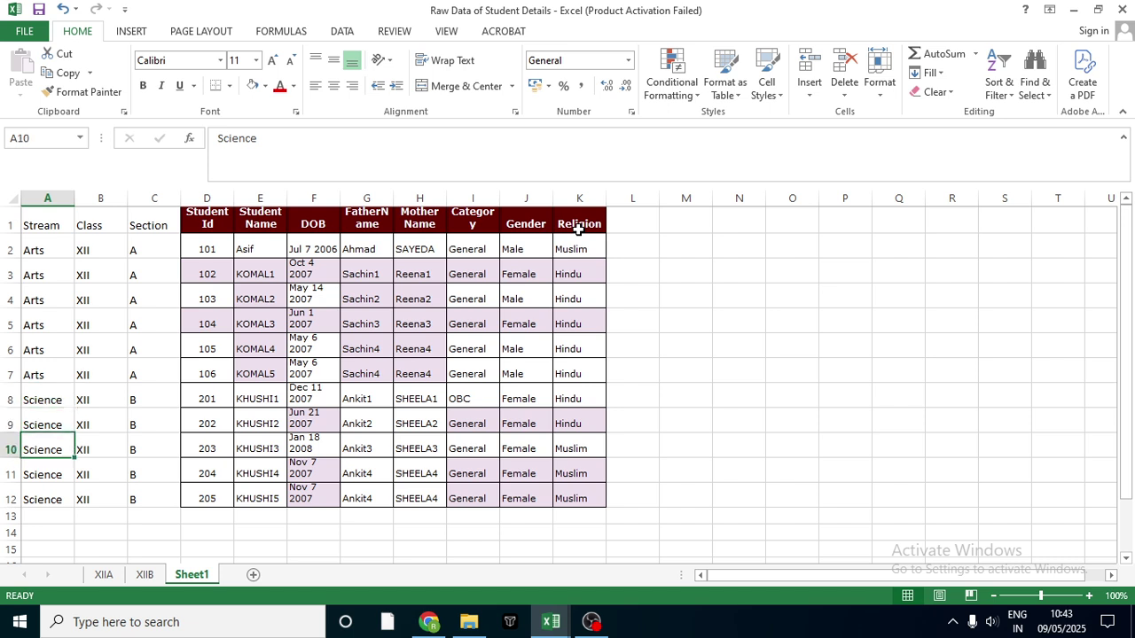
pyautogui.press('Down')
pyautogui.press('Down')
pyautogui.press('Up')
pyautogui.press('Up')
pyautogui.press('Up')
pyautogui.press('Up')
pyautogui.press('Up')
pyautogui.press('Up')
pyautogui.press('Up')
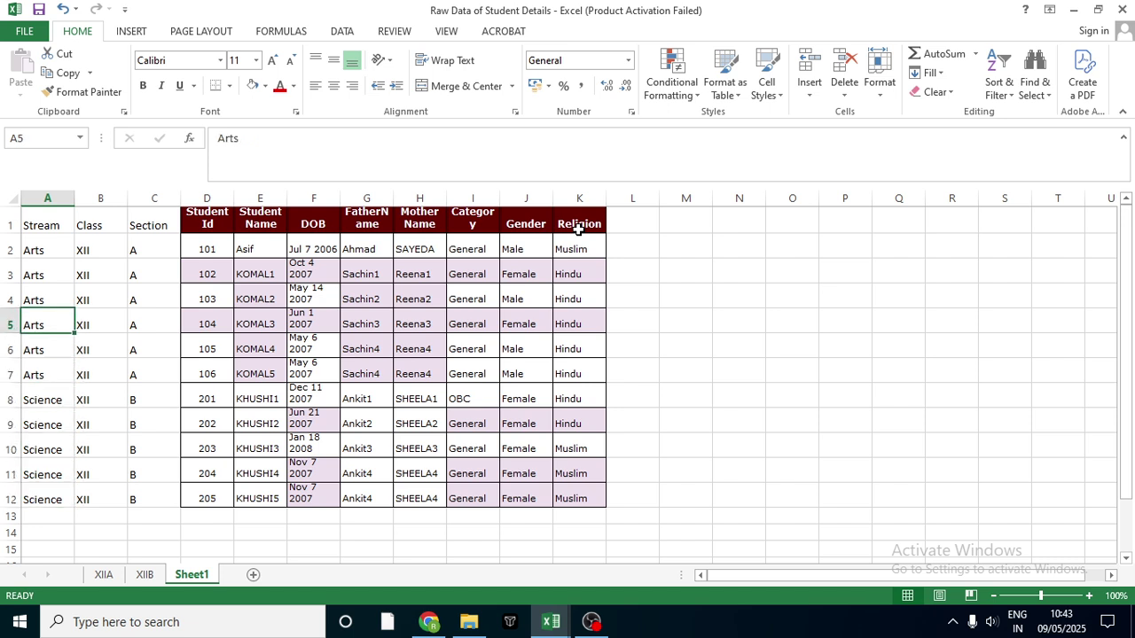
pyautogui.press('Up')
pyautogui.press('Up')
pyautogui.press('Up')
pyautogui.press('Up')
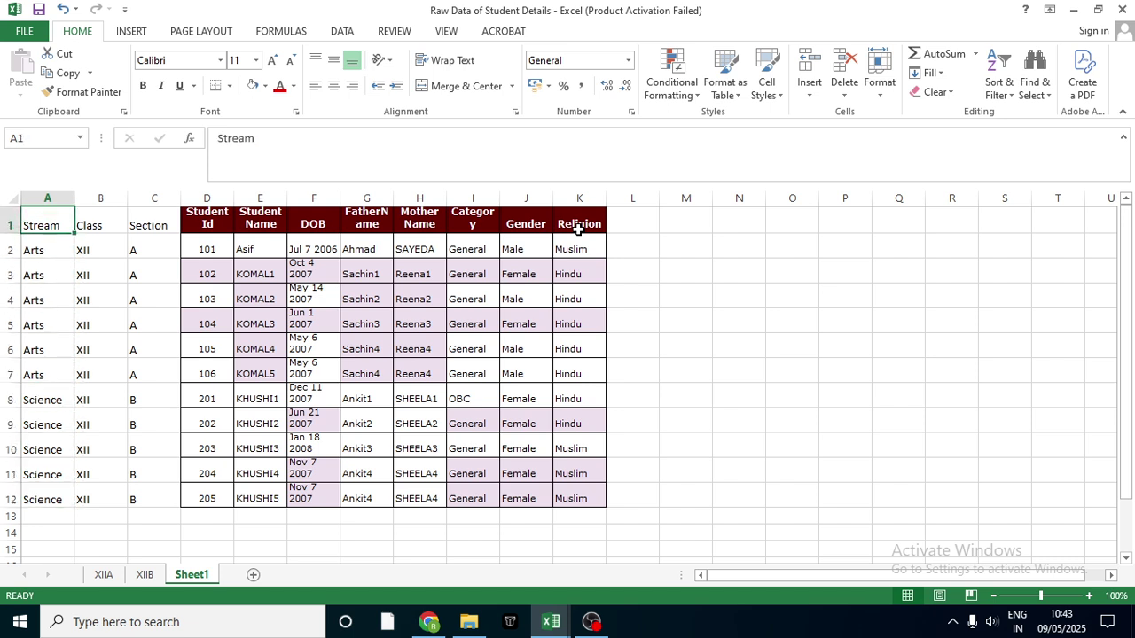
pyautogui.hotkey('shift', 'Right')
pyautogui.hotkey('shift', 'Right')
pyautogui.hotkey('shift', 'Right')
pyautogui.hotkey('shift', 'Right')
pyautogui.hotkey('shift', 'Right')
pyautogui.hotkey('shift', 'Right')
pyautogui.hotkey('shift', 'Right')
pyautogui.hotkey('shift', 'Right')
pyautogui.hotkey('shift', 'Right')
pyautogui.hotkey('shift', 'Right')
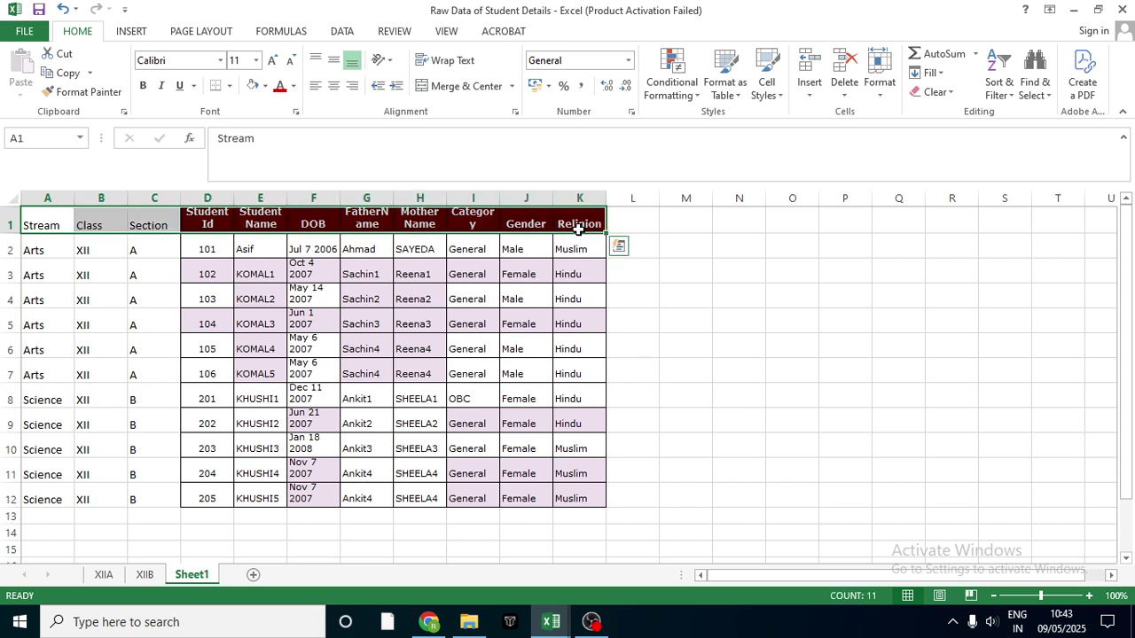
pyautogui.click(6, 250)
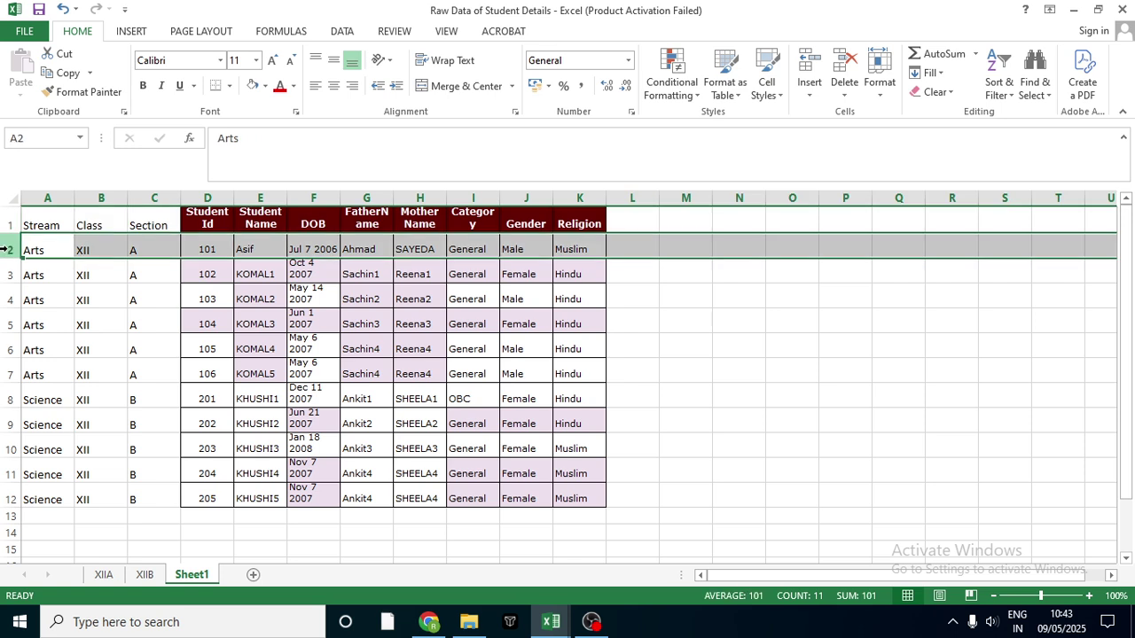
pyautogui.hotkey('shift', 'Down')
pyautogui.hotkey('shift', 'Down')
pyautogui.hotkey('shift', 'Down')
pyautogui.hotkey('shift', 'Down')
pyautogui.hotkey('shift', 'Down')
pyautogui.hotkey('shift', 'Down')
pyautogui.hotkey('shift', 'Down')
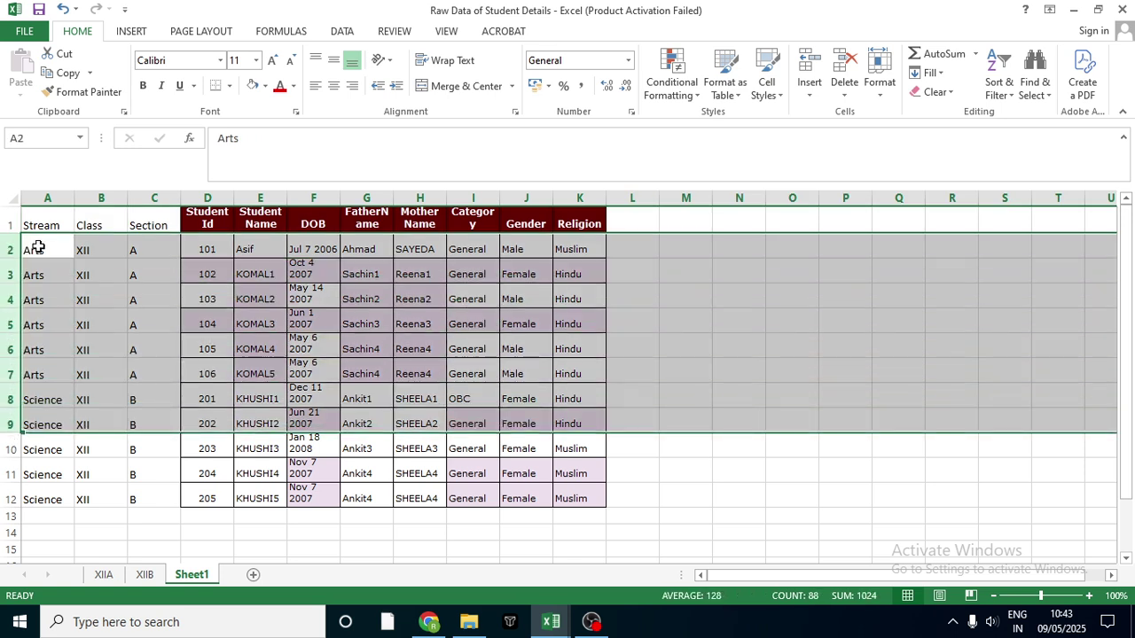
# Copy the student records in A2:K12 of the combined table, without the header row.
pyautogui.click(38, 248)
pyautogui.hotkey('shift', 'Right')
pyautogui.hotkey('shift', 'Right')
pyautogui.hotkey('shift', 'Right')
pyautogui.hotkey('shift', 'Right')
pyautogui.hotkey('shift', 'Right')
pyautogui.hotkey('shift', 'Right')
pyautogui.hotkey('shift', 'Right')
pyautogui.hotkey('shift', 'Right')
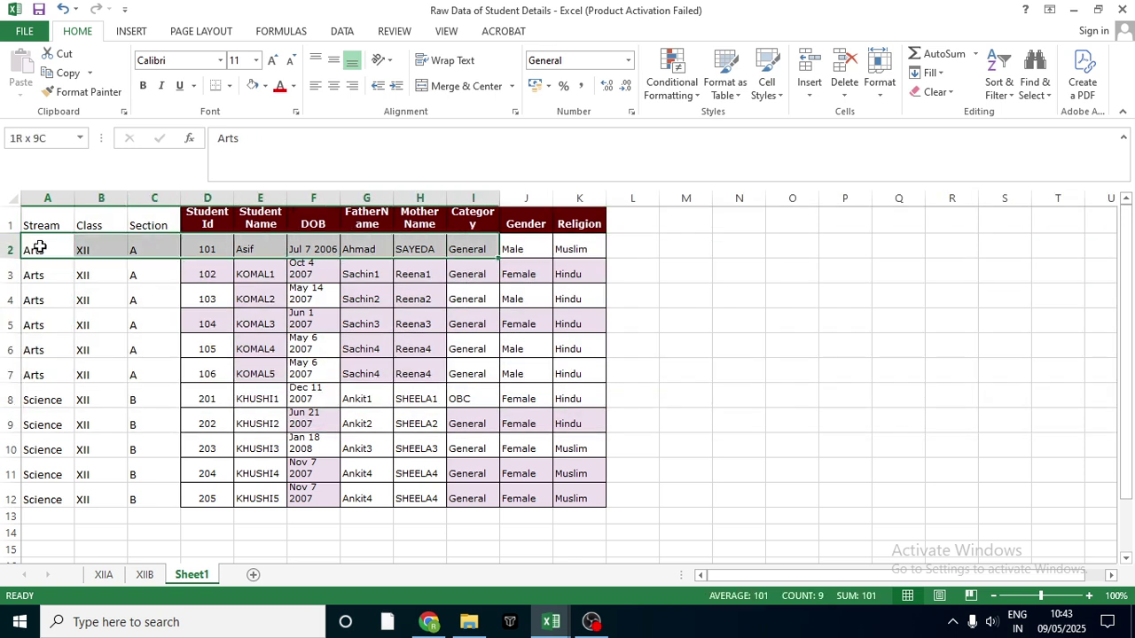
pyautogui.hotkey('shift', 'Right')
pyautogui.hotkey('shift', 'Right')
pyautogui.hotkey('shift', 'Down')
pyautogui.hotkey('shift', 'Down')
pyautogui.hotkey('shift', 'Down')
pyautogui.hotkey('shift', 'Down')
pyautogui.hotkey('shift', 'Down')
pyautogui.hotkey('shift', 'Down')
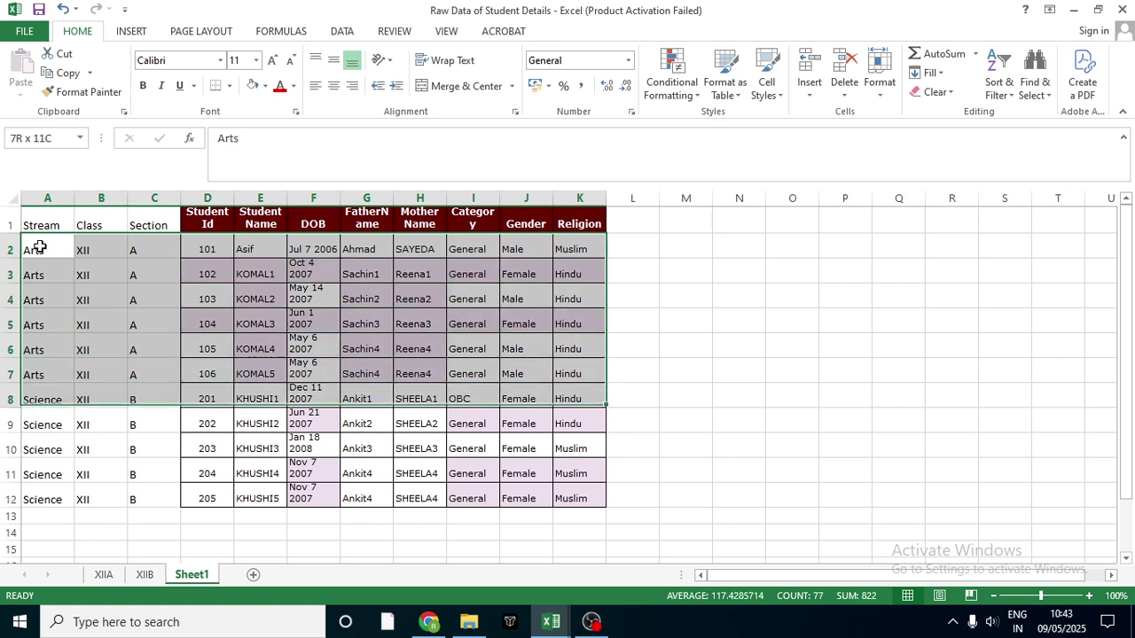
pyautogui.hotkey('shift', 'Down')
pyautogui.hotkey('shift', 'Down')
pyautogui.hotkey('shift', 'Down')
pyautogui.hotkey('shift', 'Down')
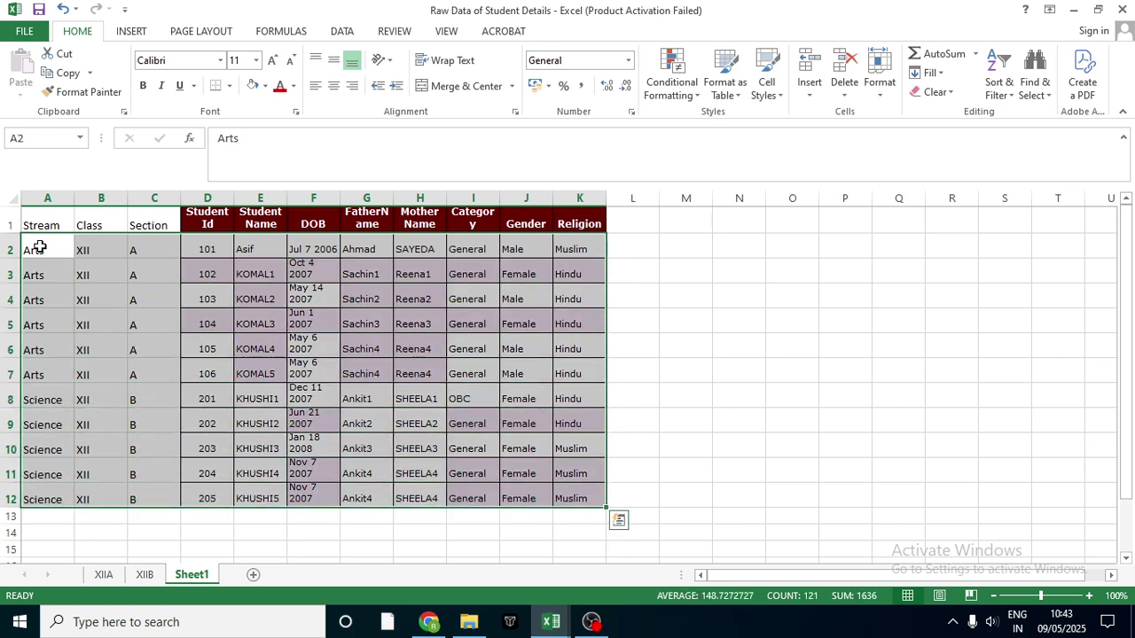
pyautogui.hotkey('ctrl', 'c')
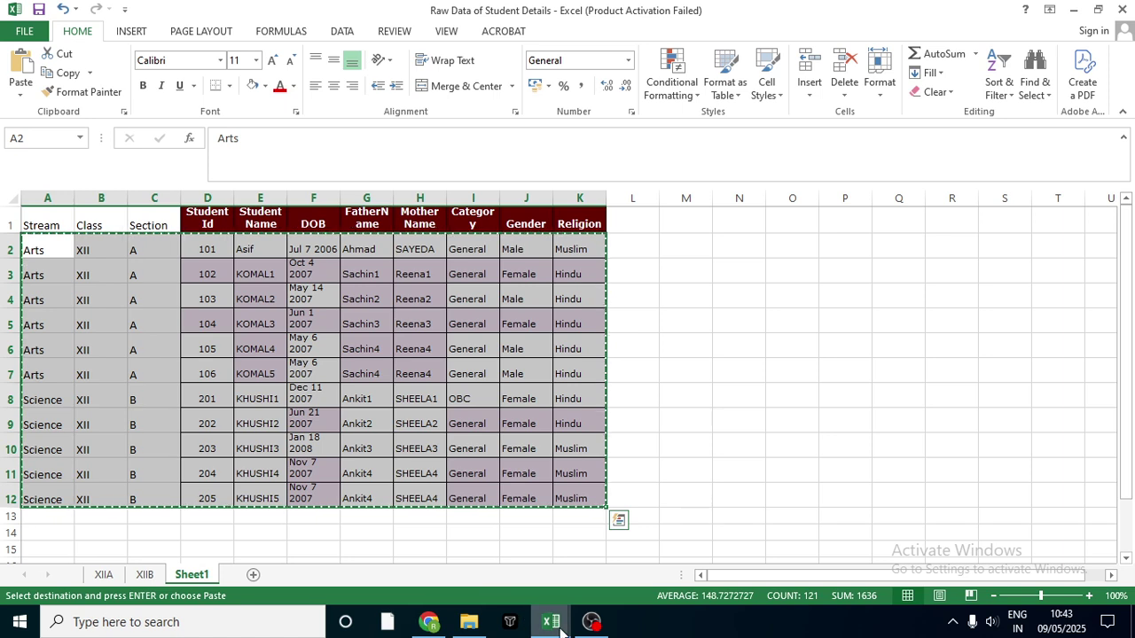
# Switch to the sample_DOE_student_list_updated workbook and paste the copied student records starting at cell A2.
pyautogui.moveTo(560, 632)
pyautogui.click(415, 537)
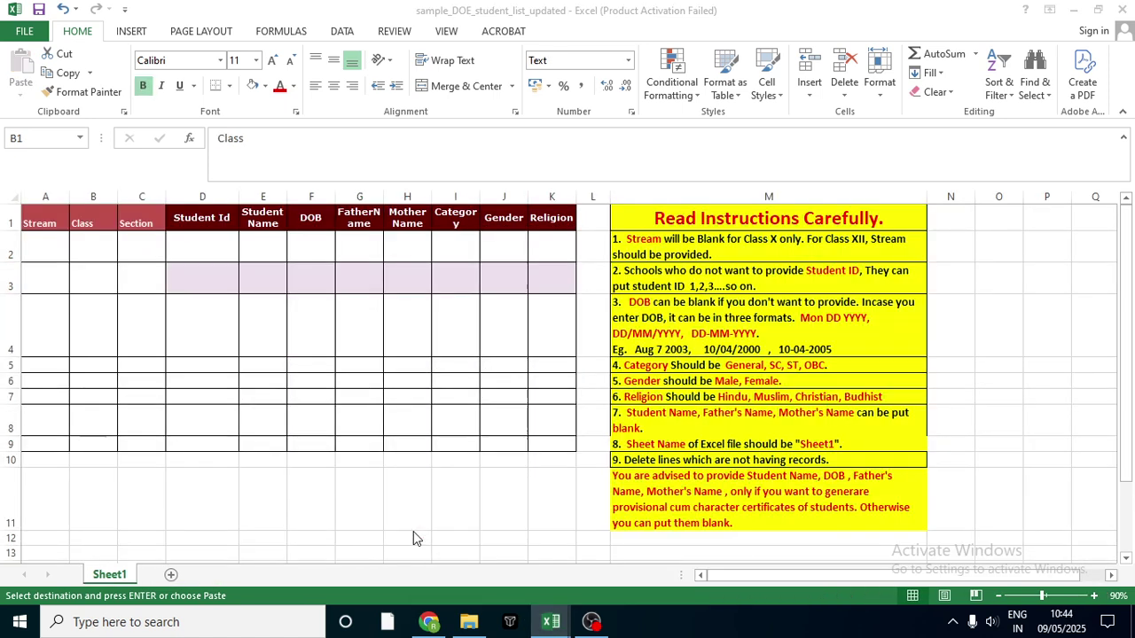
pyautogui.click(35, 249)
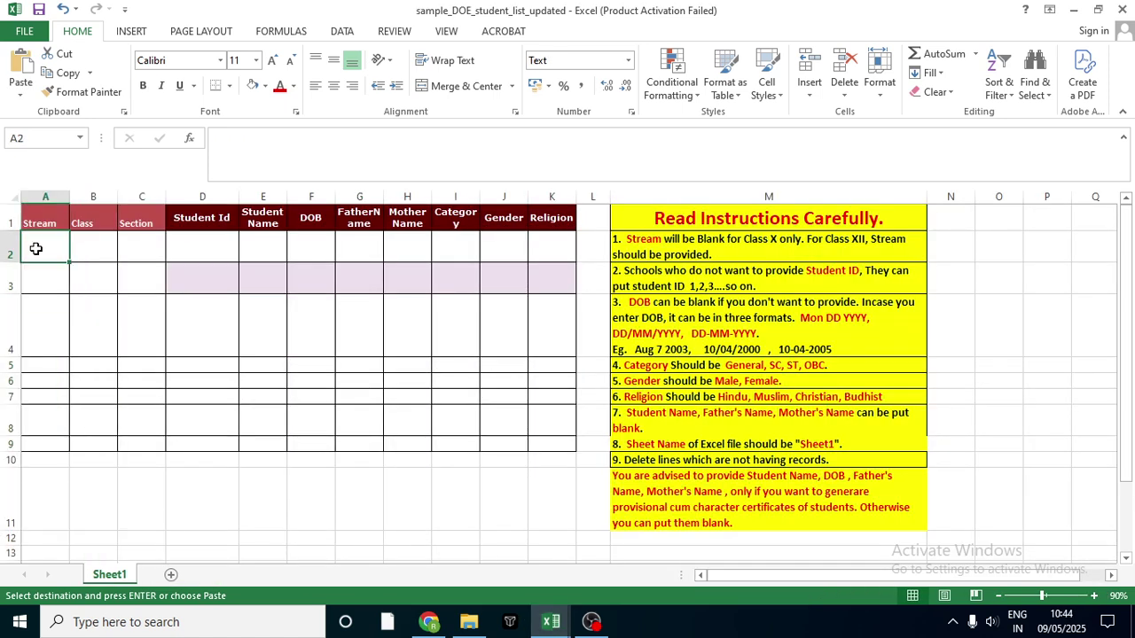
pyautogui.hotkey('ctrl', 'v')
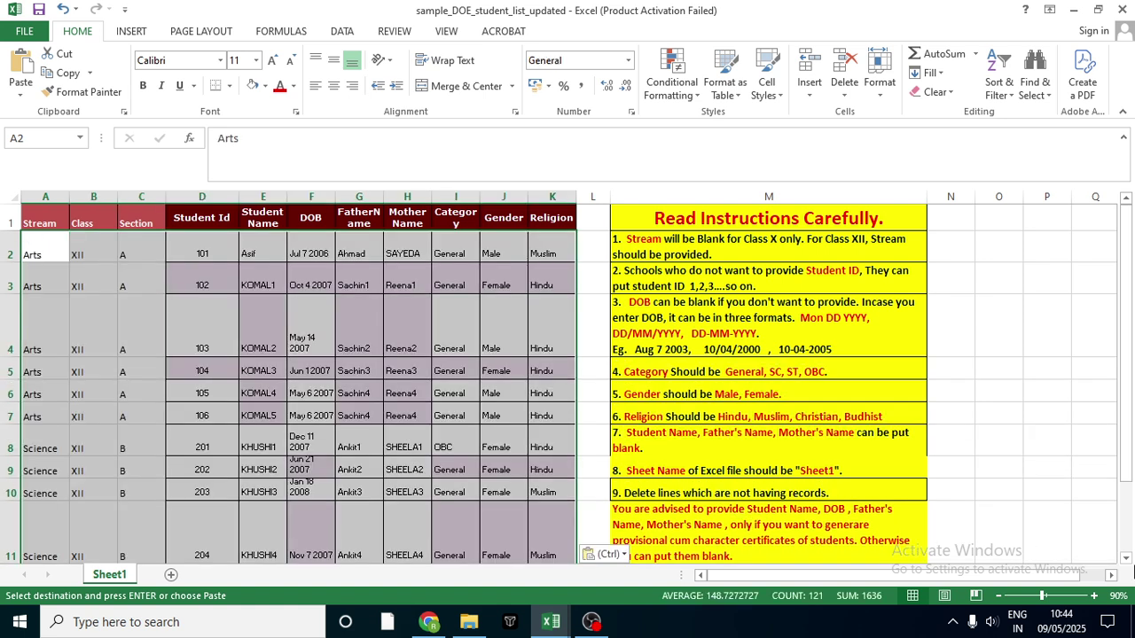
# Check the pasted student records down to row 12 and save the template workbook.
pyautogui.click(1126, 560)
pyautogui.click(1126, 559)
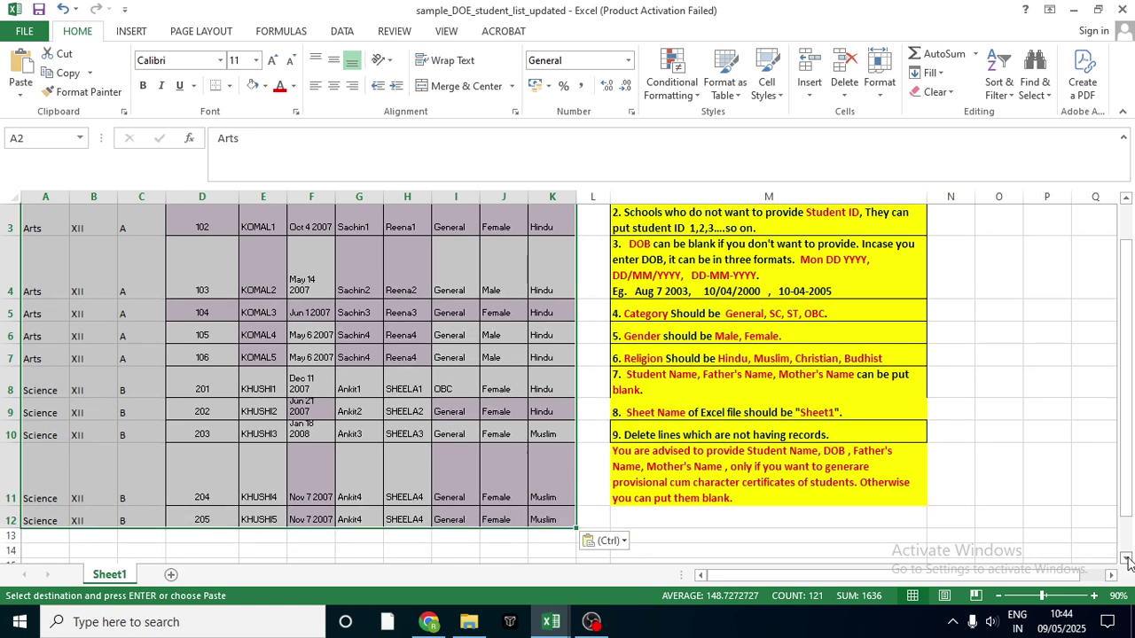
pyautogui.moveTo(1128, 330); pyautogui.dragTo(1133, 293)
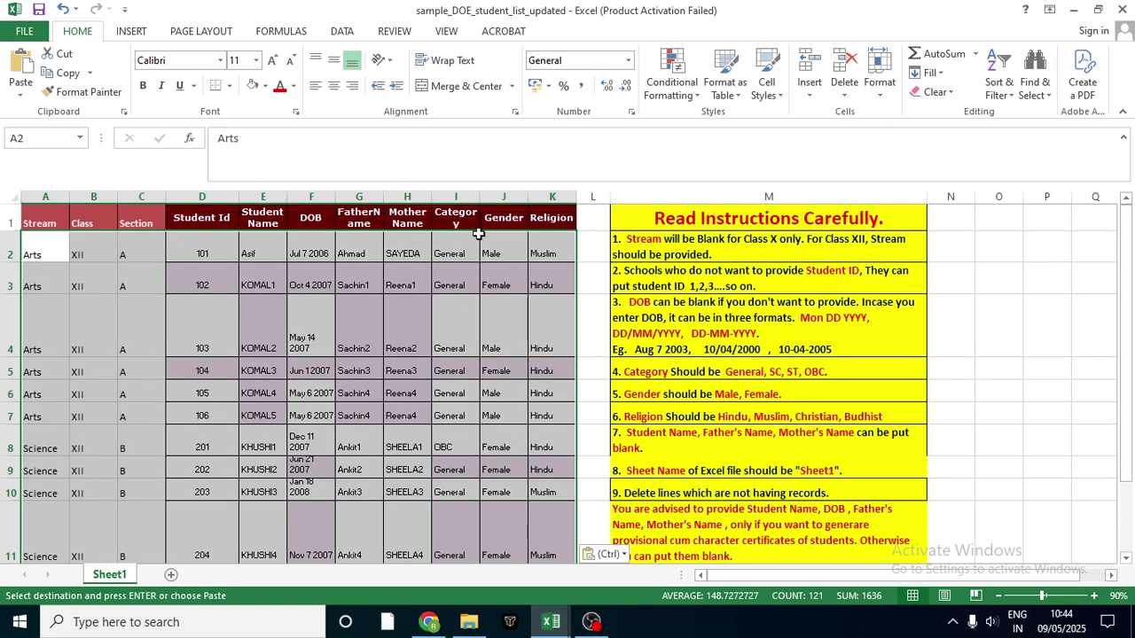
pyautogui.moveTo(1129, 341); pyautogui.dragTo(1132, 443)
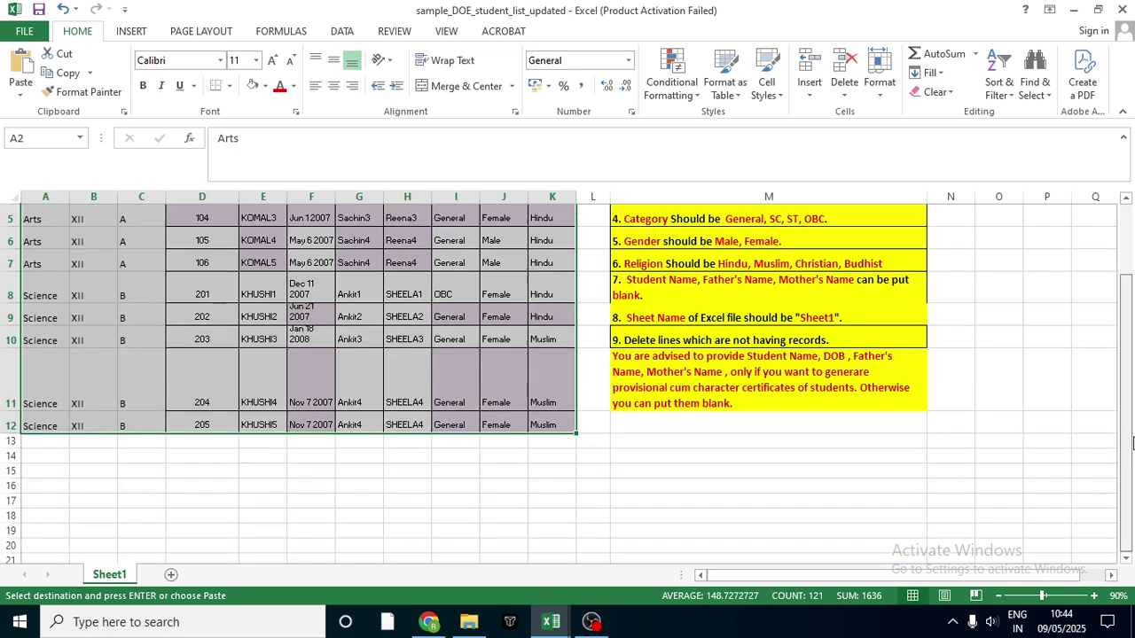
pyautogui.hotkey('ctrl', 'v')
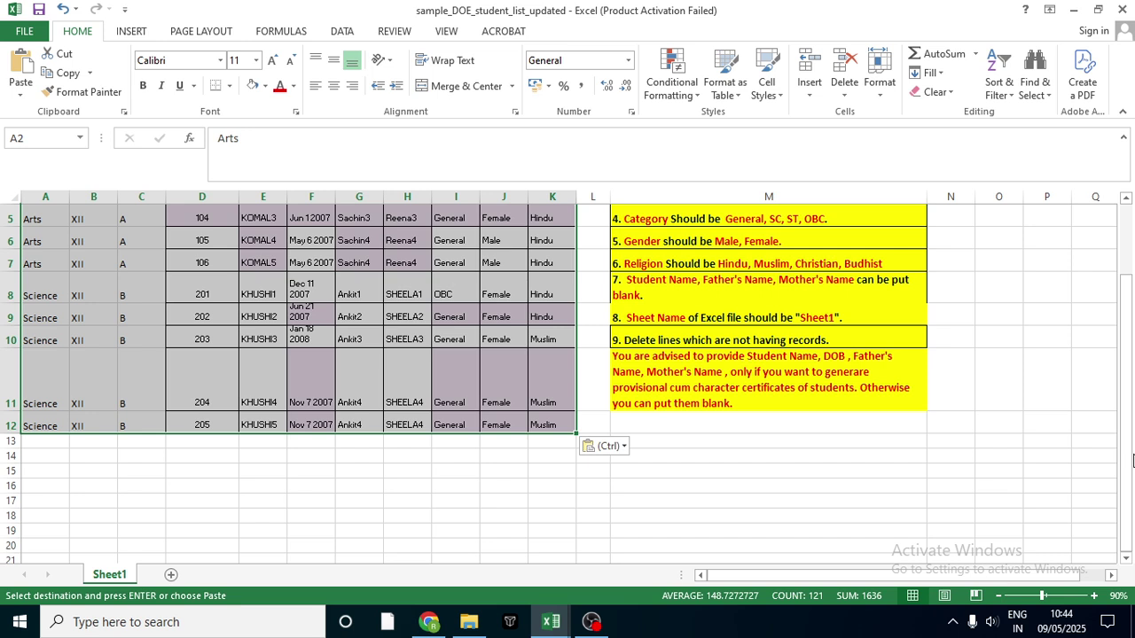
pyautogui.hotkey('ctrl', 's')
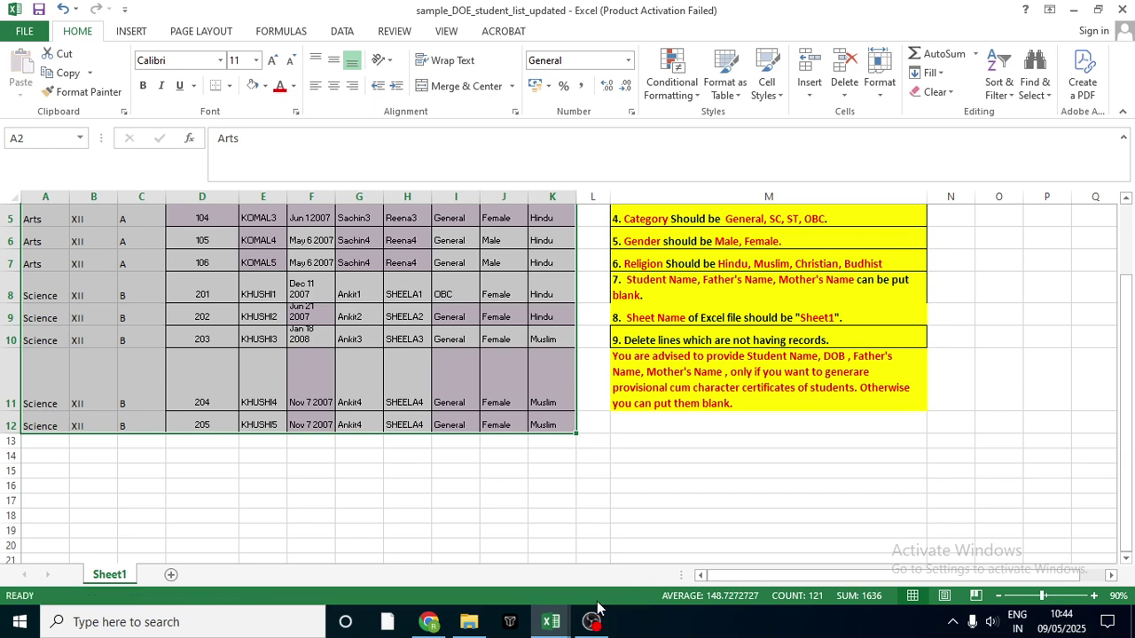
# Return to the raw data workbook and look through the XIIA, XIIB and Sheet1 sheets.
pyautogui.click(554, 626)
pyautogui.click(633, 532)
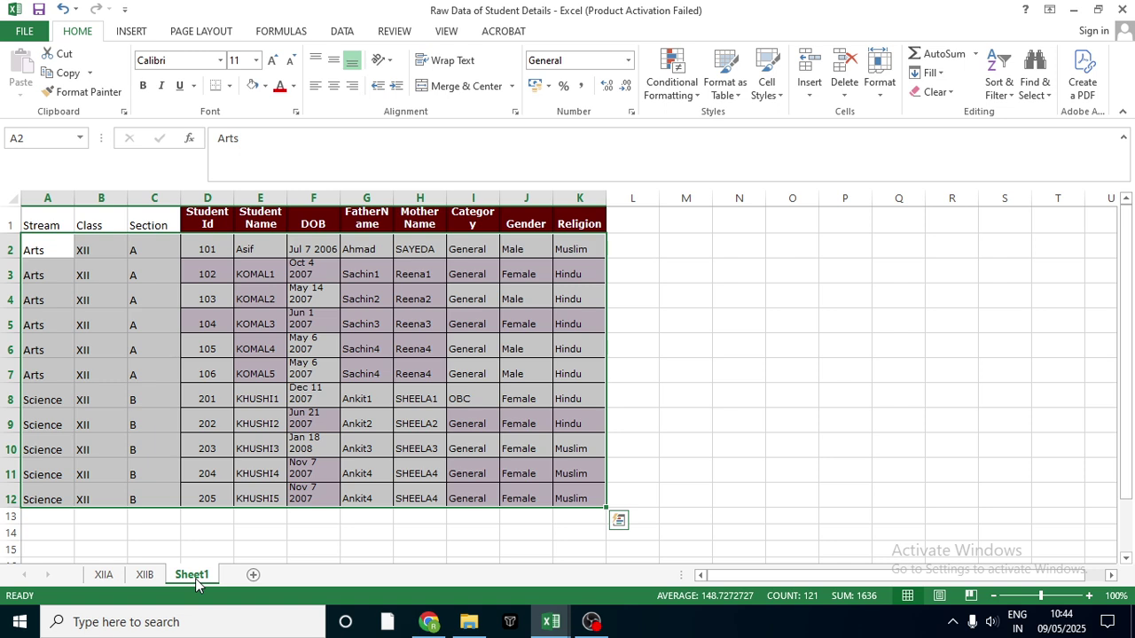
pyautogui.click(108, 580)
pyautogui.click(140, 577)
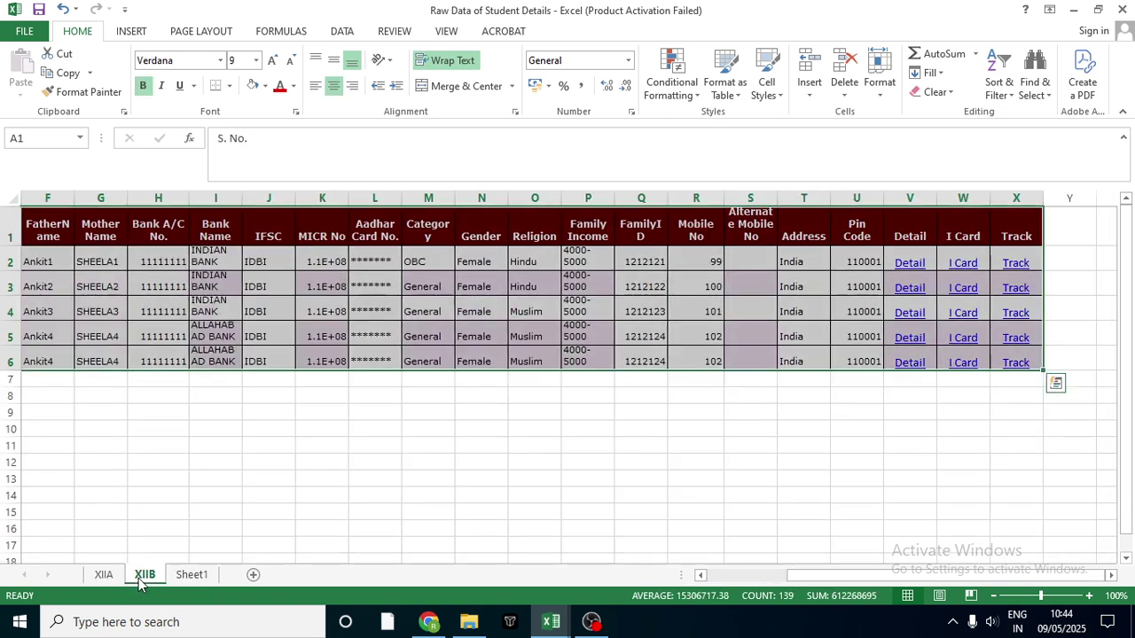
pyautogui.click(191, 577)
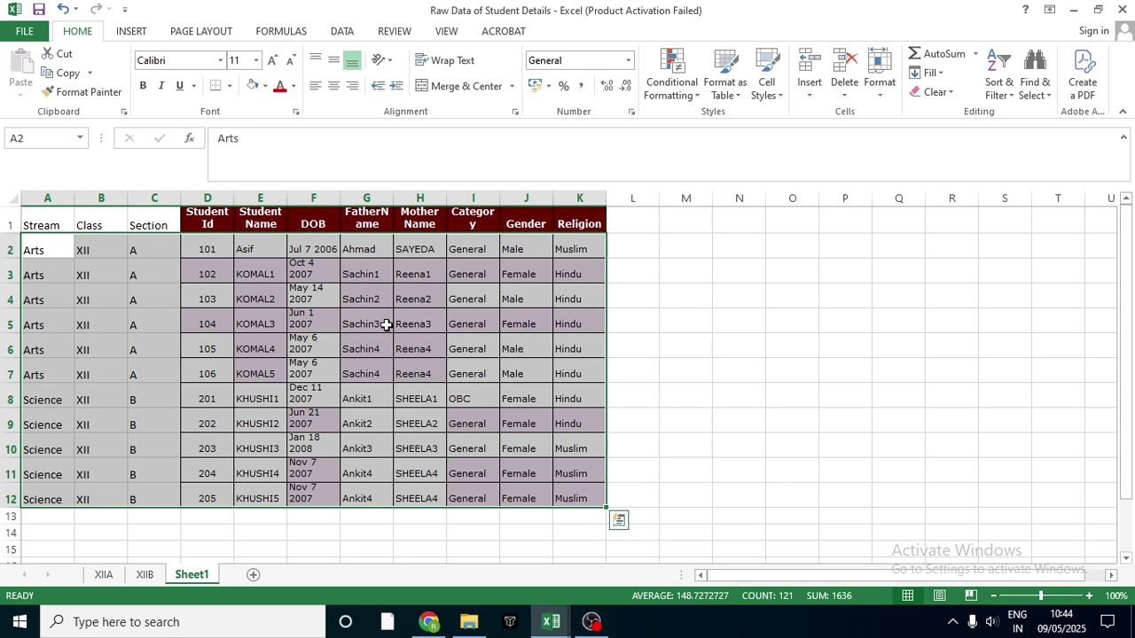
# Review the Stream, Class and Section columns of the combined student table on Sheet1.
pyautogui.click(44, 197)
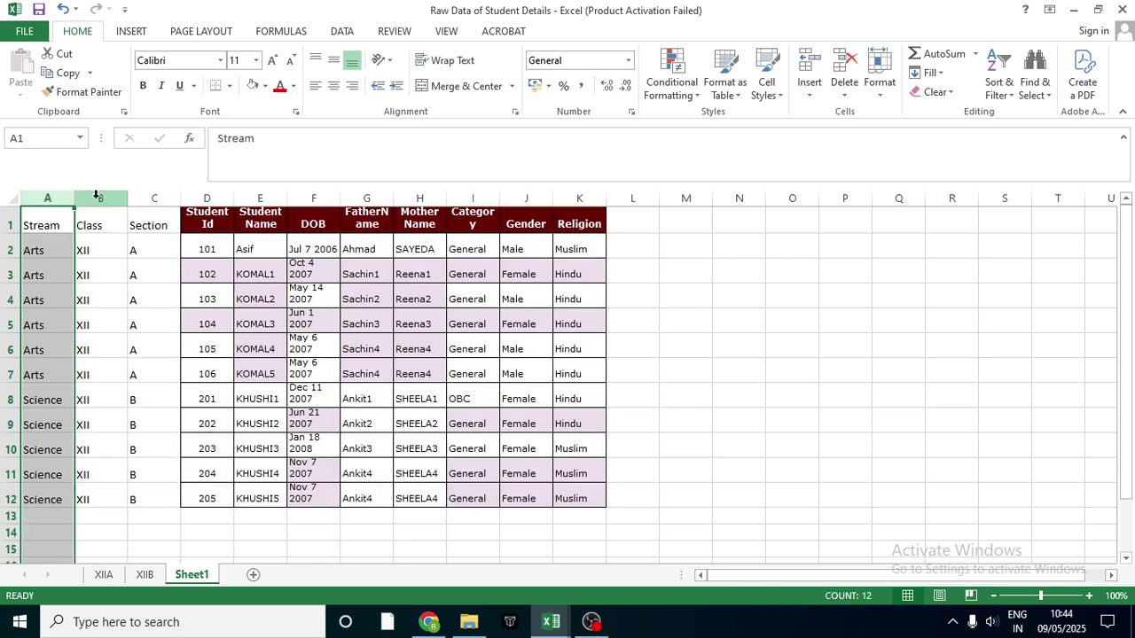
pyautogui.click(98, 197)
pyautogui.click(153, 196)
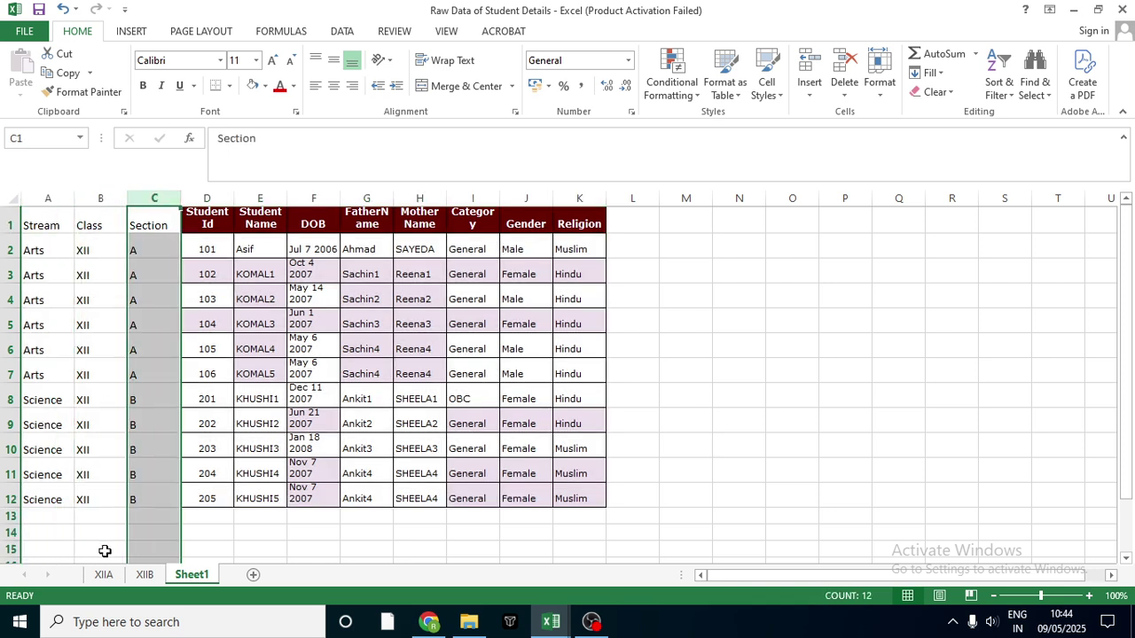
pyautogui.click(44, 196)
pyautogui.click(101, 195)
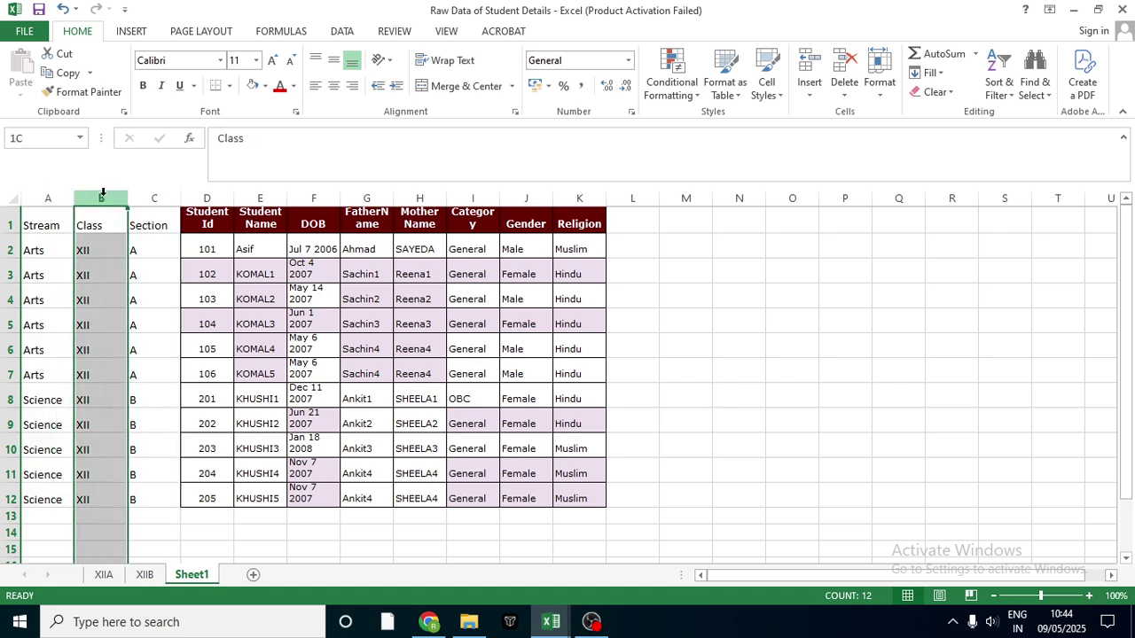
pyautogui.click(151, 195)
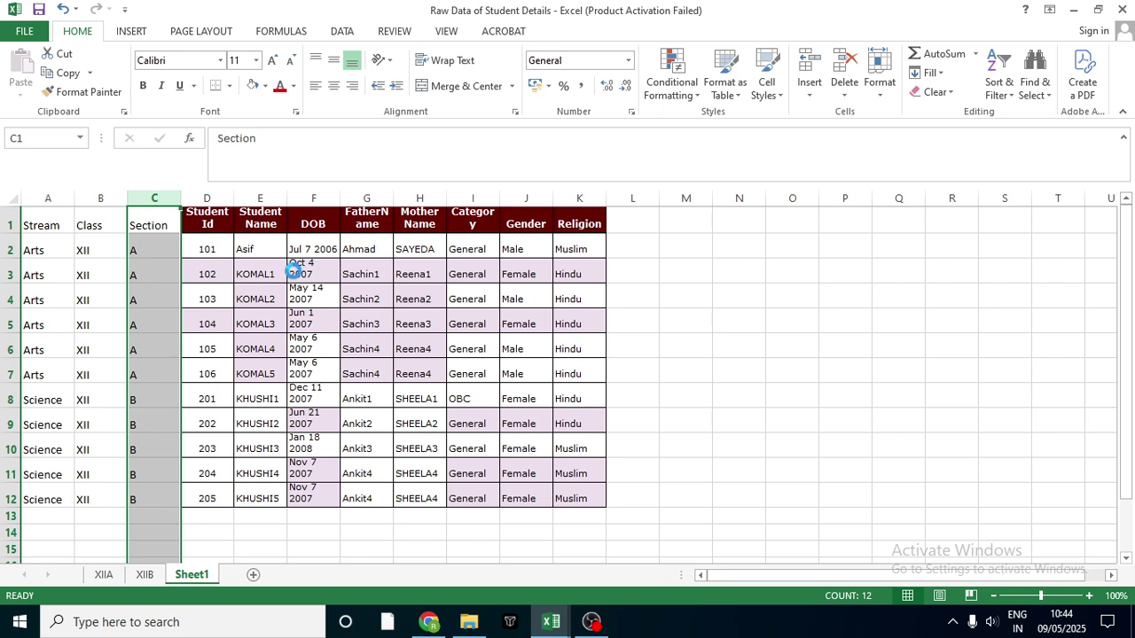
# Switch to the sample_DOE_student_list_updated workbook and check the last pasted record in row 12 from Stream to Religion.
pyautogui.click(550, 622)
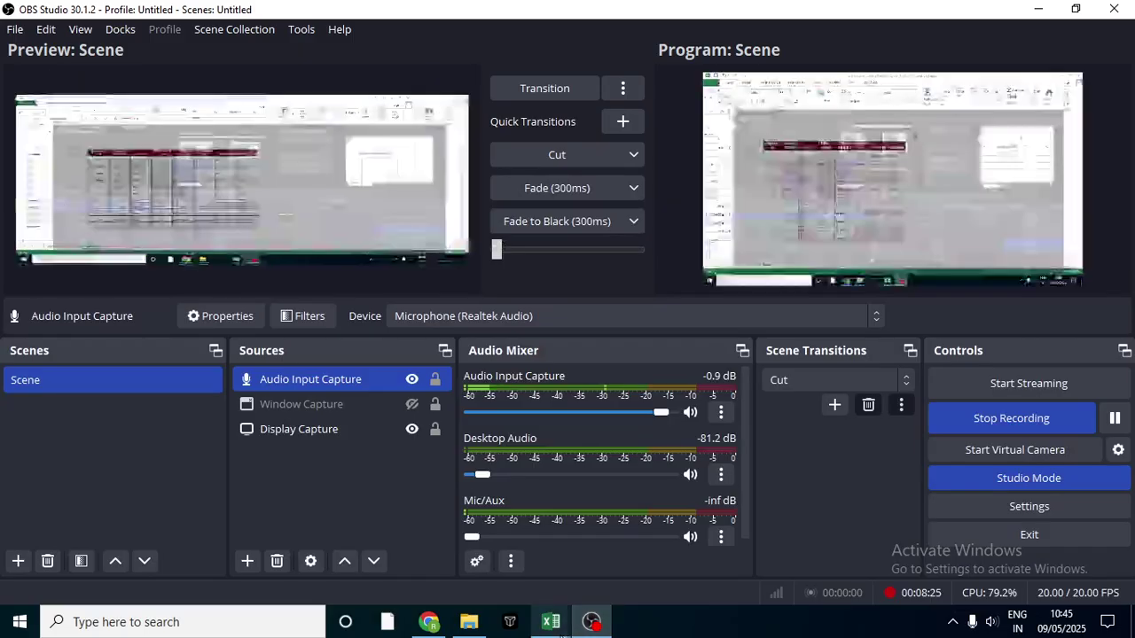
pyautogui.moveTo(551, 622)
pyautogui.click(469, 560)
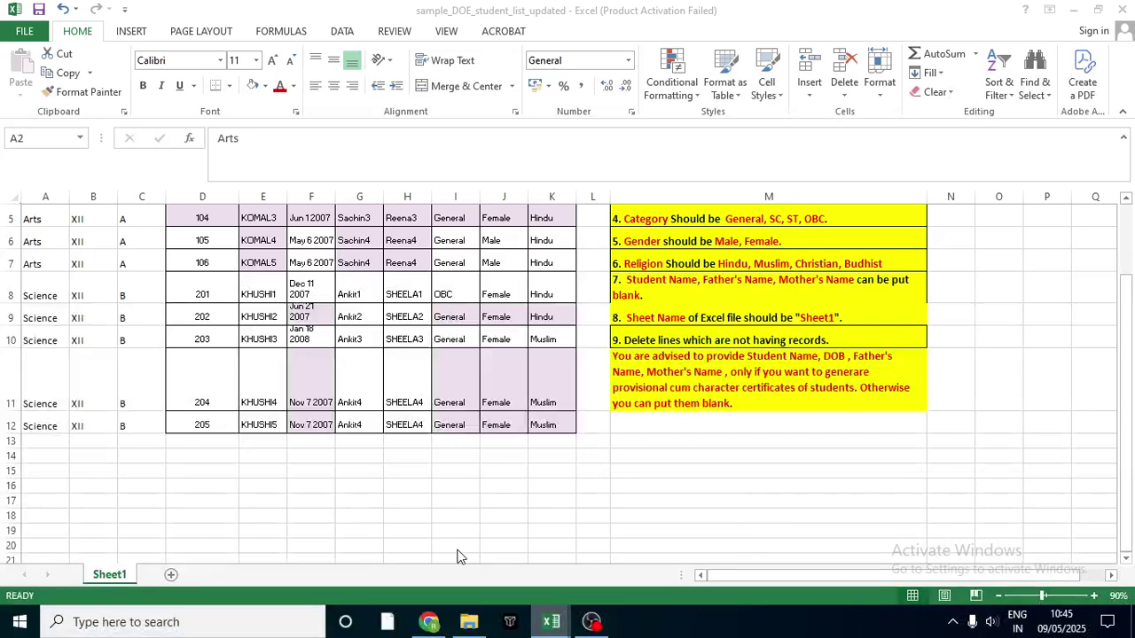
pyautogui.click(37, 427)
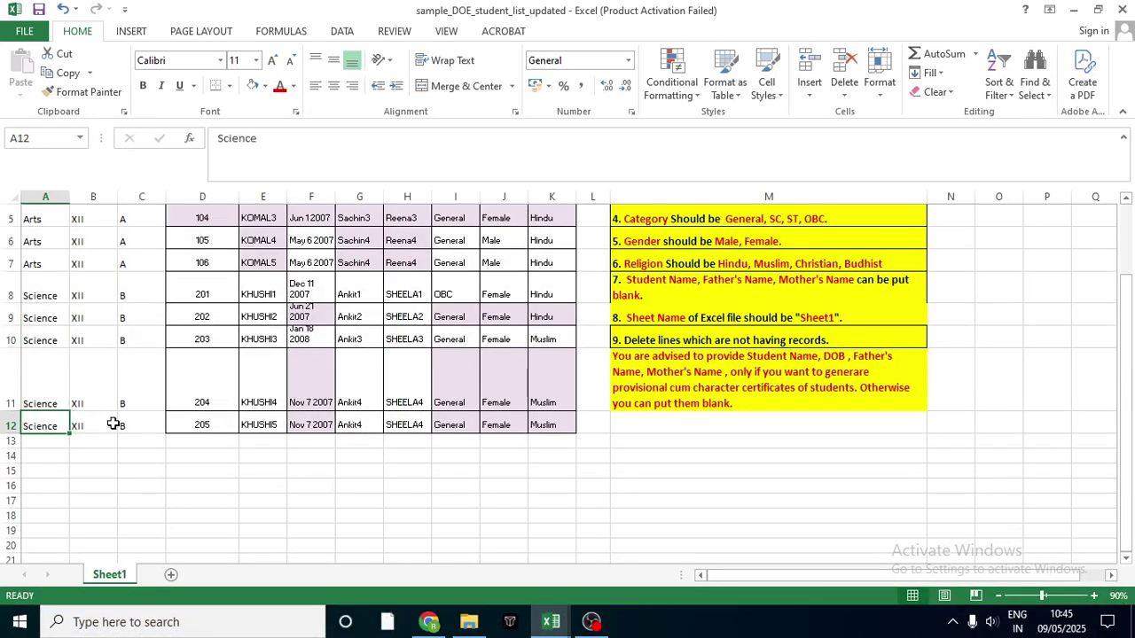
pyautogui.click(551, 426)
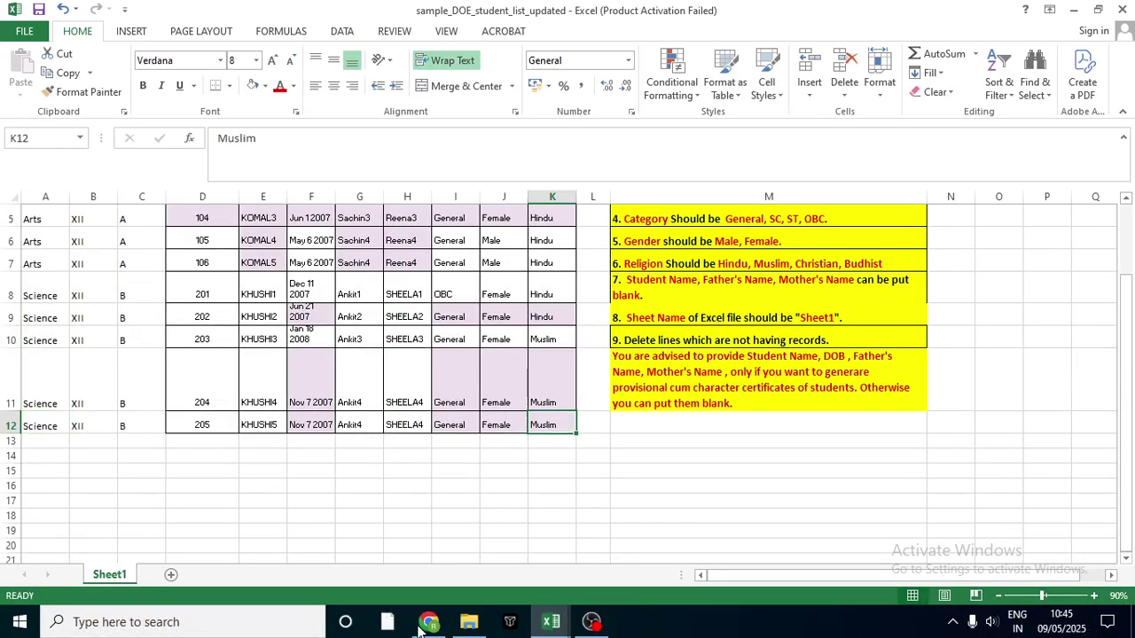
# Switch to the upload page in Chrome, select Class XII and choose sample_DOE_student_list_updated from Documents > Result_analysis inputs > Demo > Student Details Prep.
pyautogui.click(429, 623)
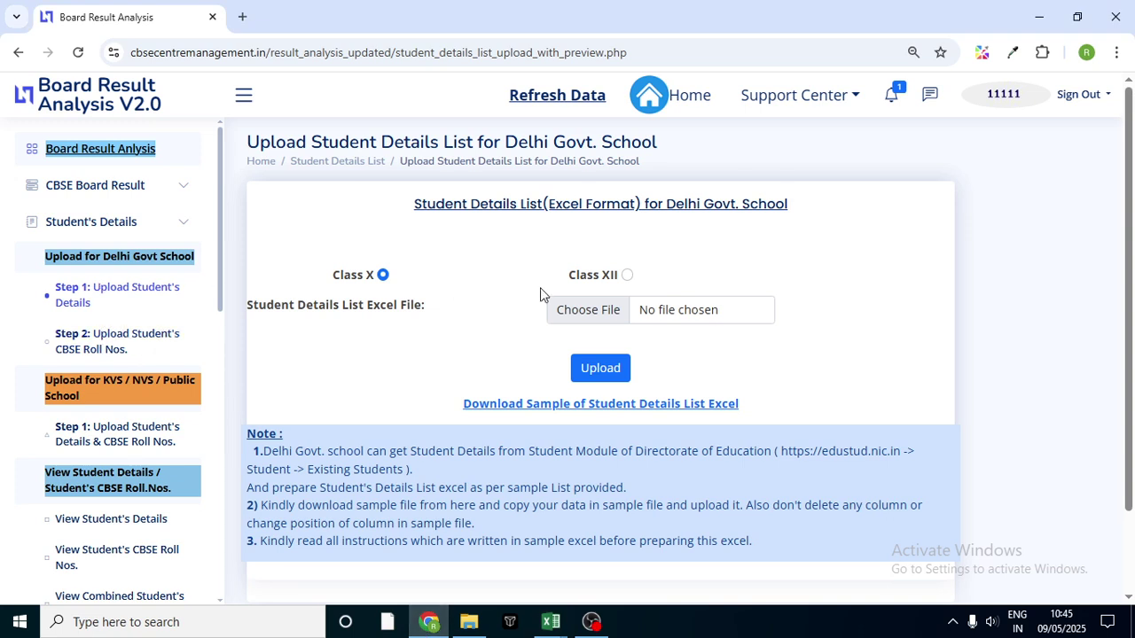
pyautogui.click(627, 276)
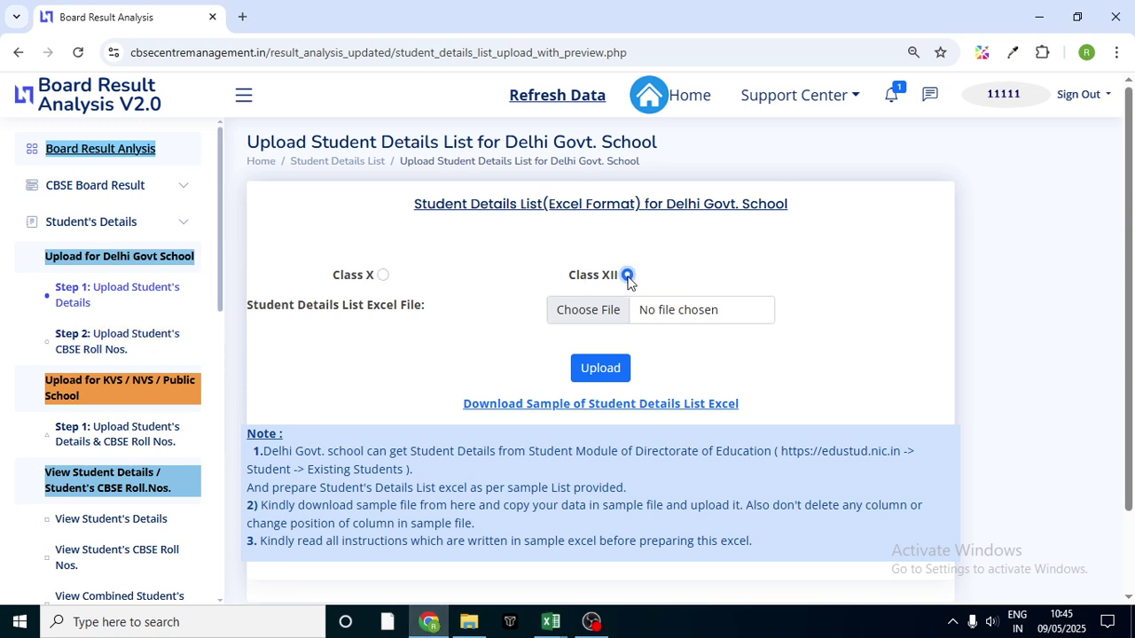
pyautogui.click(603, 316)
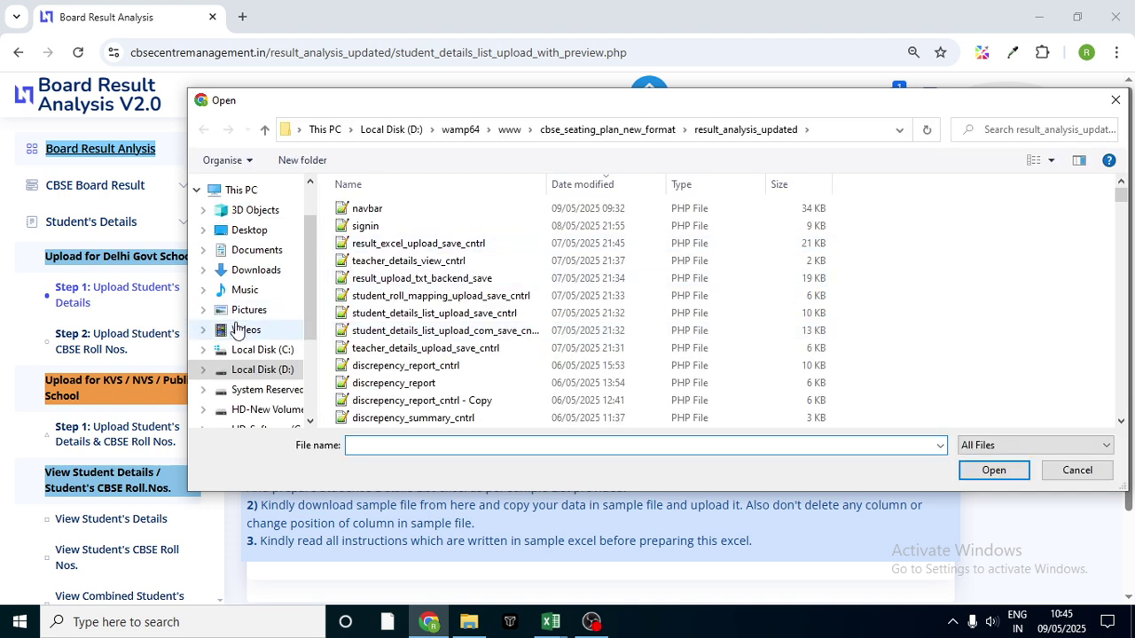
pyautogui.click(254, 253)
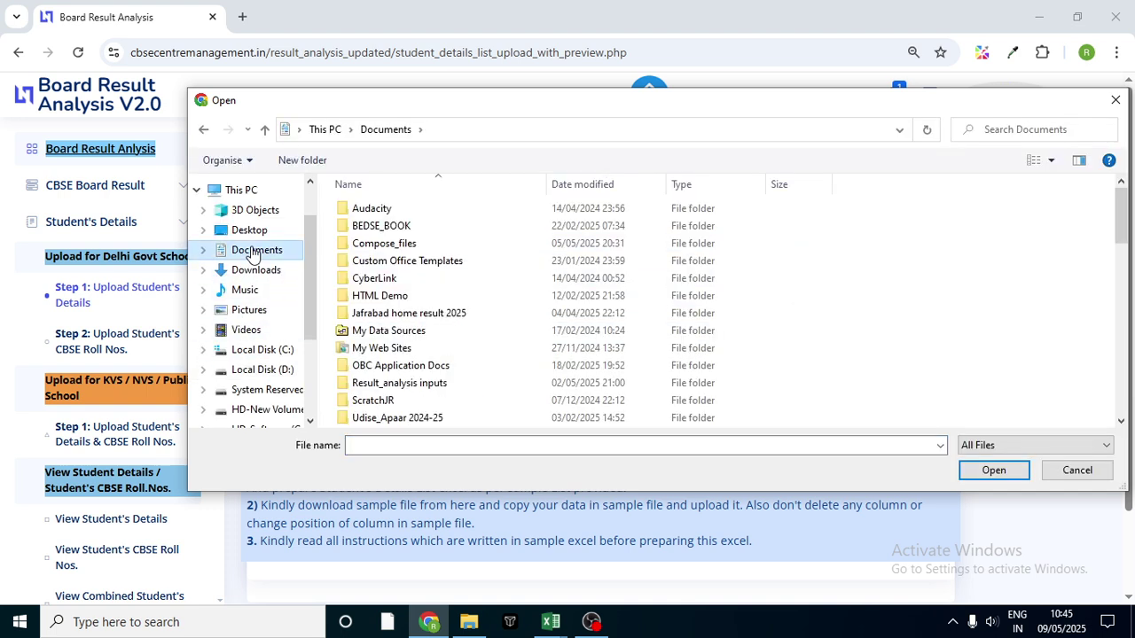
pyautogui.click(387, 390)
pyautogui.doubleClick(387, 391)
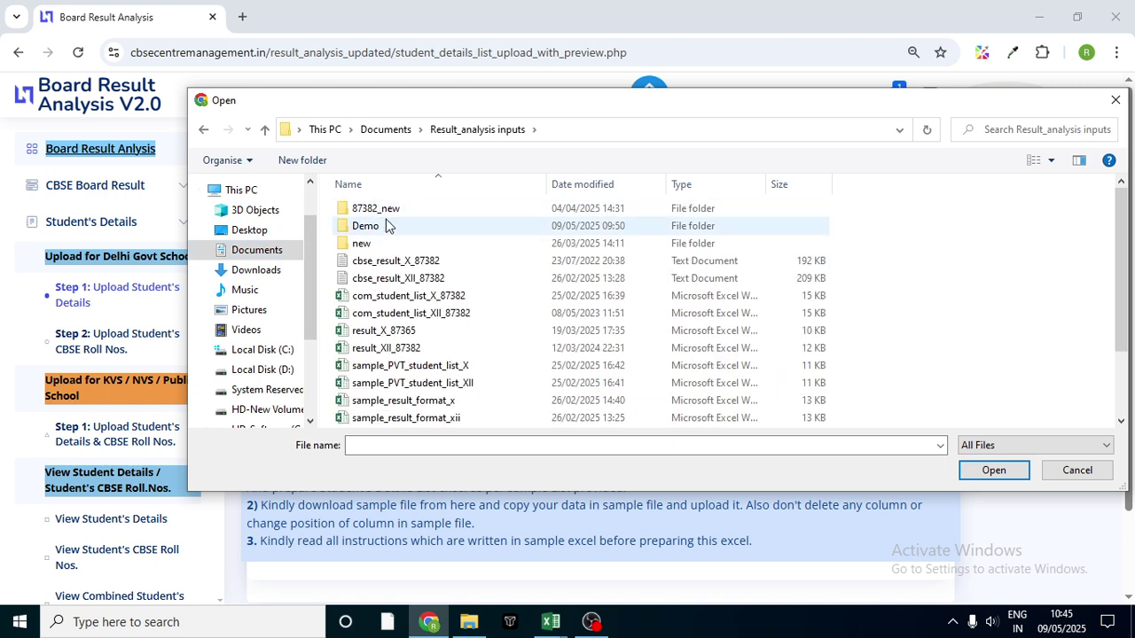
pyautogui.click(383, 232)
pyautogui.doubleClick(384, 232)
pyautogui.click(420, 211)
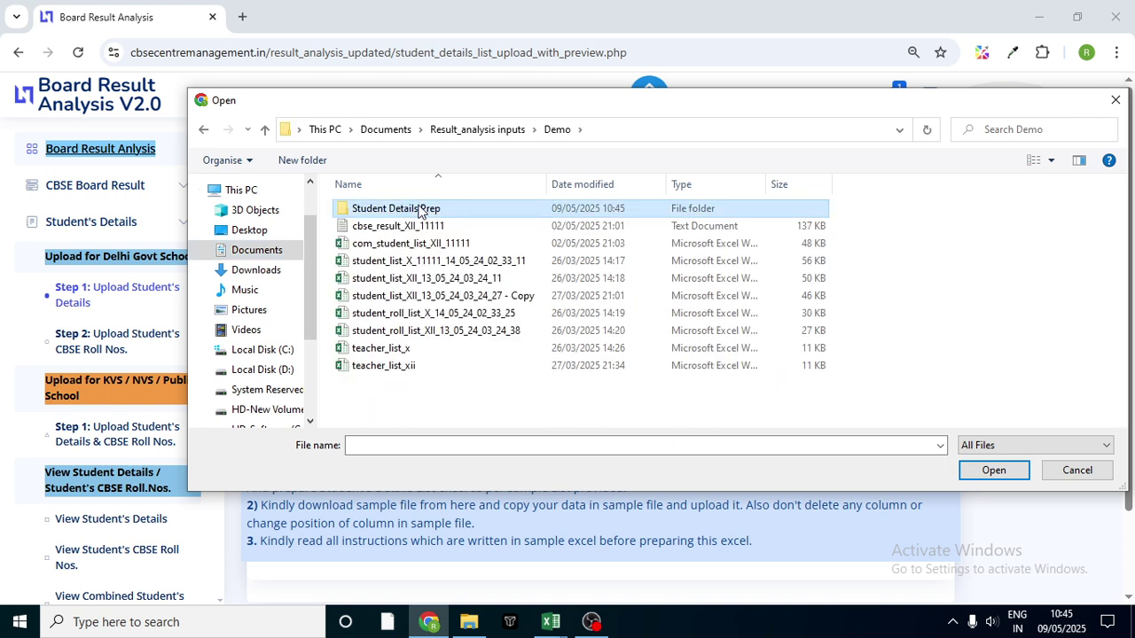
pyautogui.doubleClick(420, 211)
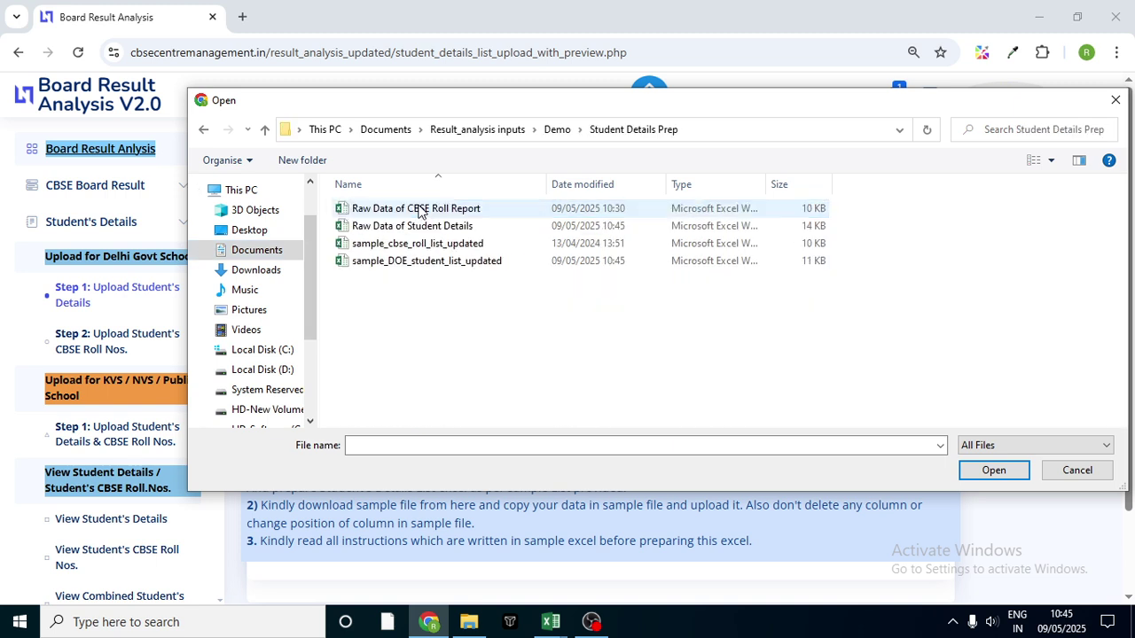
pyautogui.doubleClick(467, 262)
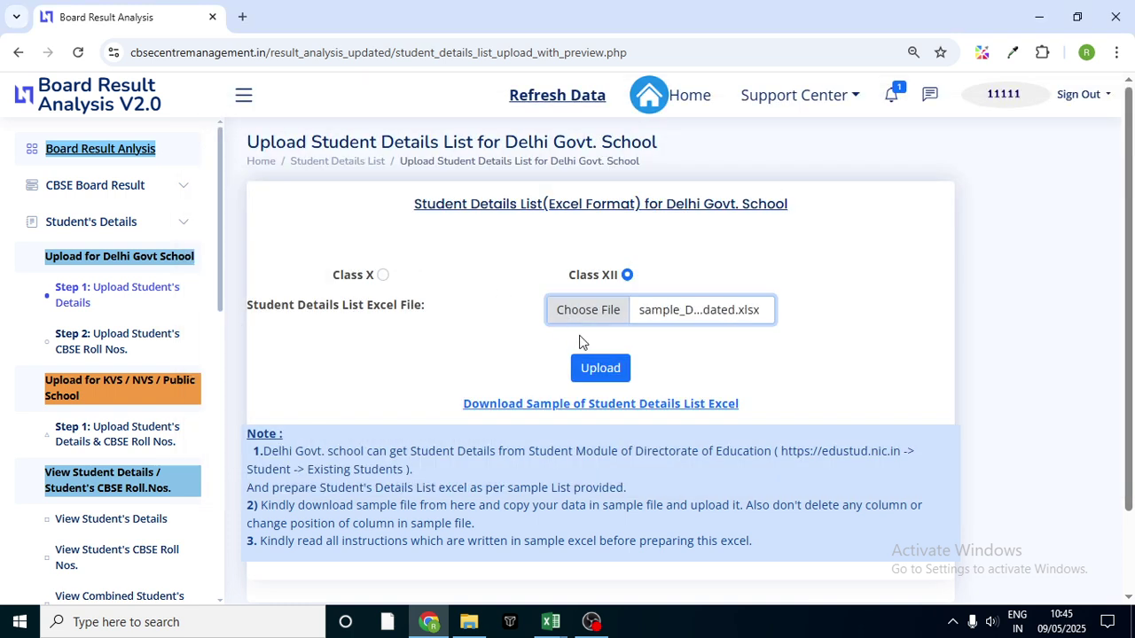
# Upload the chosen student details file and review the preview of its records.
pyautogui.click(591, 366)
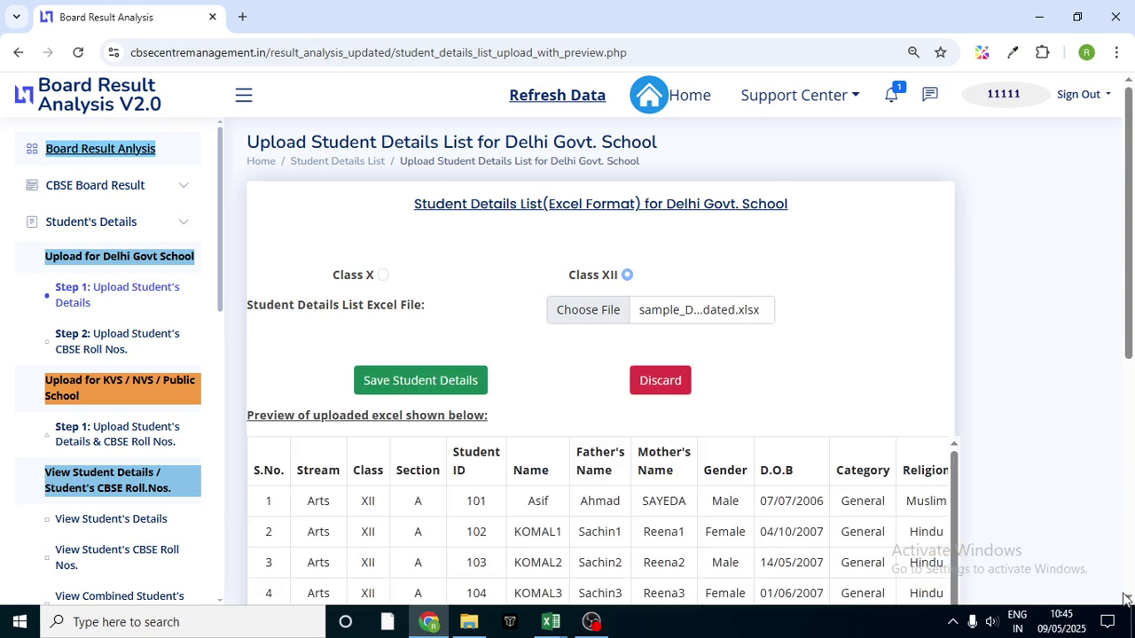
pyautogui.scroll(-2, 1130, 601)
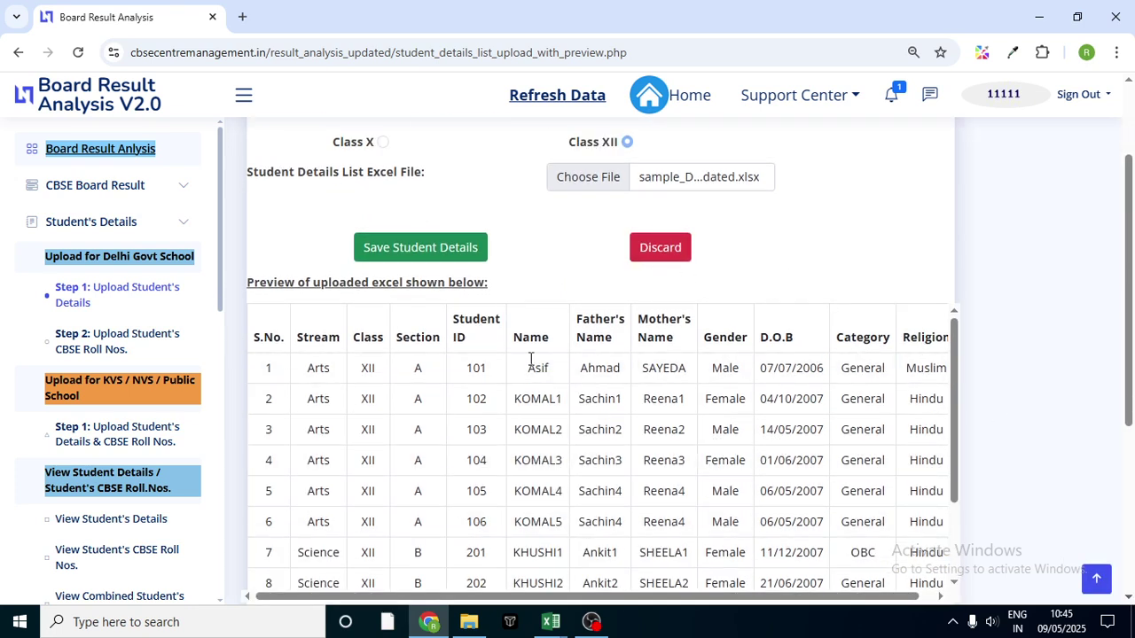
pyautogui.moveTo(1132, 307); pyautogui.dragTo(1132, 337)
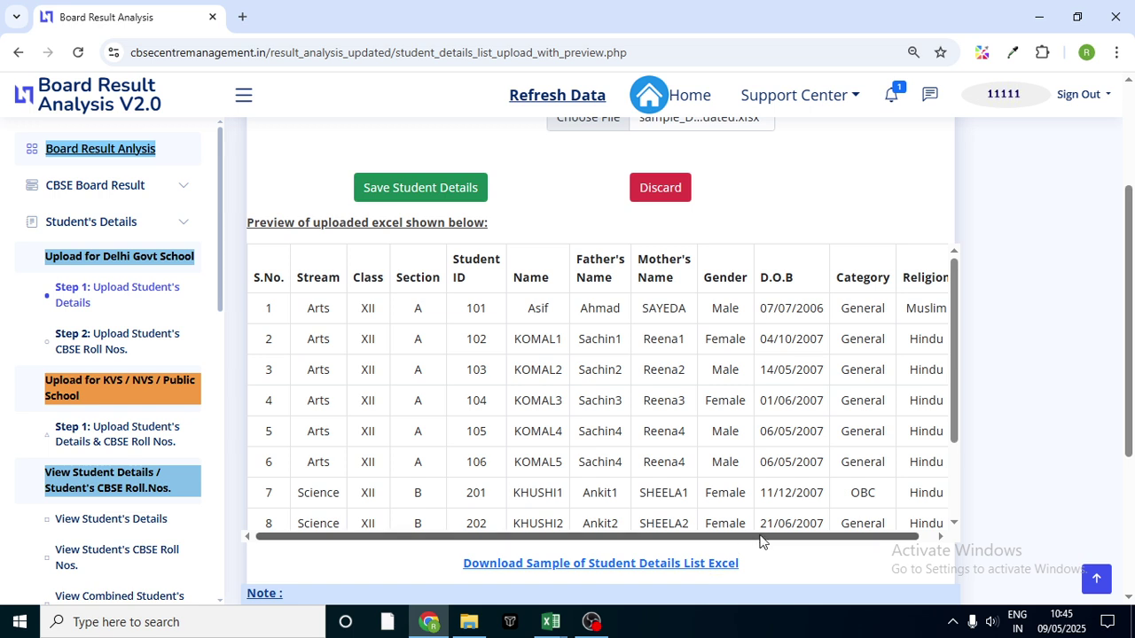
pyautogui.moveTo(760, 537); pyautogui.dragTo(705, 545)
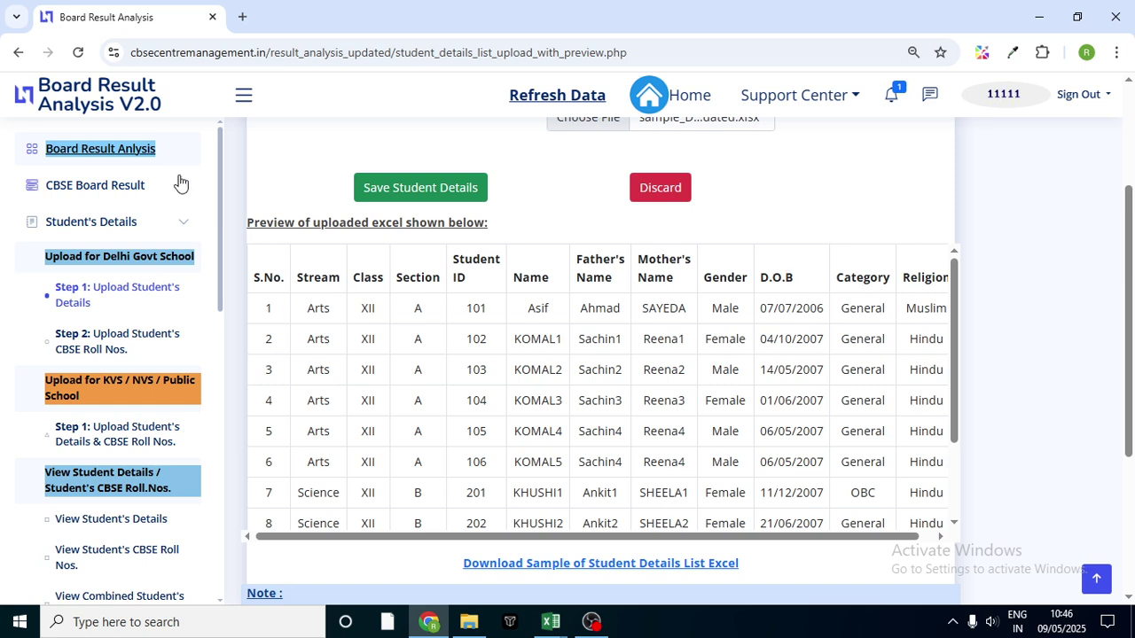
# Look over the site's sections and open Step 2 for uploading students' CBSE roll numbers for Delhi Govt School.
pyautogui.moveTo(220, 215); pyautogui.dragTo(222, 394)
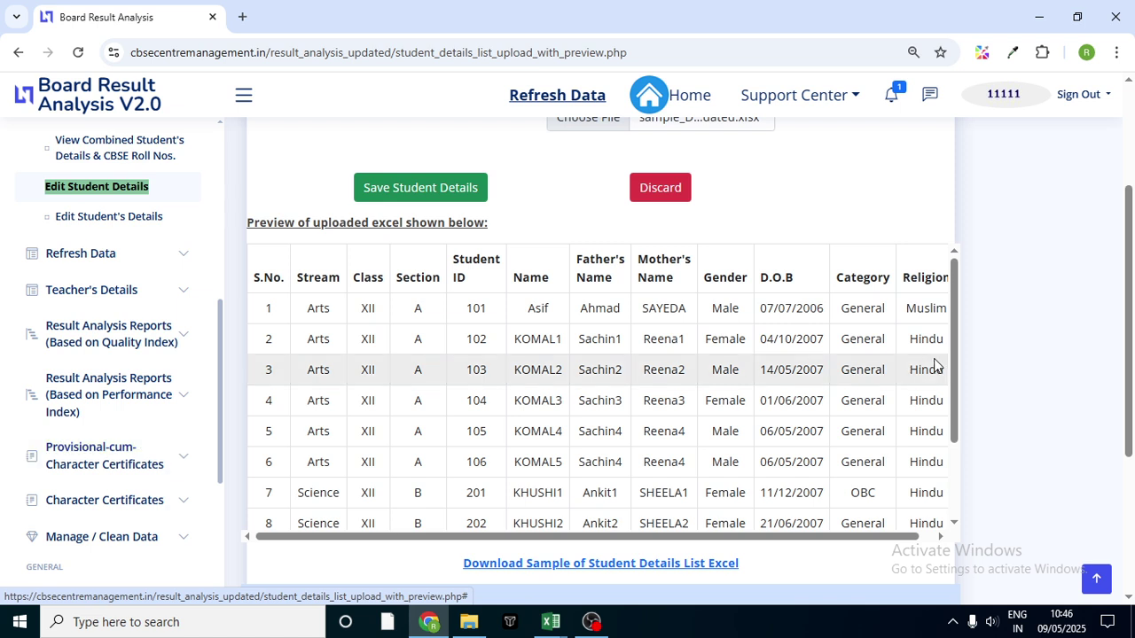
pyautogui.moveTo(1133, 355); pyautogui.dragTo(1133, 263)
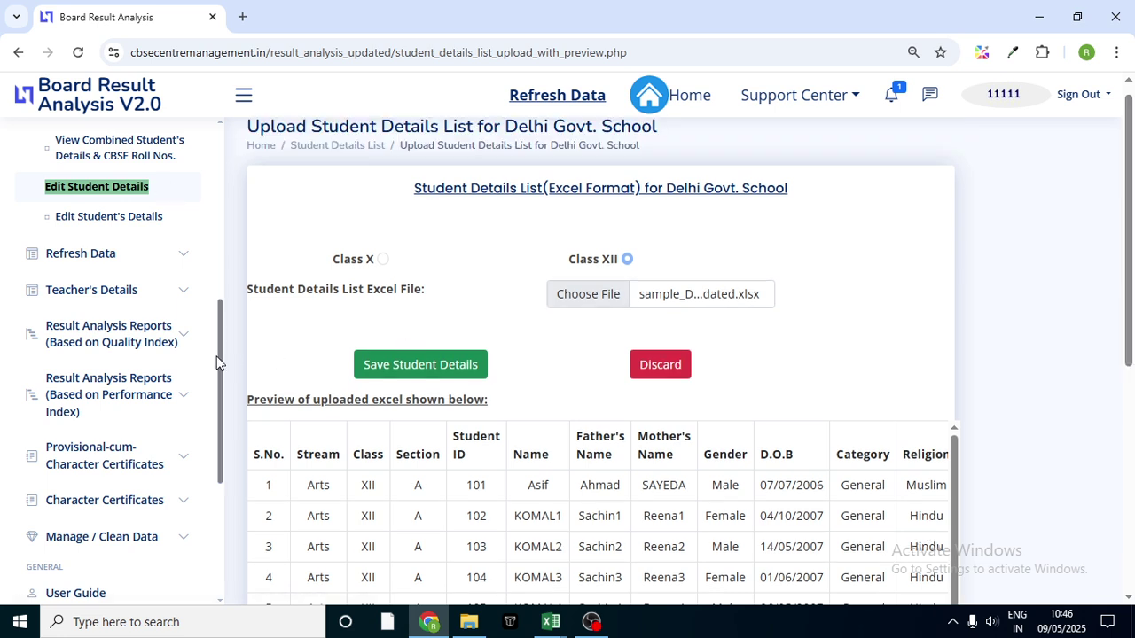
pyautogui.moveTo(220, 359); pyautogui.dragTo(226, 304)
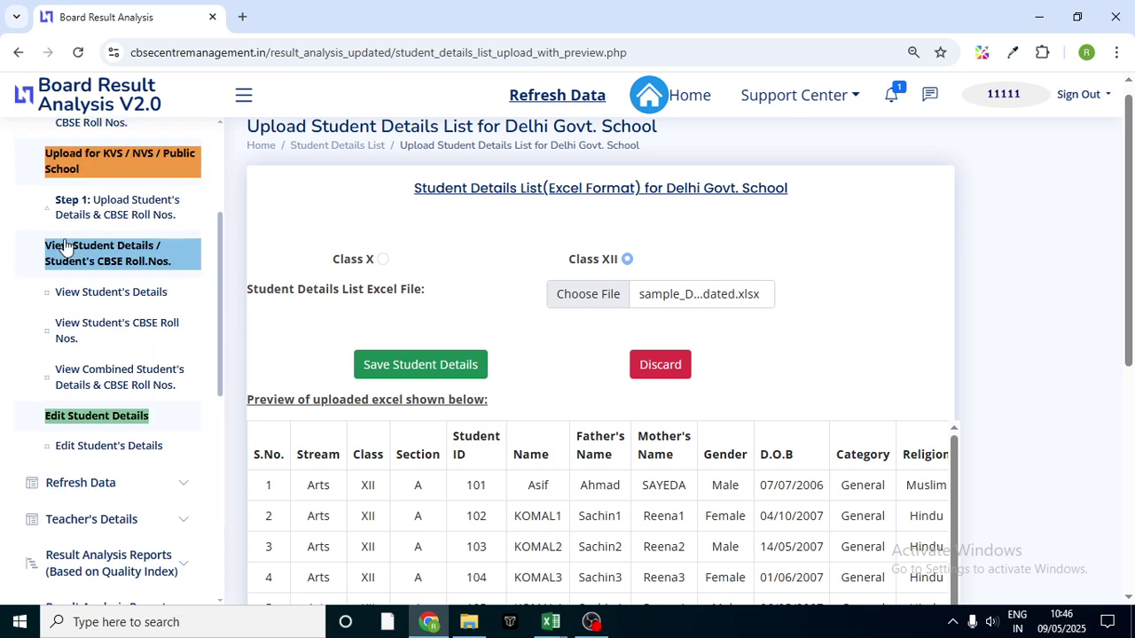
pyautogui.scroll(2, 222, 248)
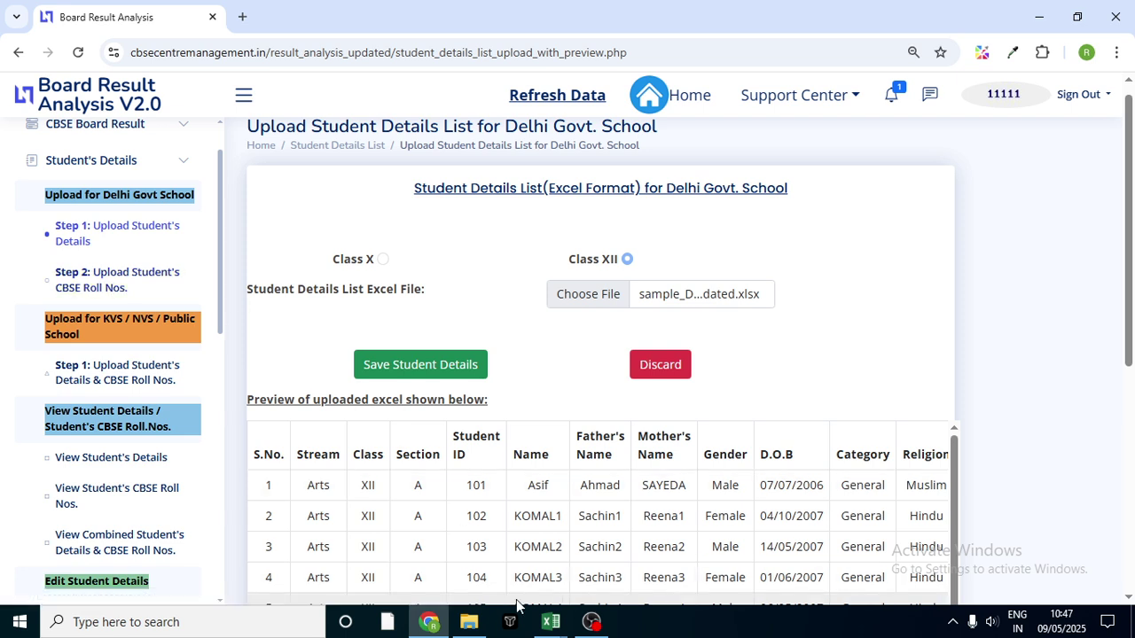
pyautogui.click(114, 287)
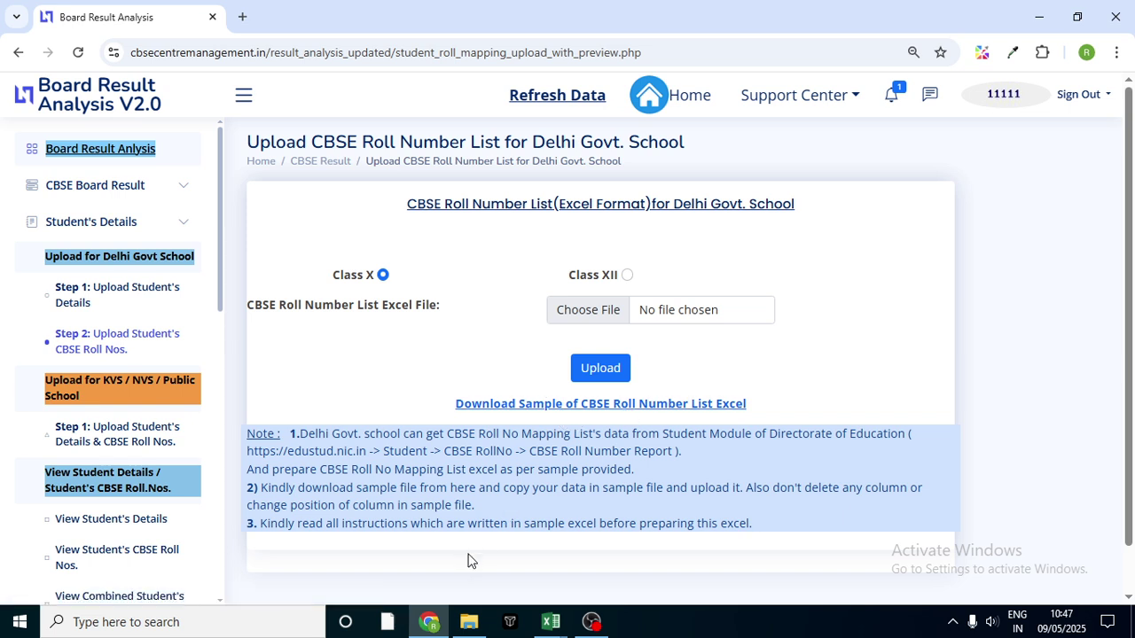
# Open sample_cbse_roll_list_updated from the Student Details Prep folder, read its instructions and minimize the workbook.
pyautogui.click(470, 625)
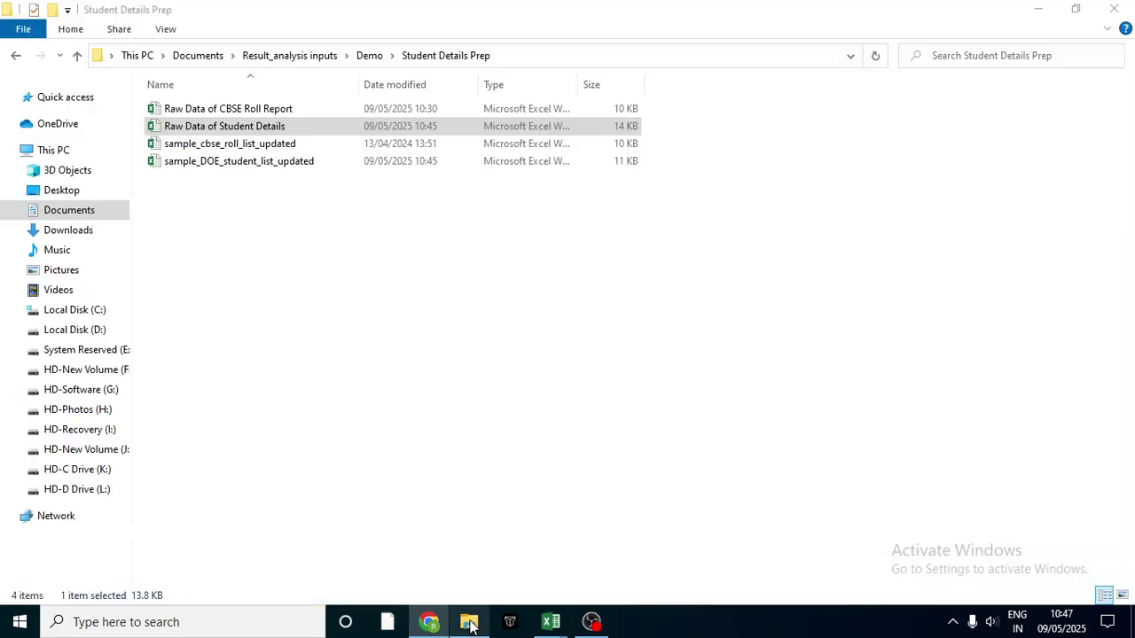
pyautogui.doubleClick(238, 147)
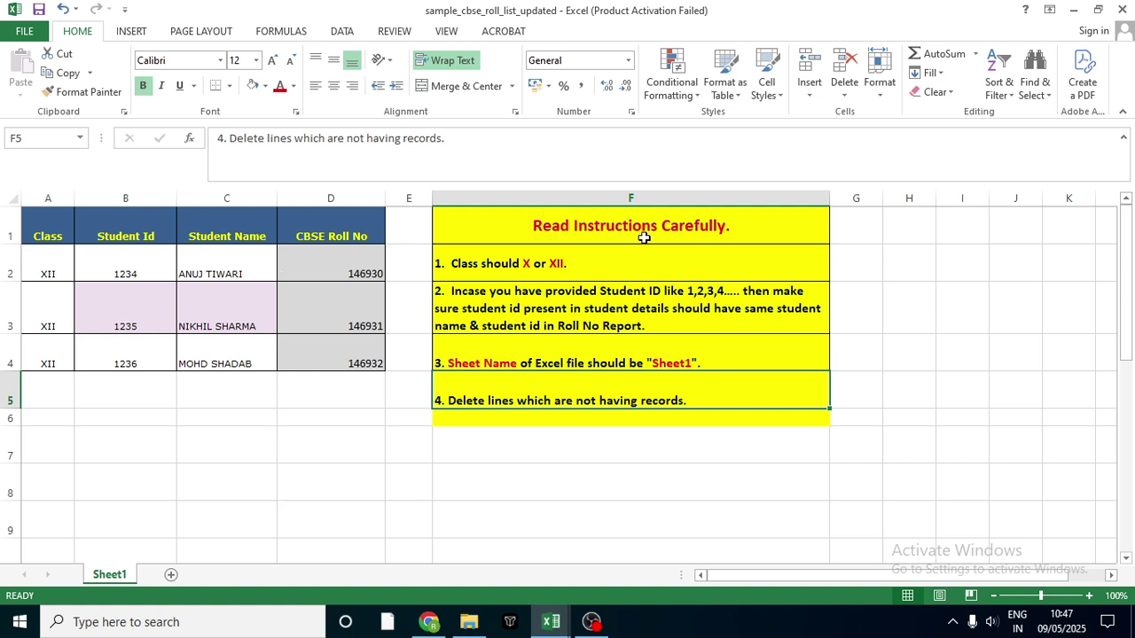
pyautogui.click(1074, 11)
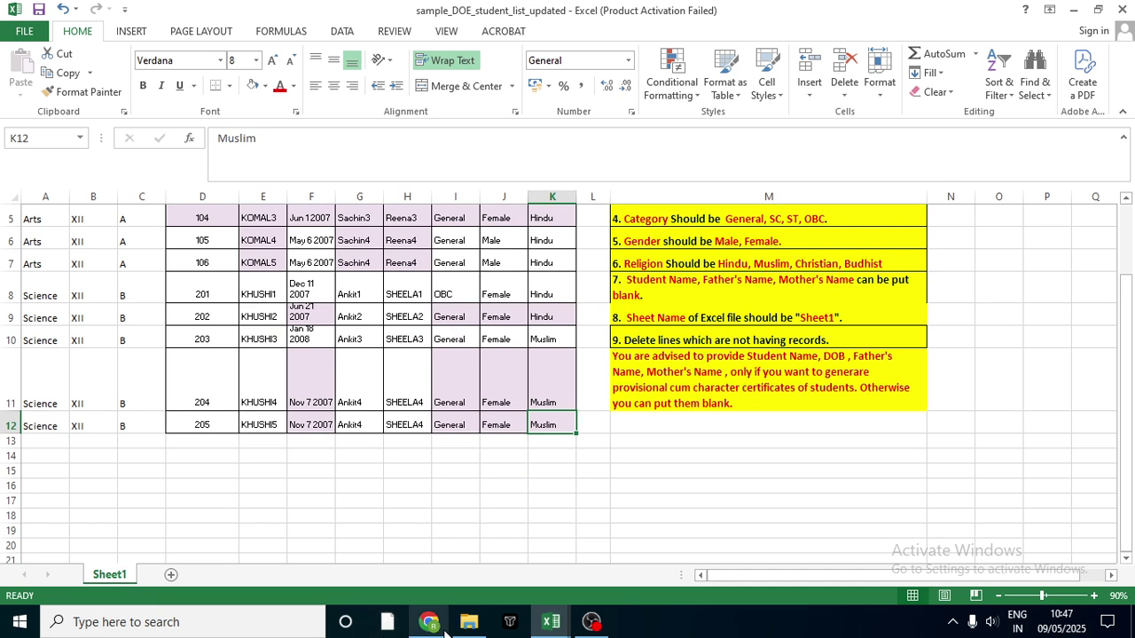
# Open the Raw Data of CBSE Roll Report workbook from the Student Details Prep folder.
pyautogui.click(550, 622)
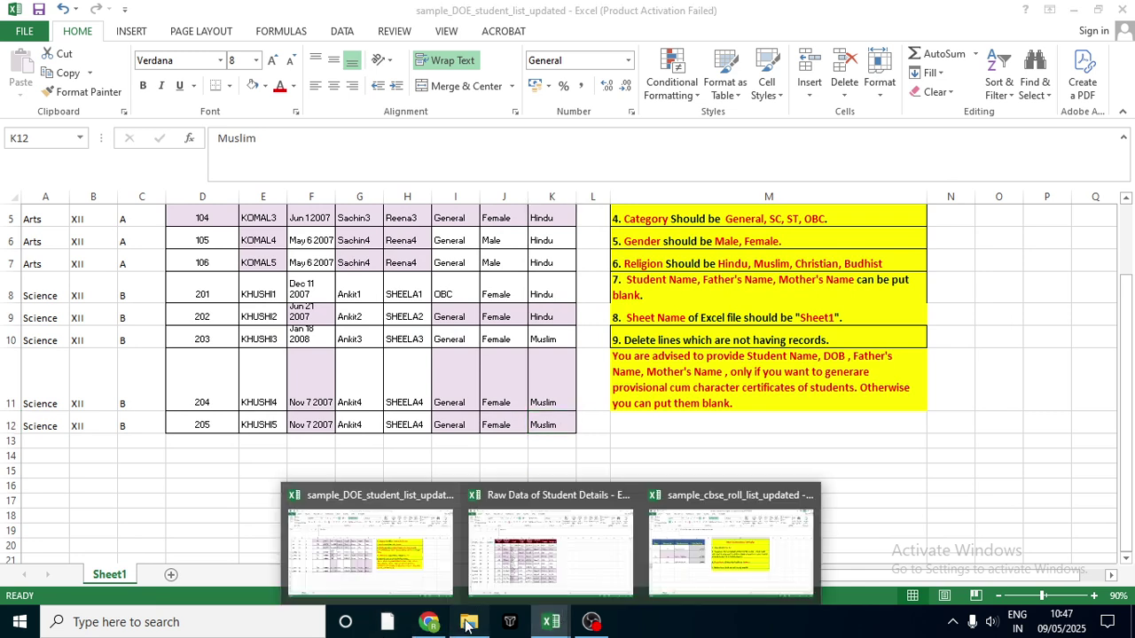
pyautogui.click(468, 623)
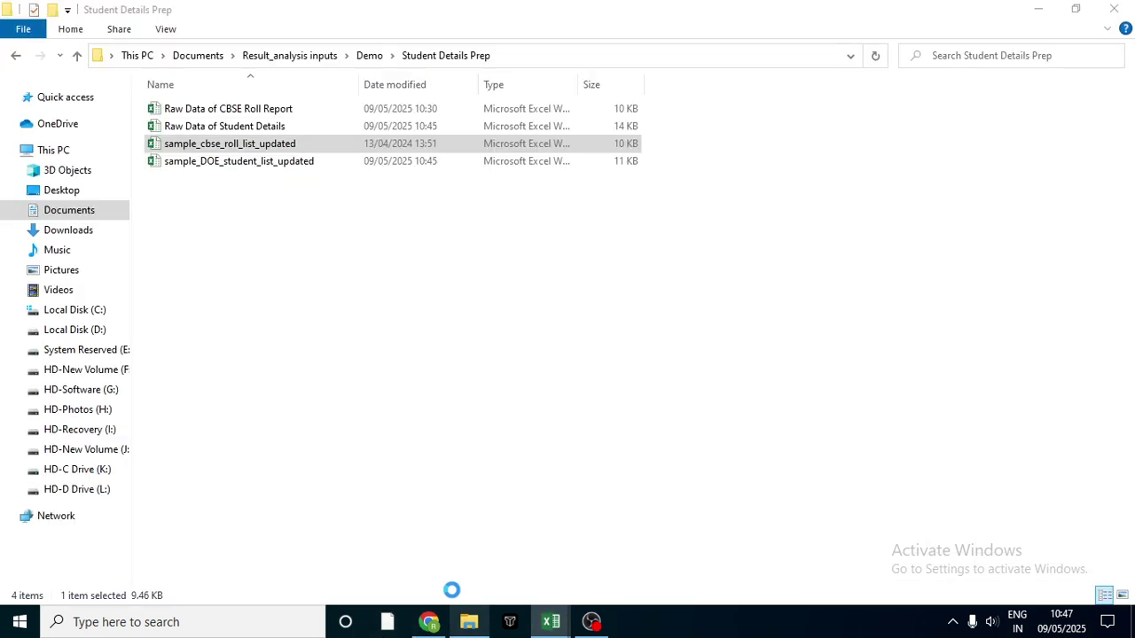
pyautogui.click(286, 111)
pyautogui.hotkey('alt', 'Tab')
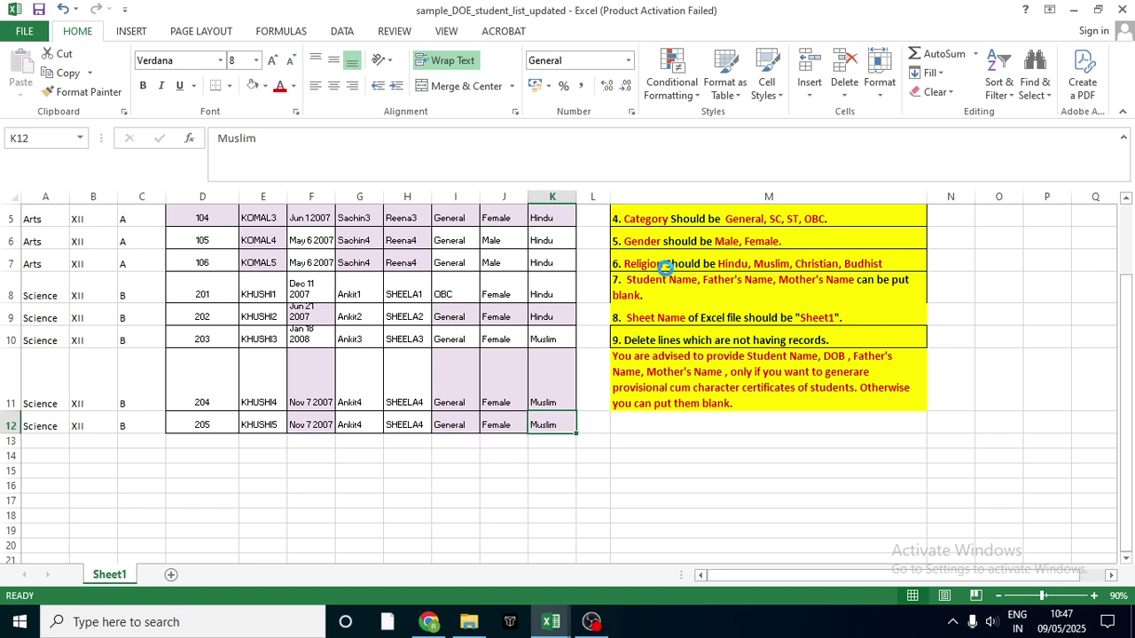
pyautogui.moveTo(572, 606)
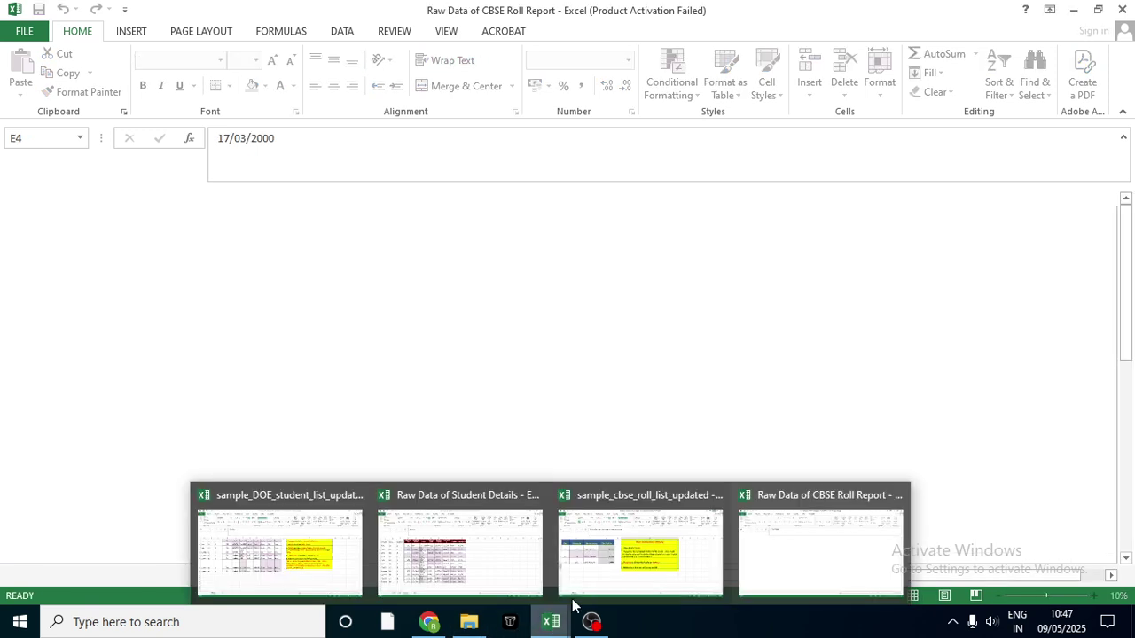
# Switch to sample_cbse_roll_list_updated and review its Class, Student Id, Student Name and CBSE Roll No column headers.
pyautogui.click(641, 545)
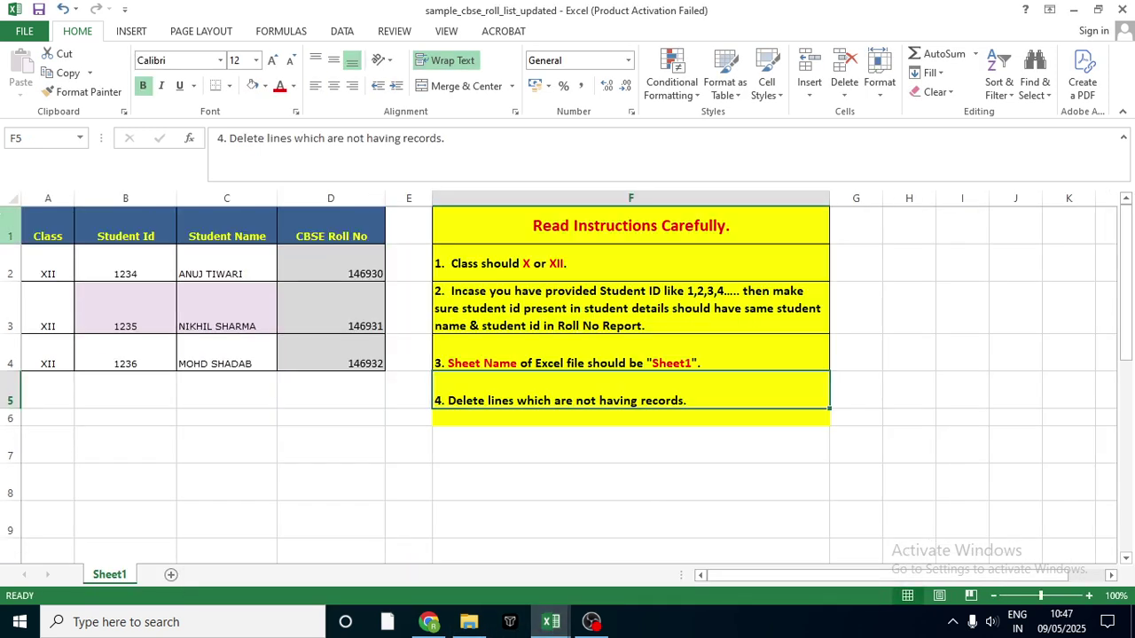
pyautogui.click(32, 225)
pyautogui.click(95, 223)
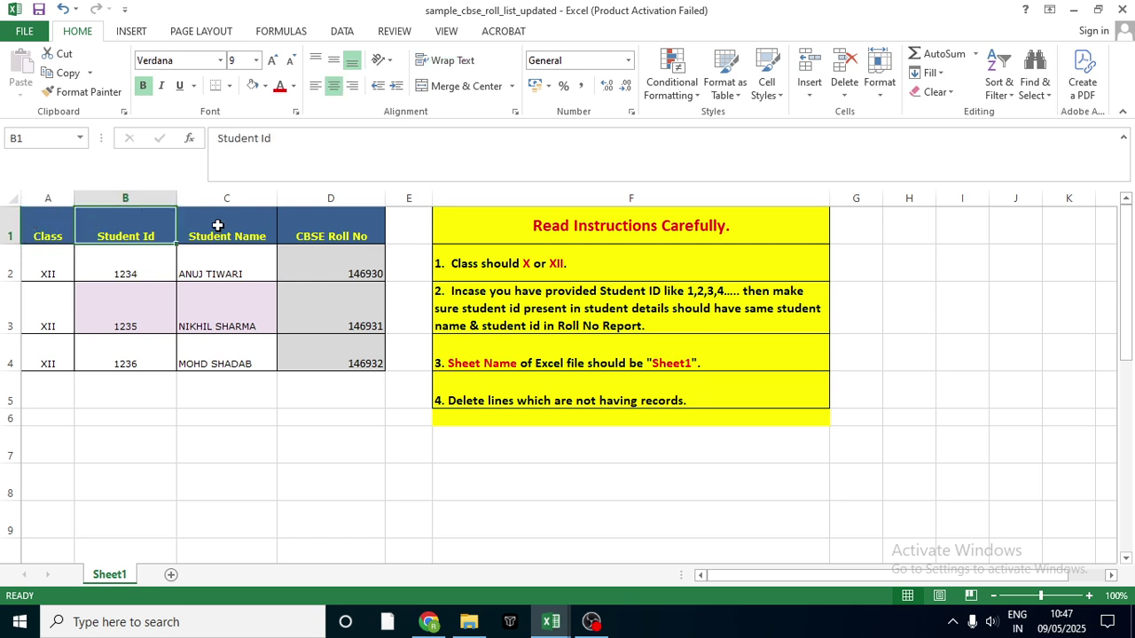
pyautogui.click(217, 226)
pyautogui.click(324, 225)
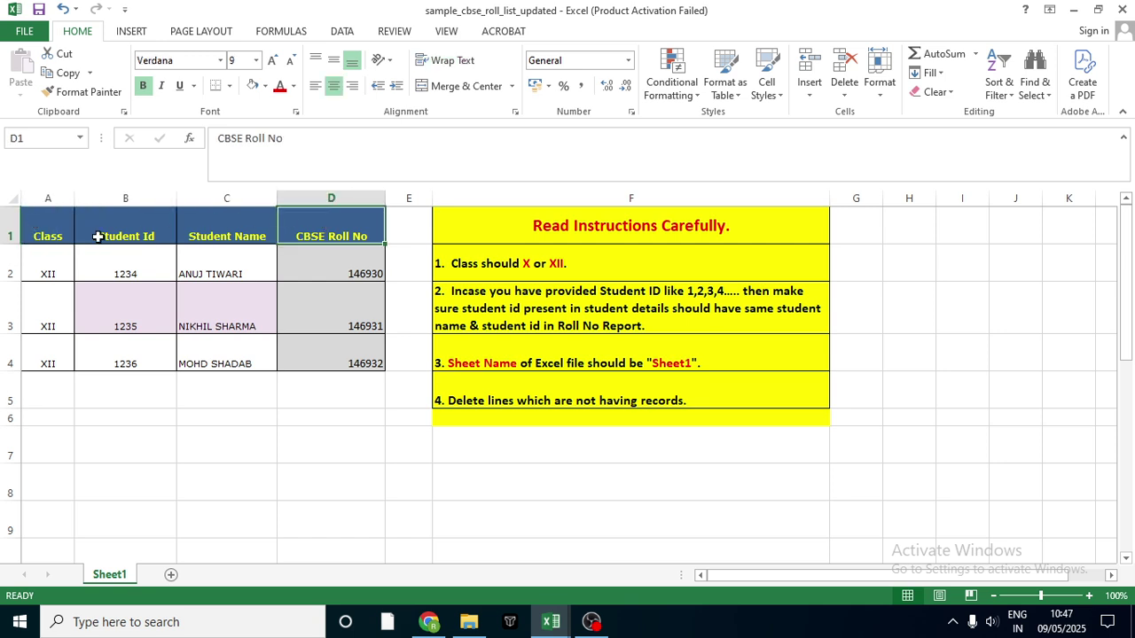
# Go through the four required column headers of the sample roll list once more, from Class to CBSE Roll No.
pyautogui.click(34, 235)
pyautogui.click(118, 229)
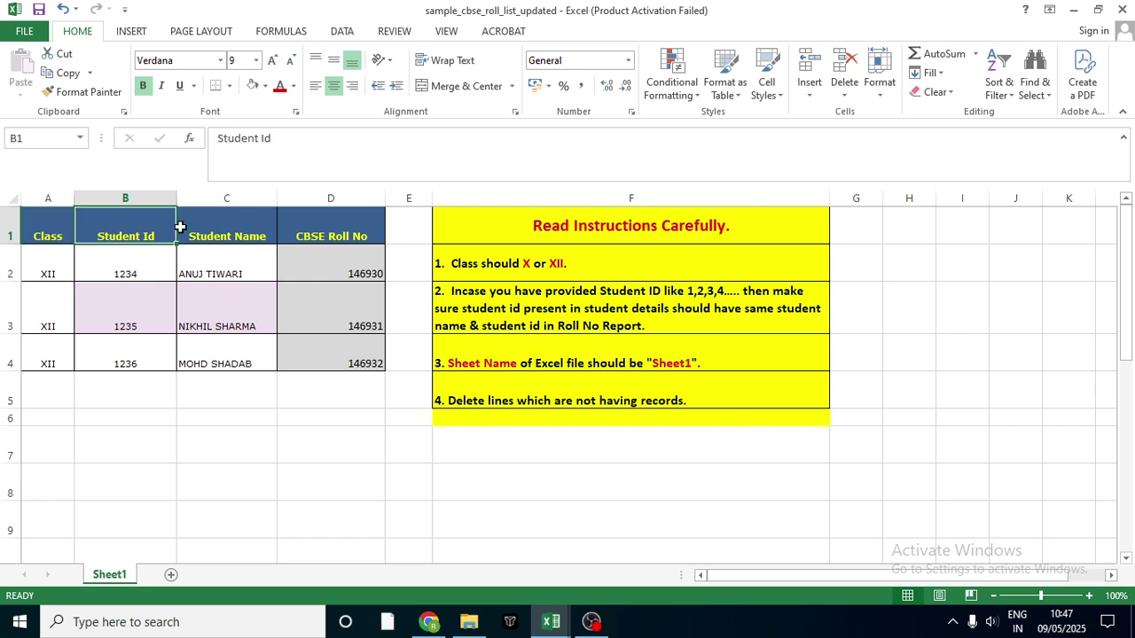
pyautogui.click(236, 225)
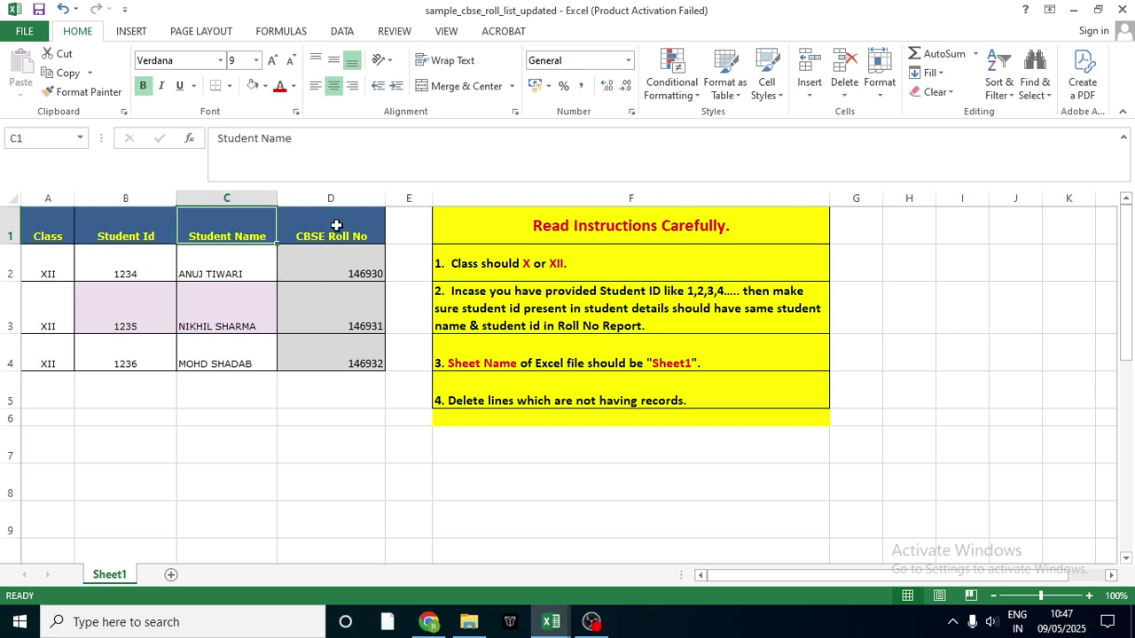
pyautogui.click(337, 225)
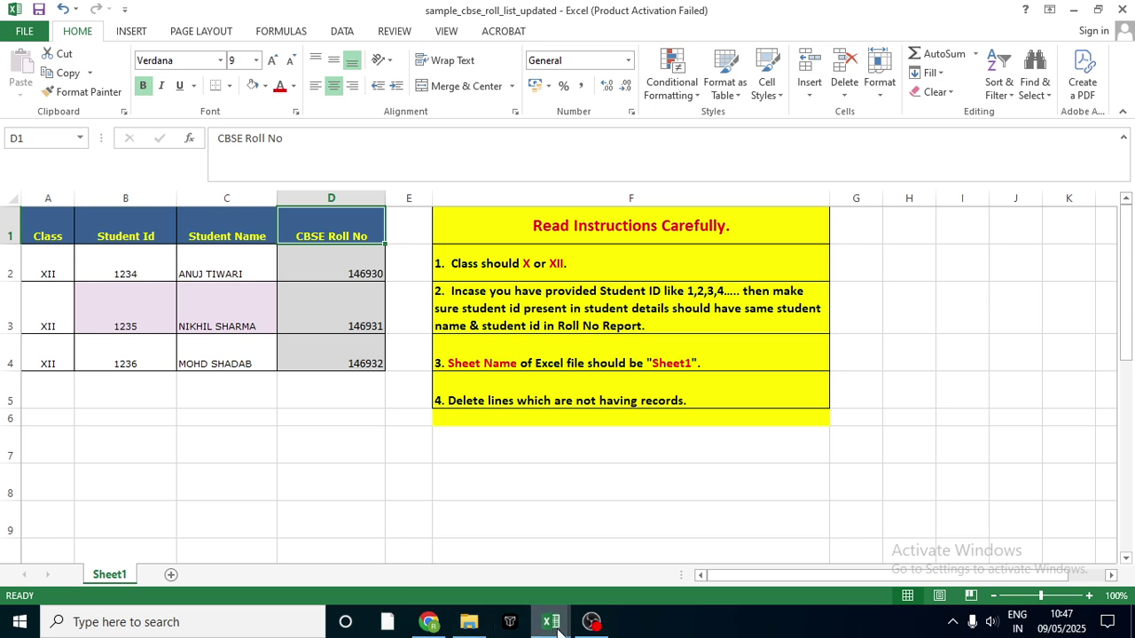
# Bring up the Raw Data of CBSE Roll Report workbook and review its Student Id, Student Name, Section, DoB and CBSE Roll No columns.
pyautogui.click(469, 622)
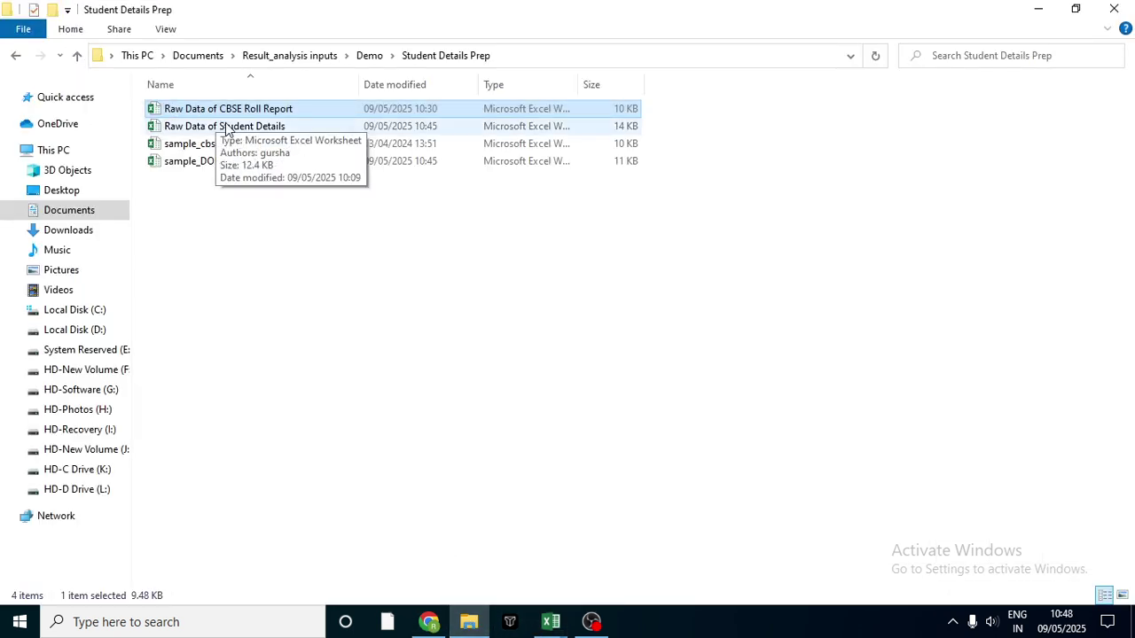
pyautogui.doubleClick(252, 113)
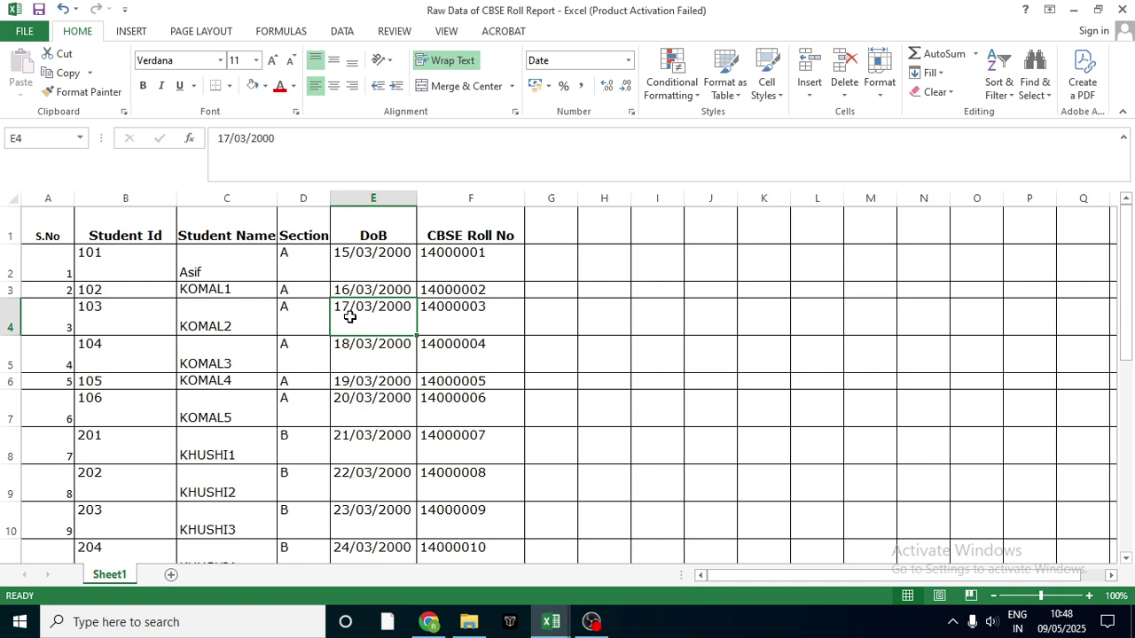
pyautogui.click(125, 197)
pyautogui.click(217, 197)
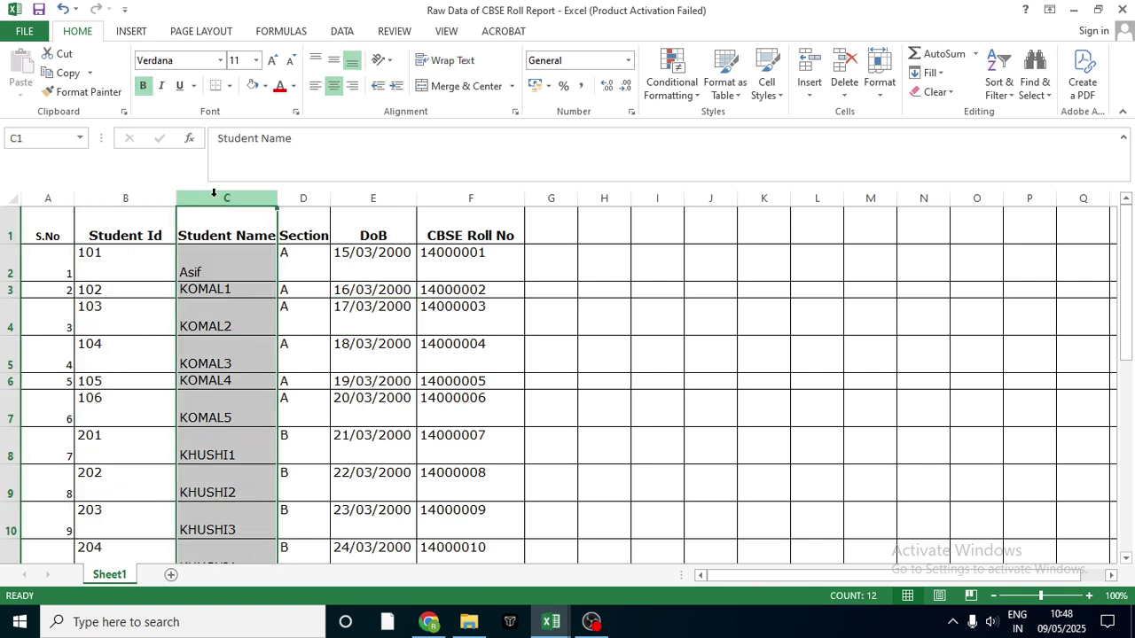
pyautogui.click(306, 197)
pyautogui.click(379, 197)
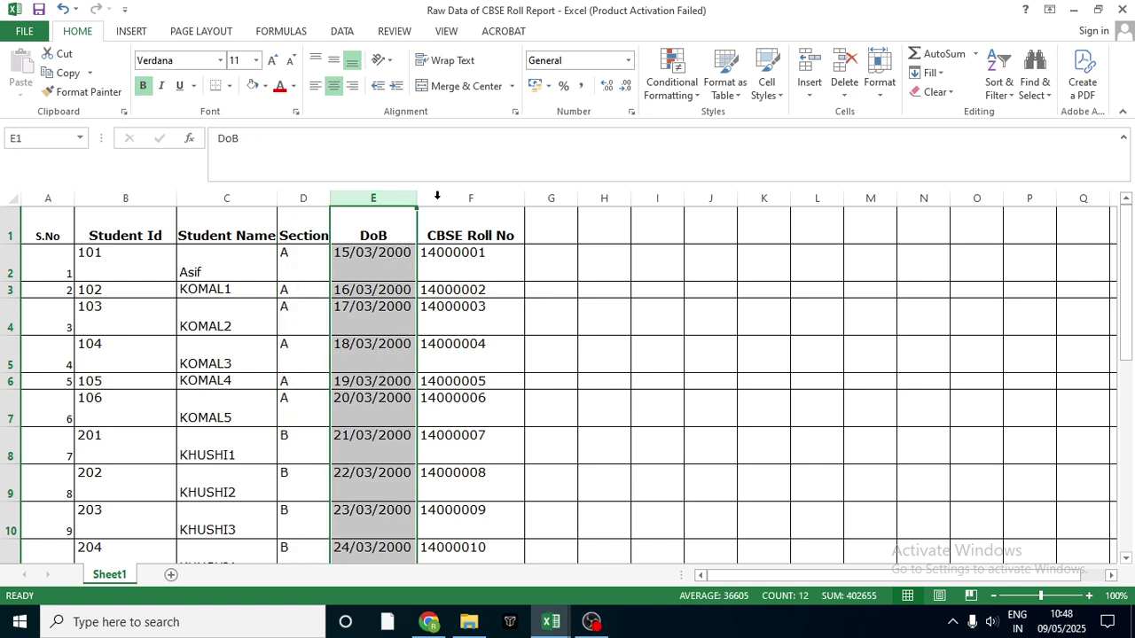
pyautogui.click(469, 197)
# Compare the raw columns with those in sample_cbse_roll_list_updated and return to the Raw Data of CBSE Roll Report workbook.
pyautogui.click(563, 633)
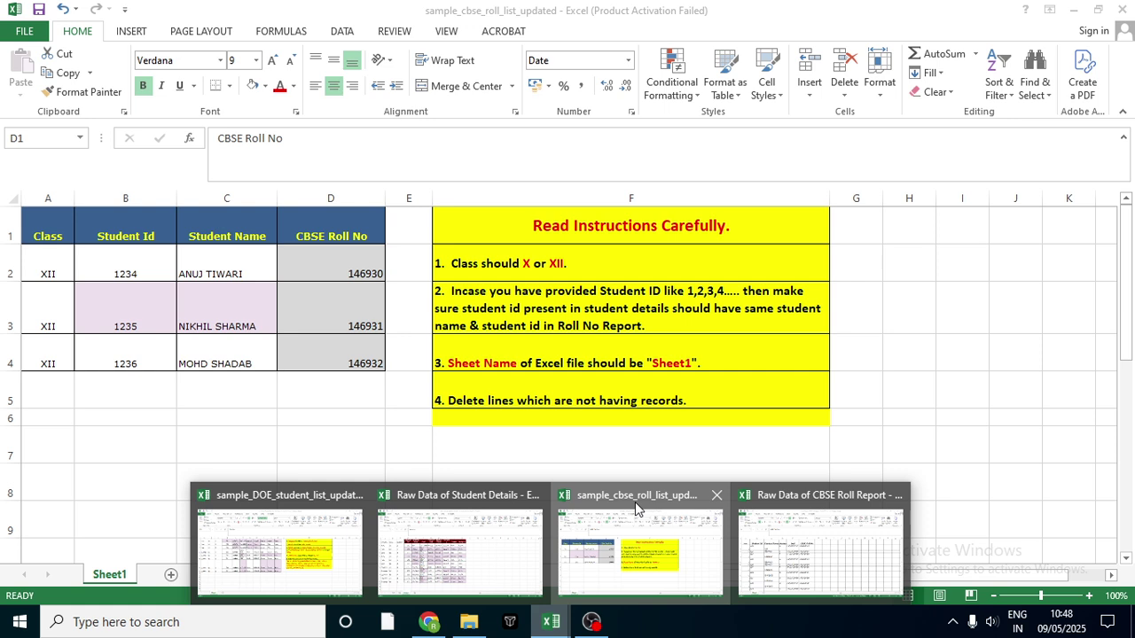
pyautogui.click(635, 502)
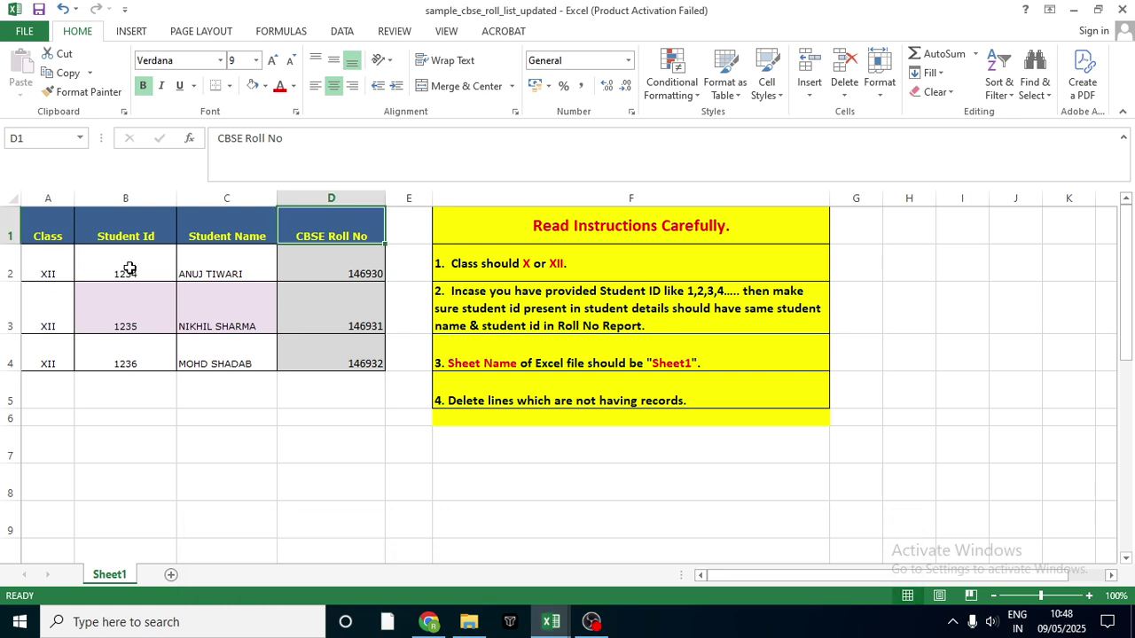
pyautogui.click(568, 633)
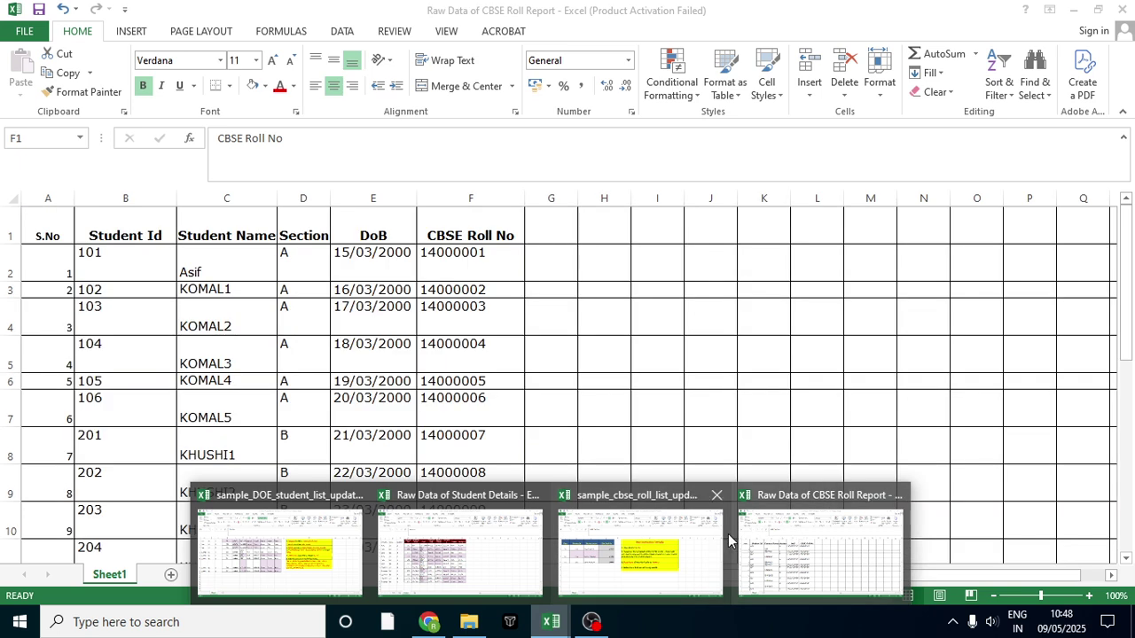
pyautogui.click(791, 531)
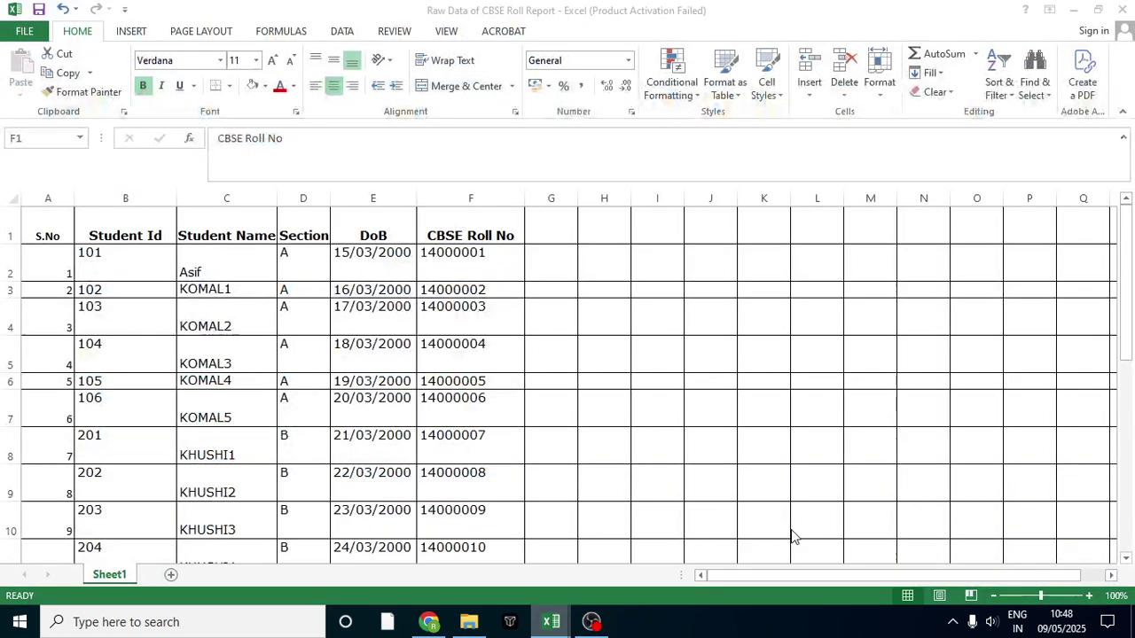
# Delete the Section and DoB columns from the Raw Data of CBSE Roll Report sheet.
pyautogui.click(232, 196)
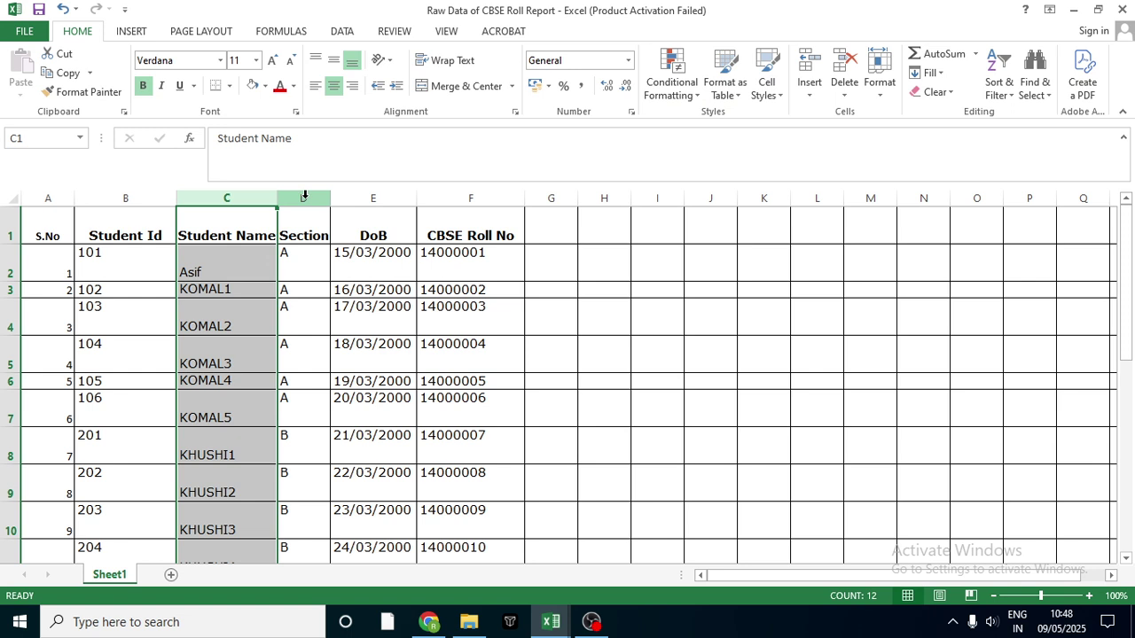
pyautogui.click(304, 197)
pyautogui.rightClick(304, 196)
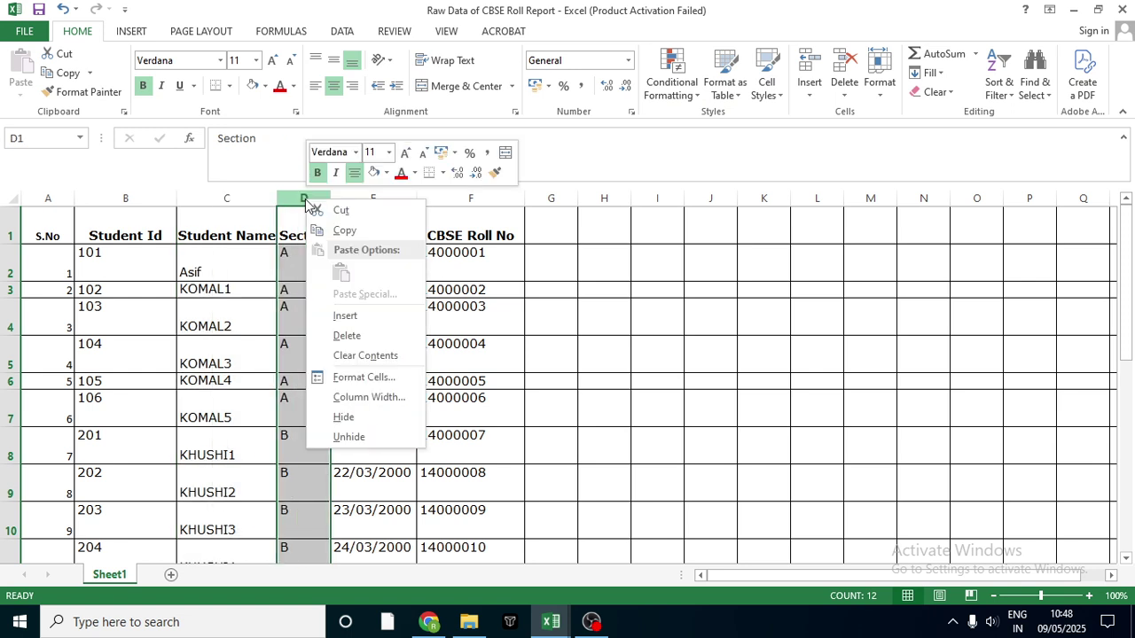
pyautogui.click(345, 337)
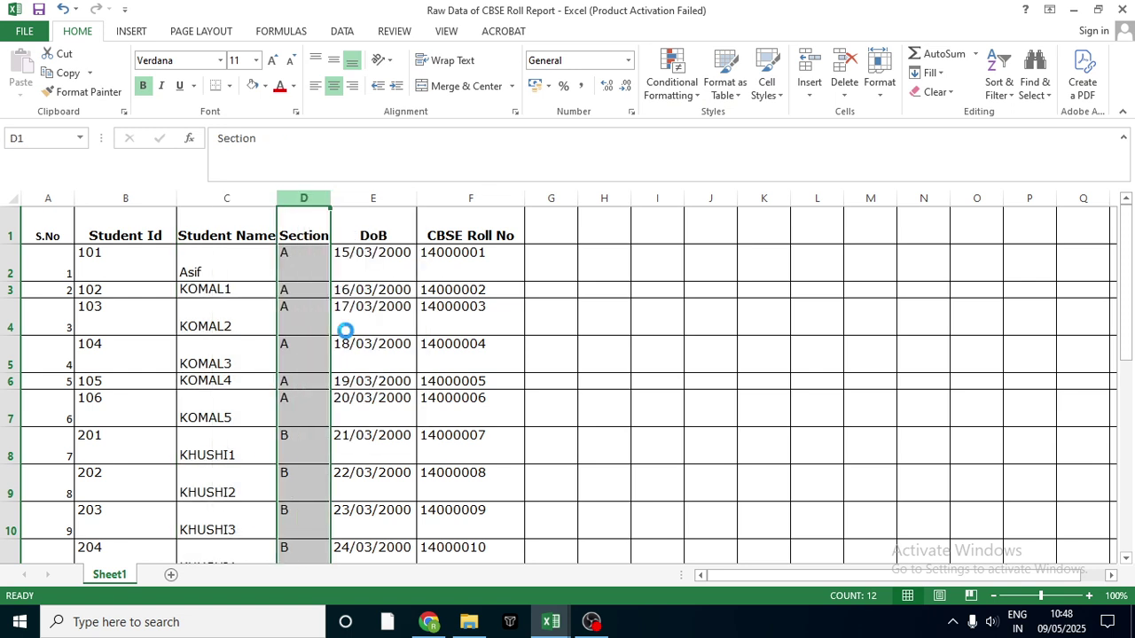
pyautogui.rightClick(333, 201)
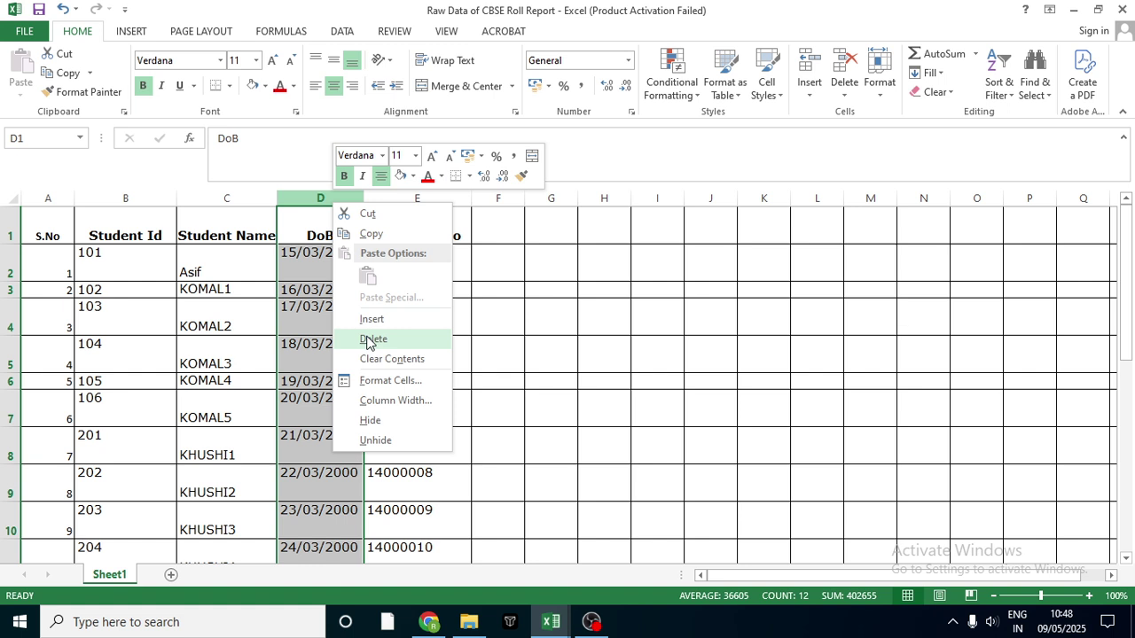
pyautogui.click(367, 335)
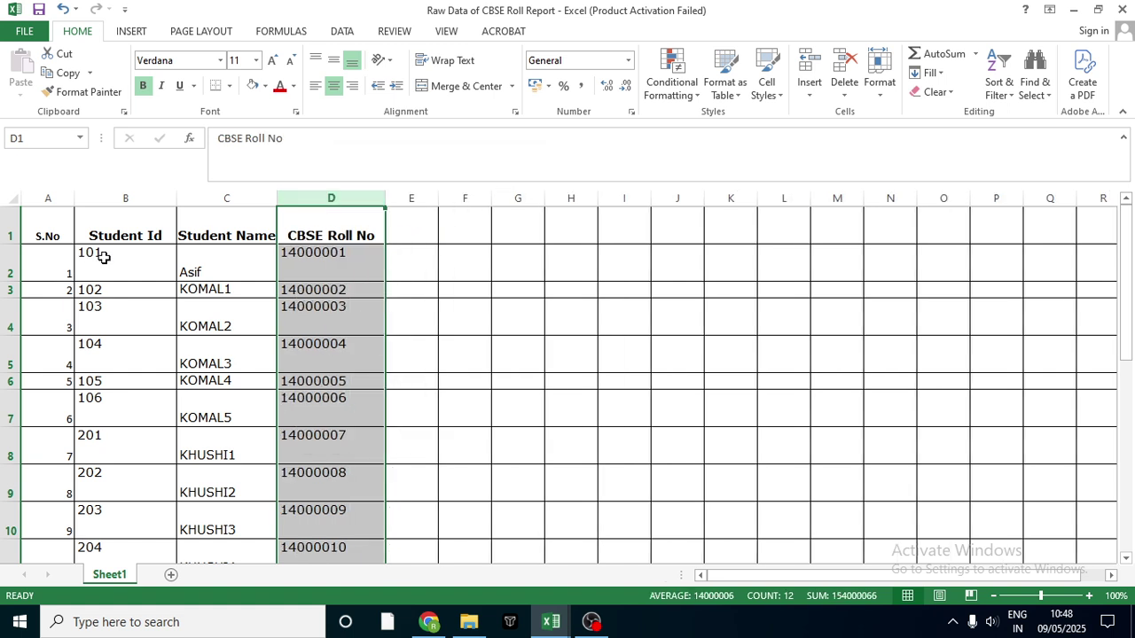
# Copy the Student Id, Student Name and CBSE Roll No records in B2:D12 of the raw data sheet.
pyautogui.click(104, 256)
pyautogui.hotkey('shift', 'Right')
pyautogui.hotkey('shift', 'Right')
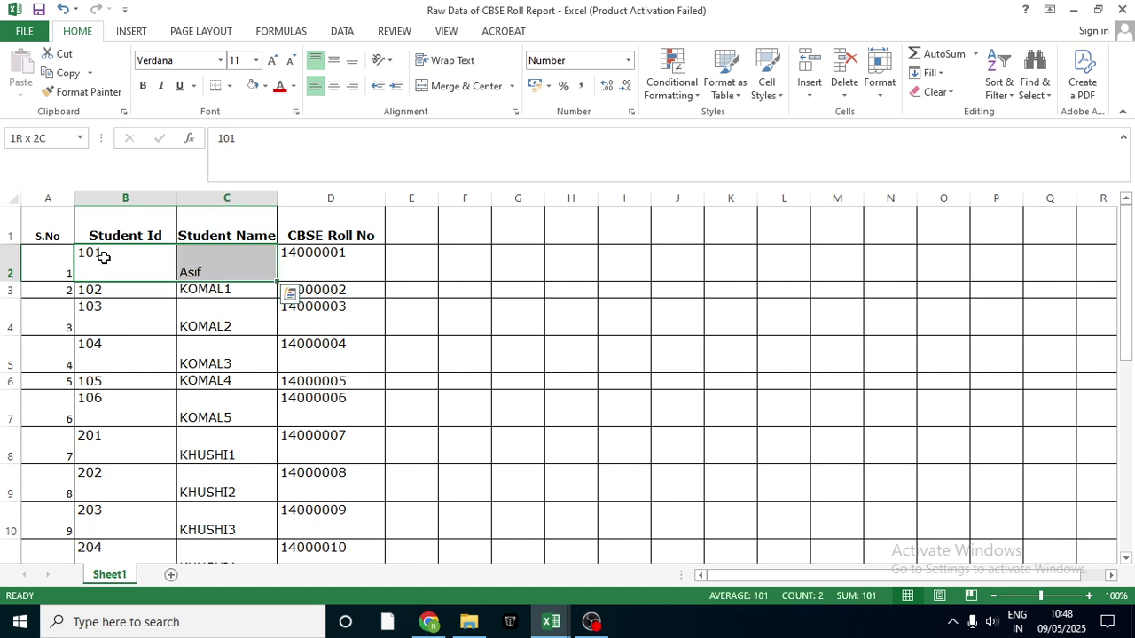
pyautogui.hotkey('shift', 'Down')
pyautogui.hotkey('shift', 'Down')
pyautogui.hotkey('shift', 'Down')
pyautogui.hotkey('shift', 'Down')
pyautogui.hotkey('shift', 'Down')
pyautogui.hotkey('shift', 'Down')
pyautogui.hotkey('shift', 'Down')
pyautogui.hotkey('shift', 'Down')
pyautogui.hotkey('shift', 'Down')
pyautogui.hotkey('shift', 'Down')
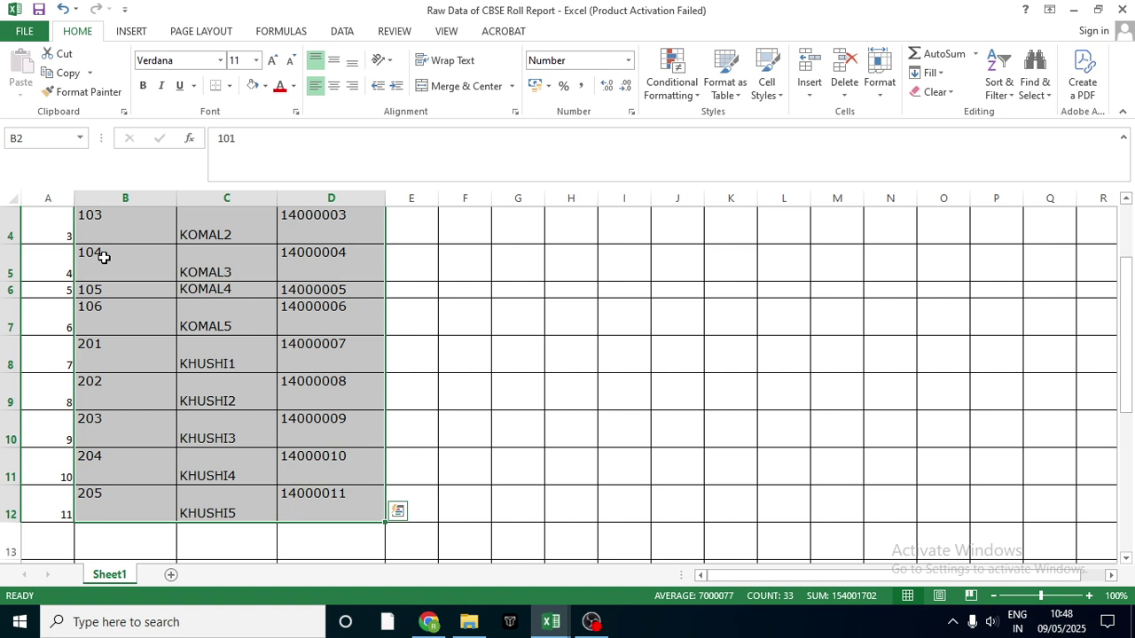
pyautogui.hotkey('ctrl', 'c')
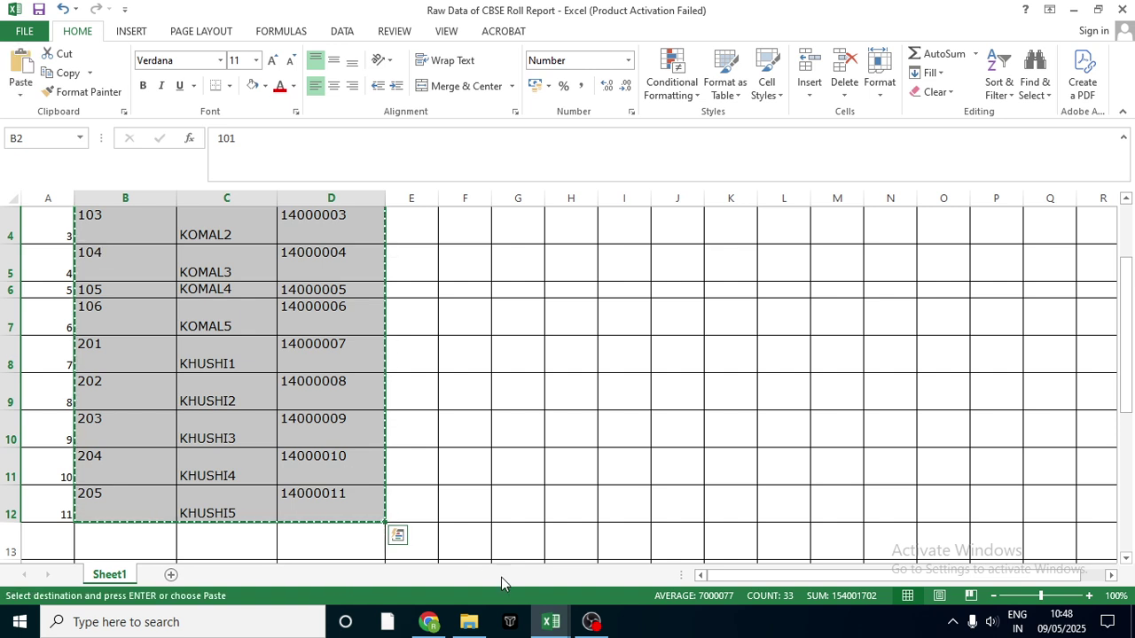
# Paste the copied records into sample_cbse_roll_list_updated starting at cell B2, replacing the sample entries.
pyautogui.click(549, 624)
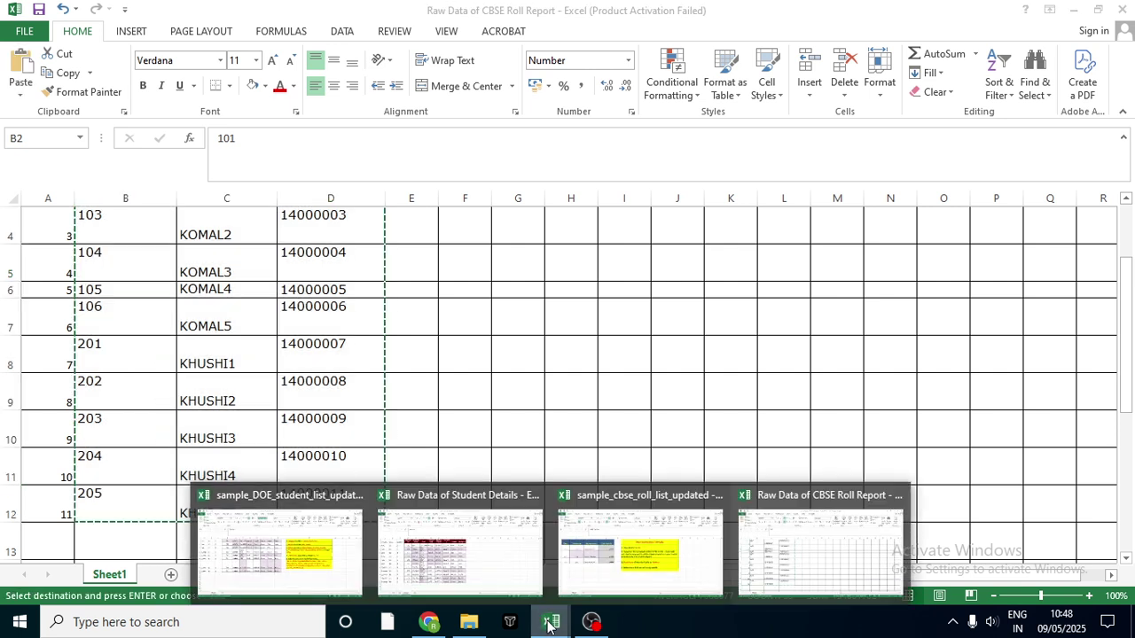
pyautogui.click(603, 537)
pyautogui.click(122, 274)
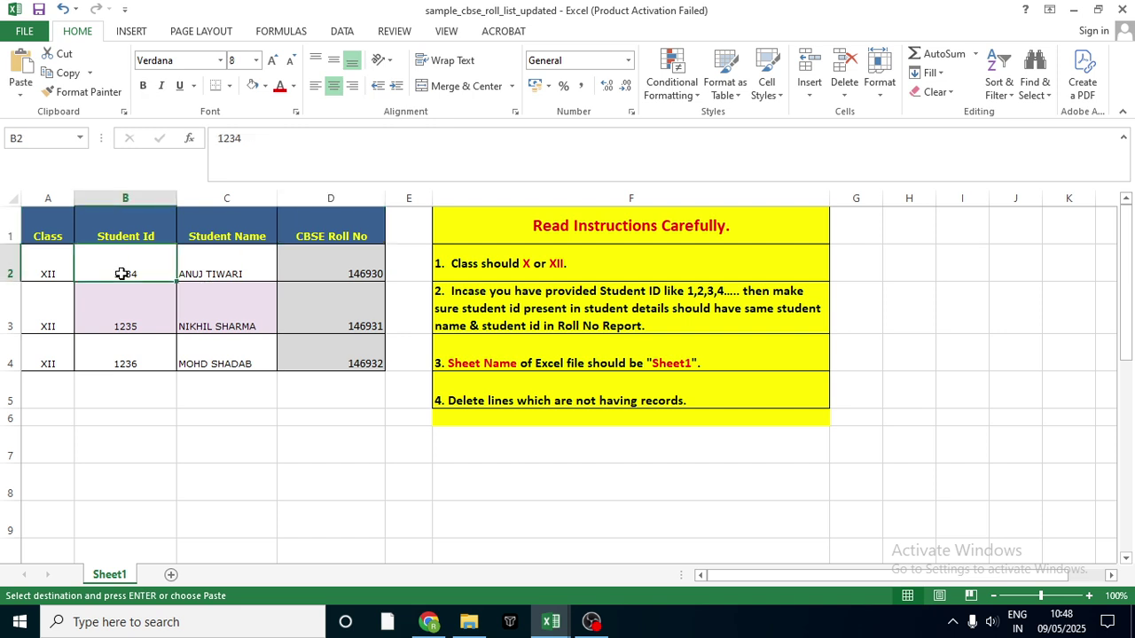
pyautogui.hotkey('ctrl', 'v')
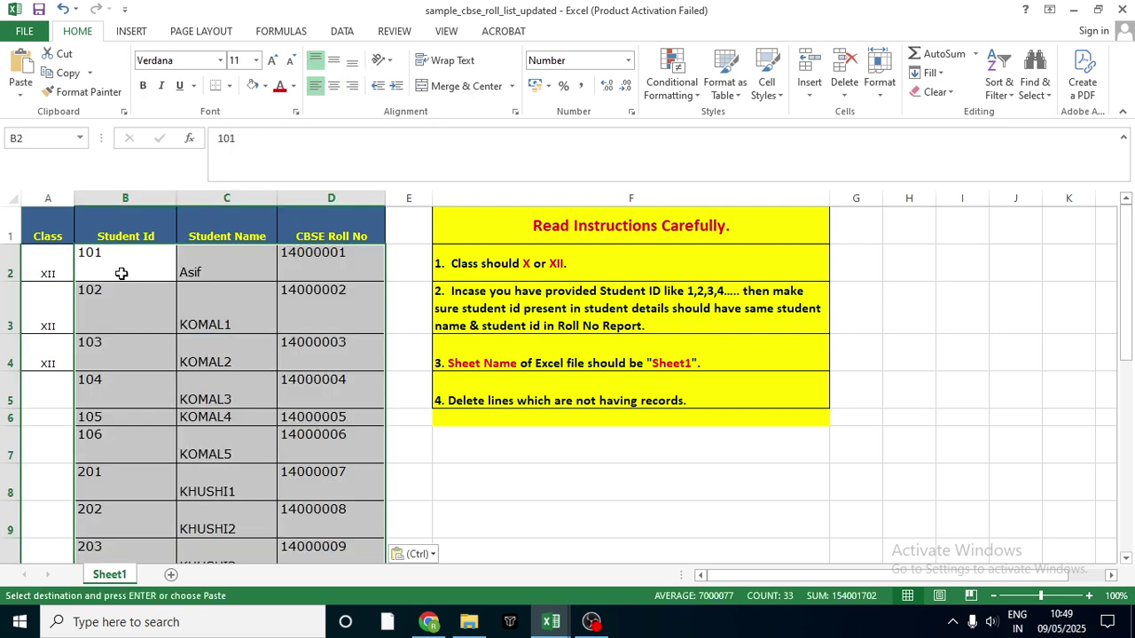
# Enter XII as the class in A2 and fill it down the Class column to A12.
pyautogui.click(41, 265)
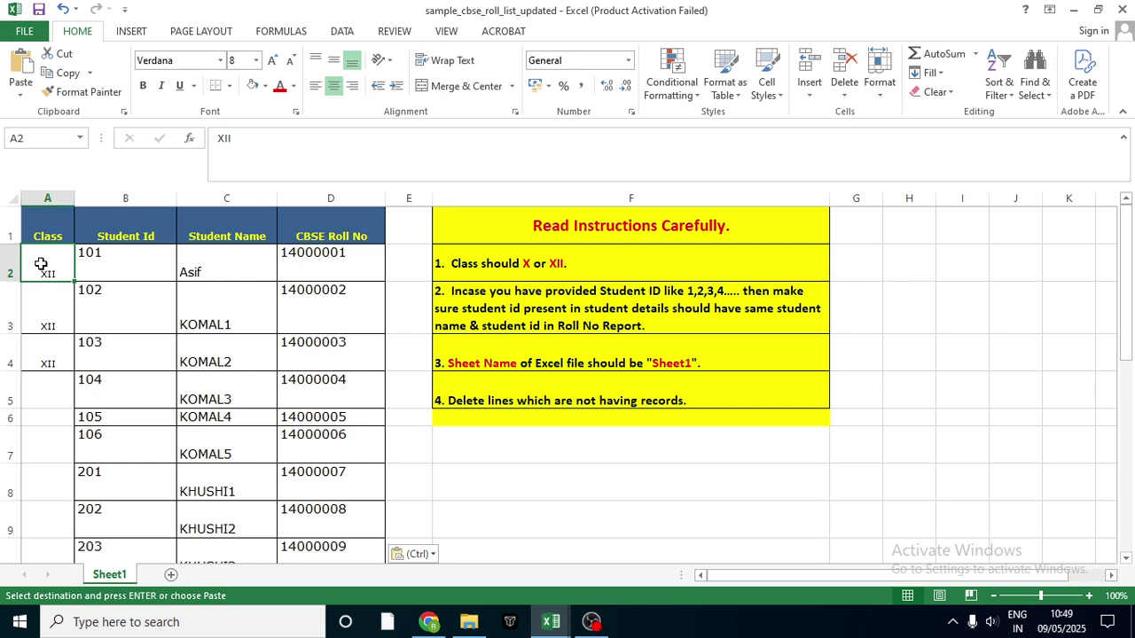
pyautogui.write('XII')
pyautogui.press('Return')
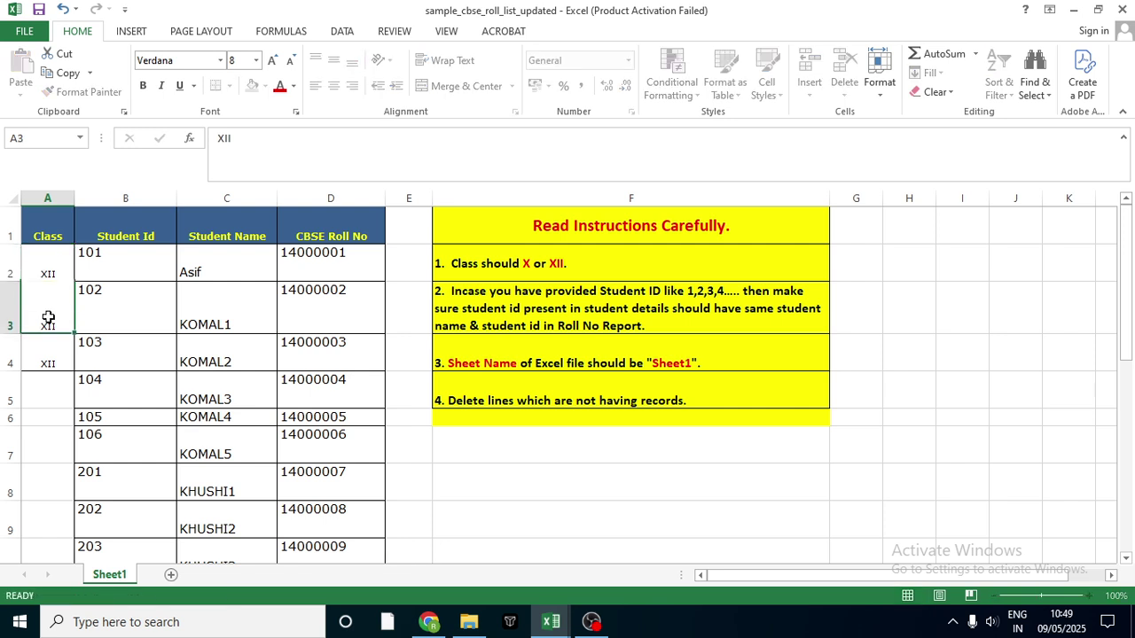
pyautogui.click(58, 262)
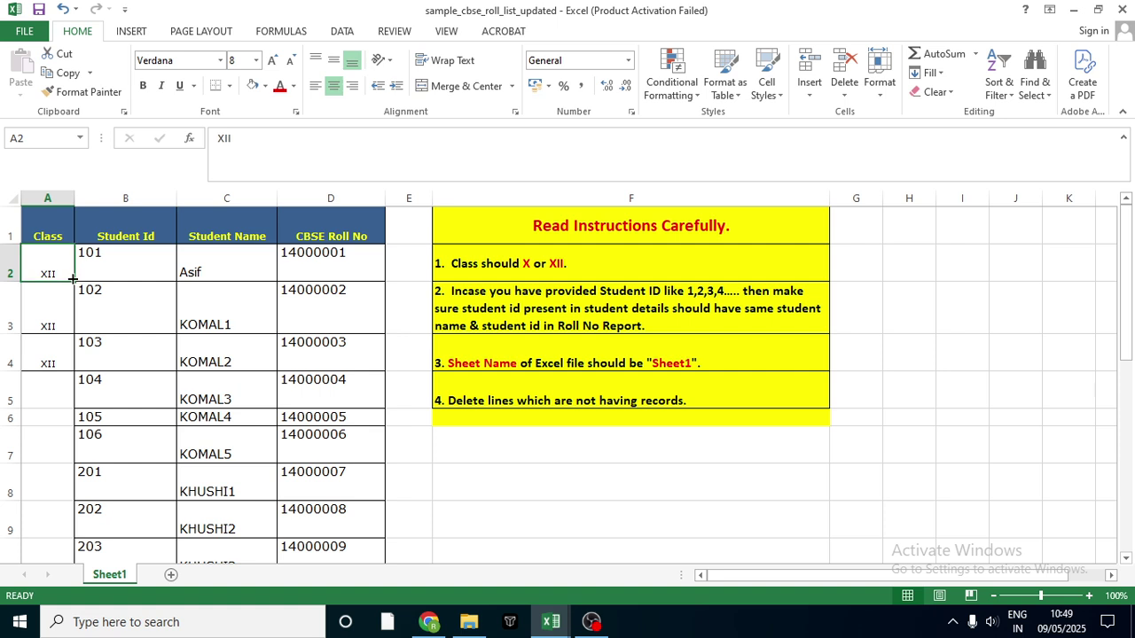
pyautogui.moveTo(73, 278); pyautogui.dragTo(51, 527)
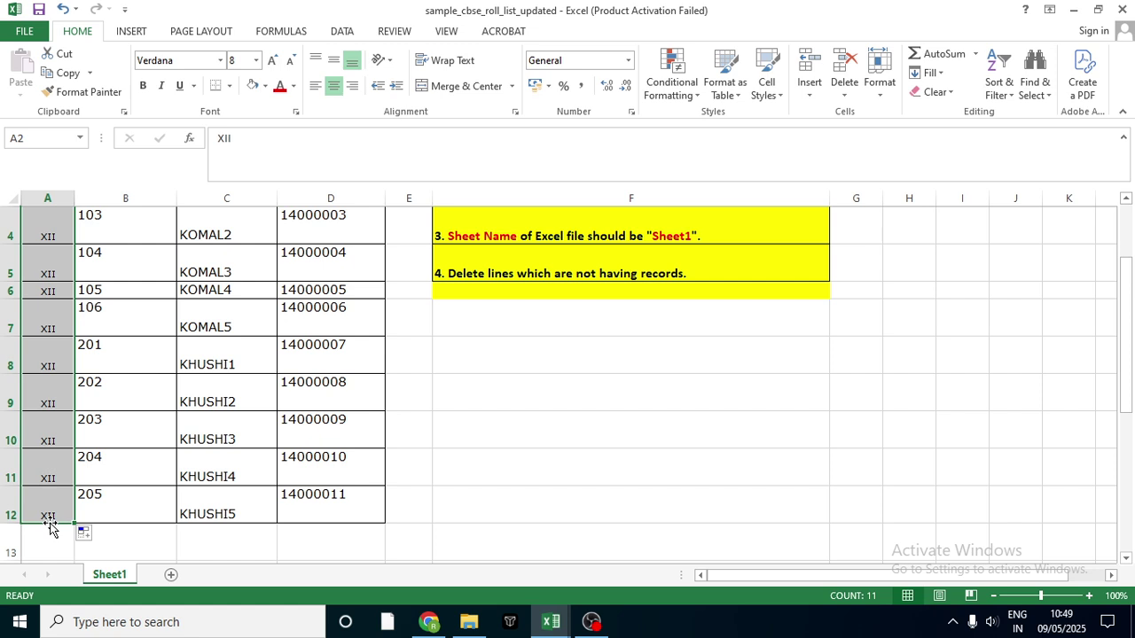
# Switch to the portal in Chrome, upload sample_cbse_roll_list_updated as the Class XII CBSE roll number list and check its preview.
pyautogui.click(428, 622)
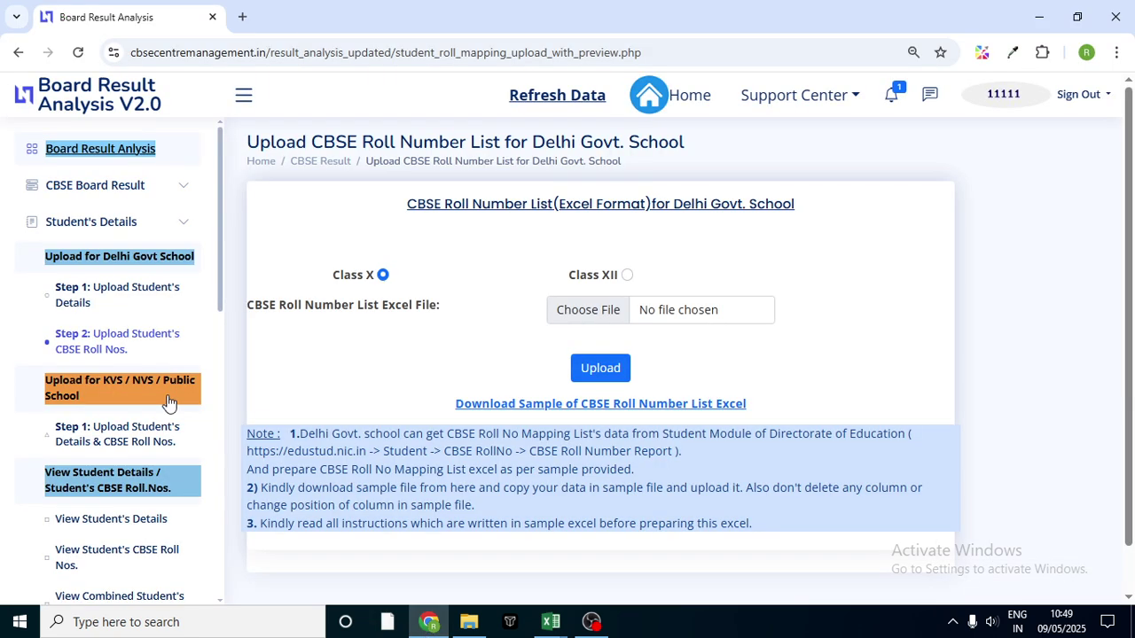
pyautogui.click(627, 276)
pyautogui.click(608, 312)
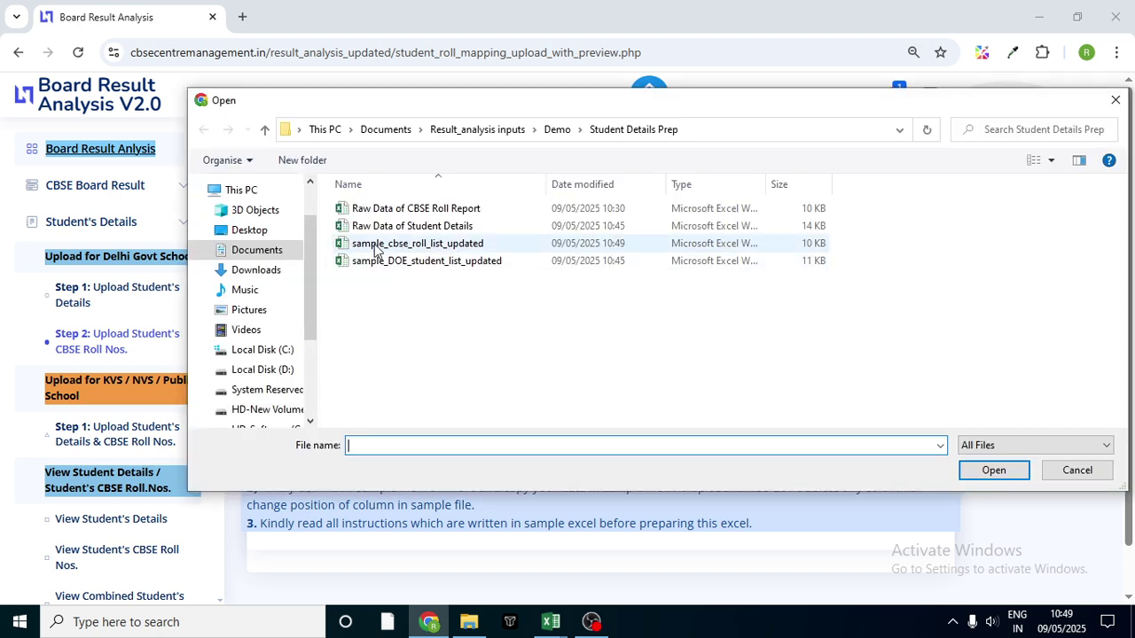
pyautogui.doubleClick(448, 248)
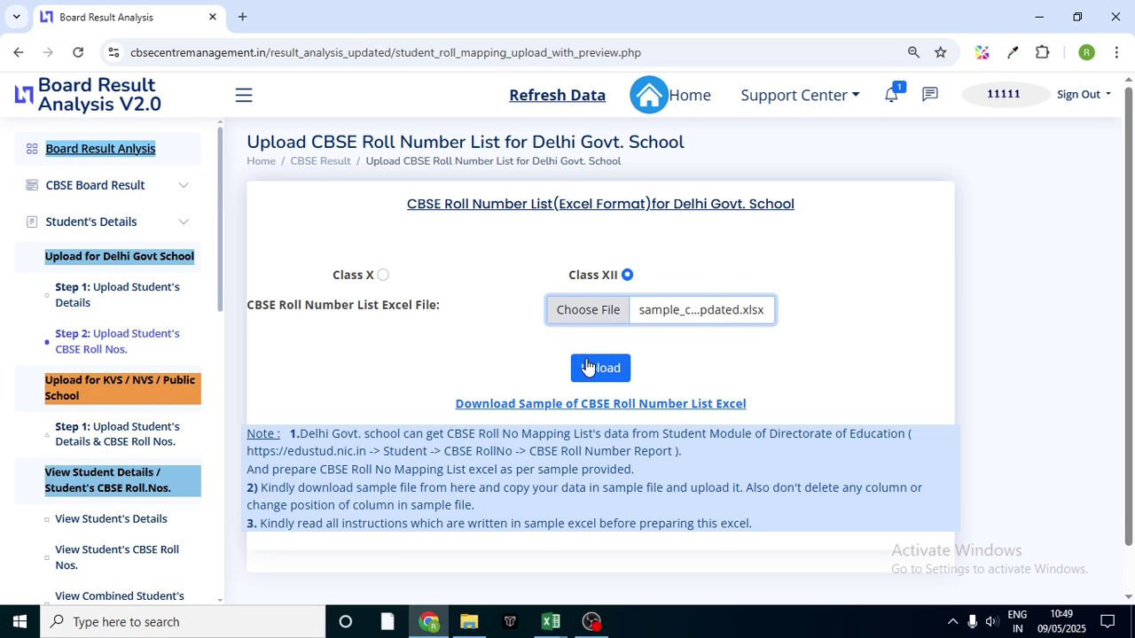
pyautogui.click(596, 369)
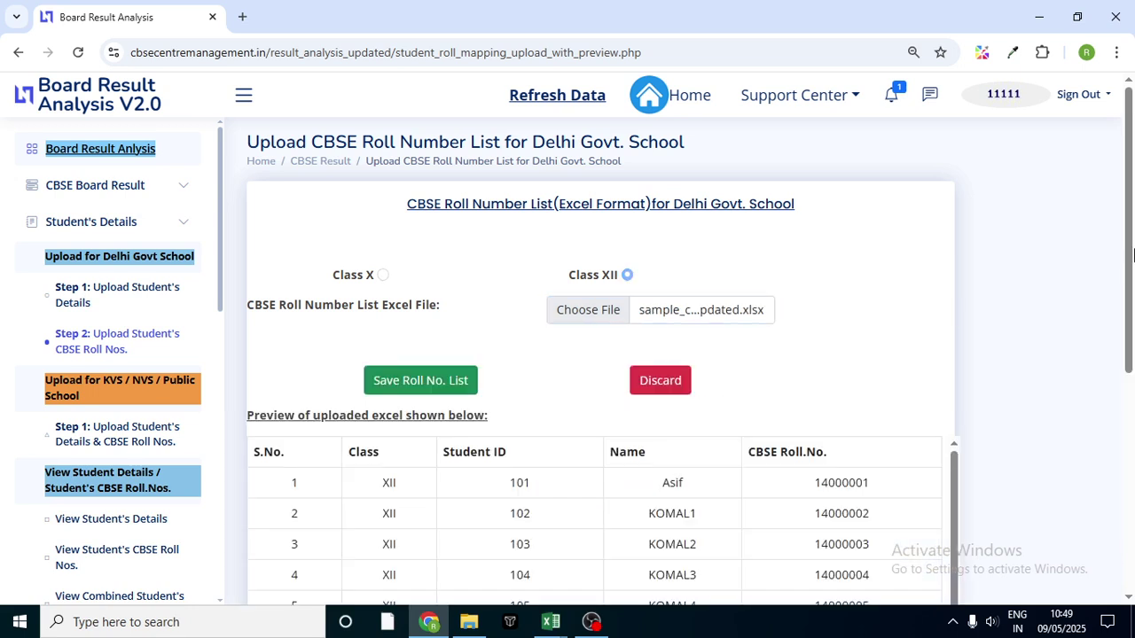
pyautogui.moveTo(1133, 255); pyautogui.dragTo(1133, 348)
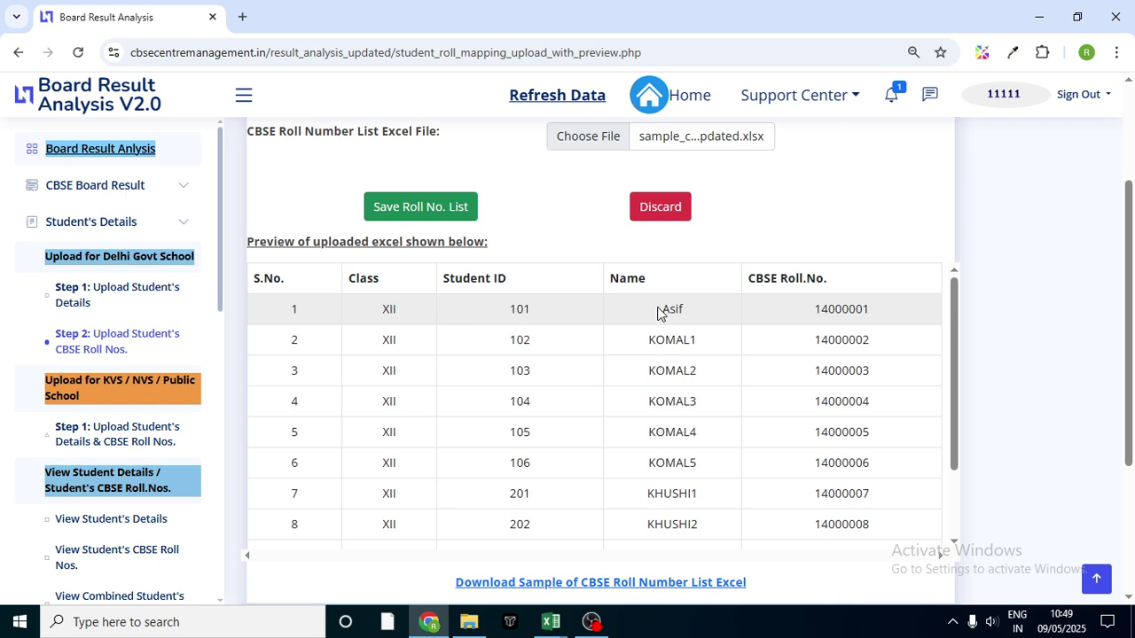
pyautogui.moveTo(959, 335); pyautogui.dragTo(963, 306)
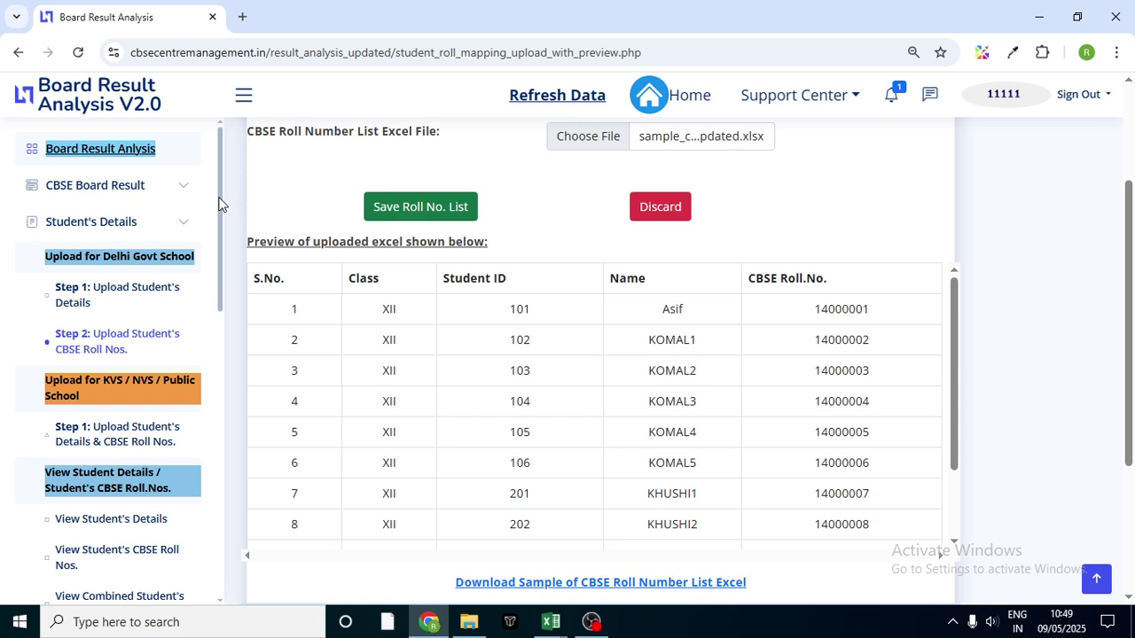
# Open the Upload Teacher's Details page from the site's Teacher's Details section.
pyautogui.click(160, 227)
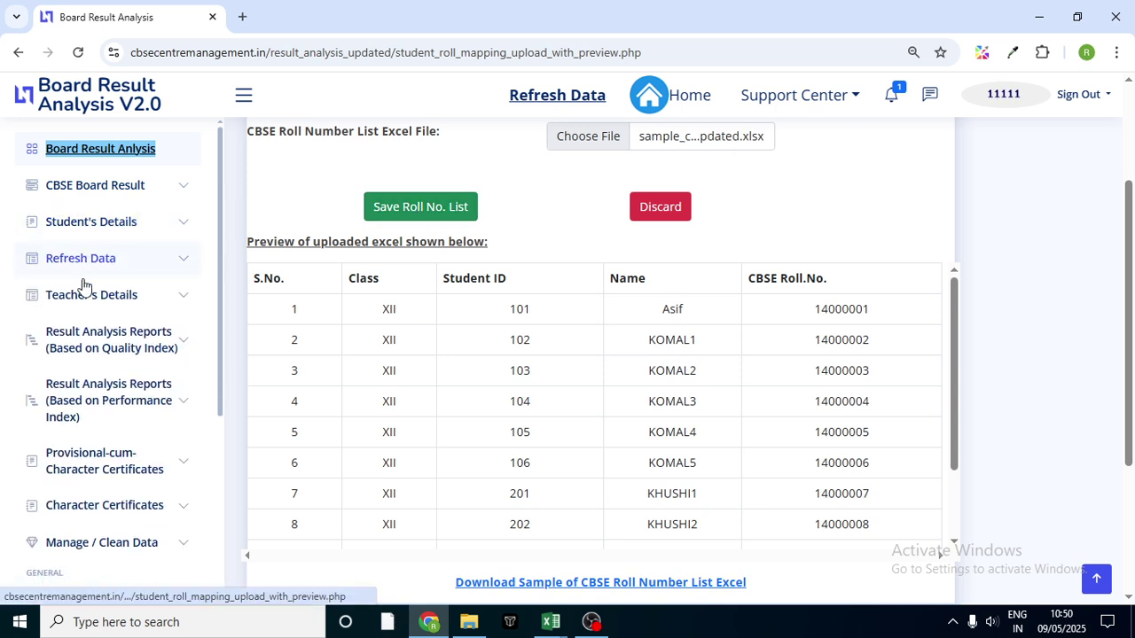
pyautogui.click(112, 306)
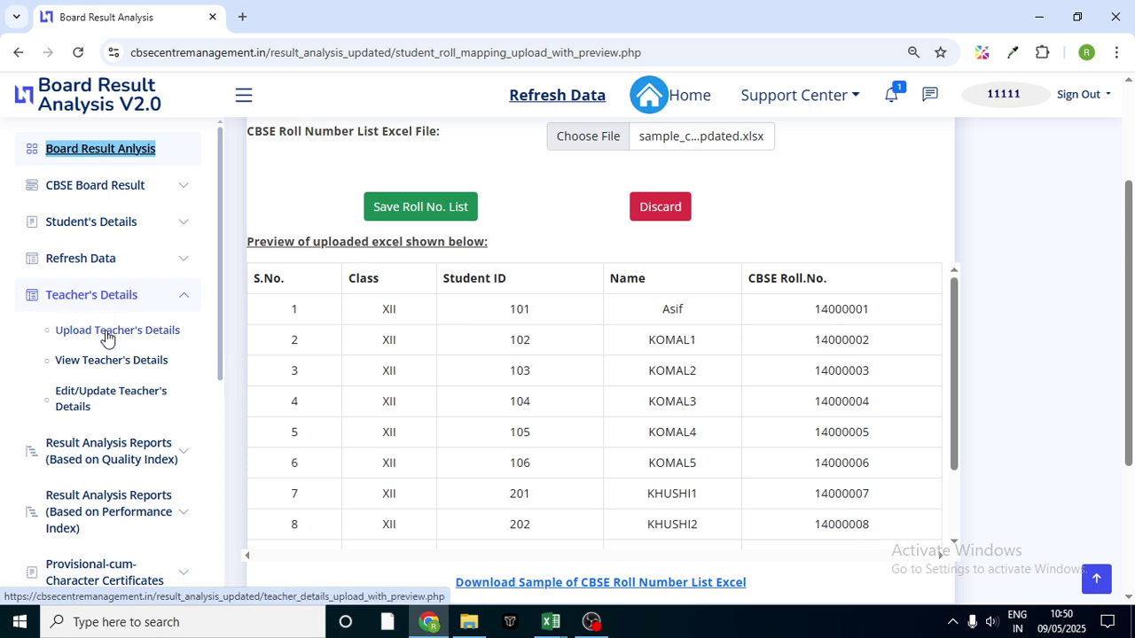
pyautogui.click(107, 334)
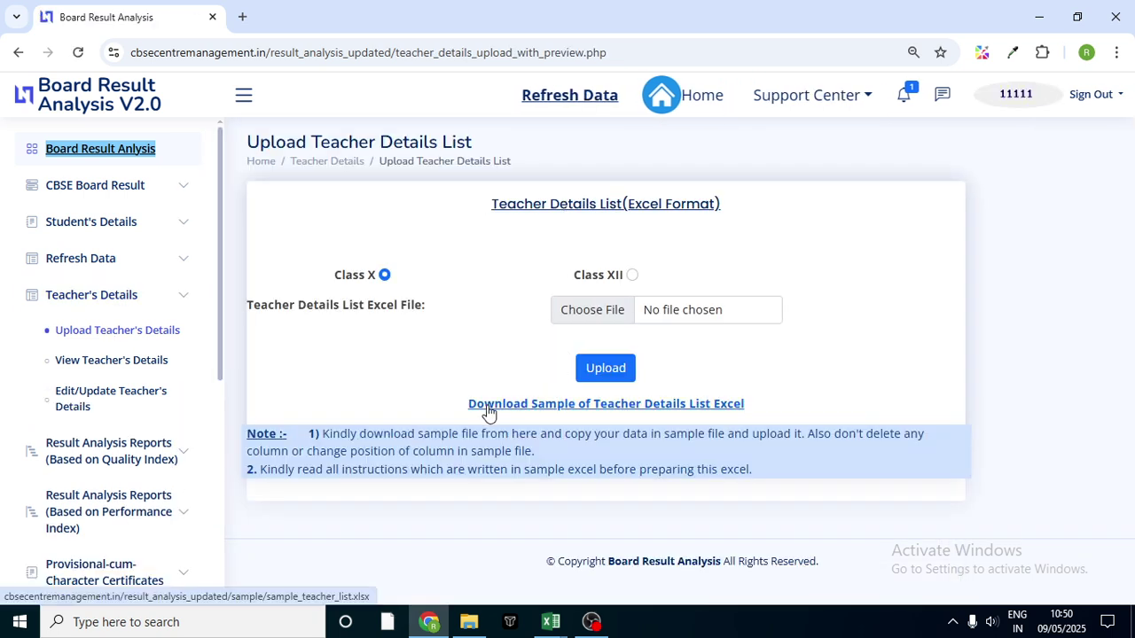
# Download the sample teacher details list, open sample_teacher_list (6).xlsx in Excel and enable editing.
pyautogui.click(625, 407)
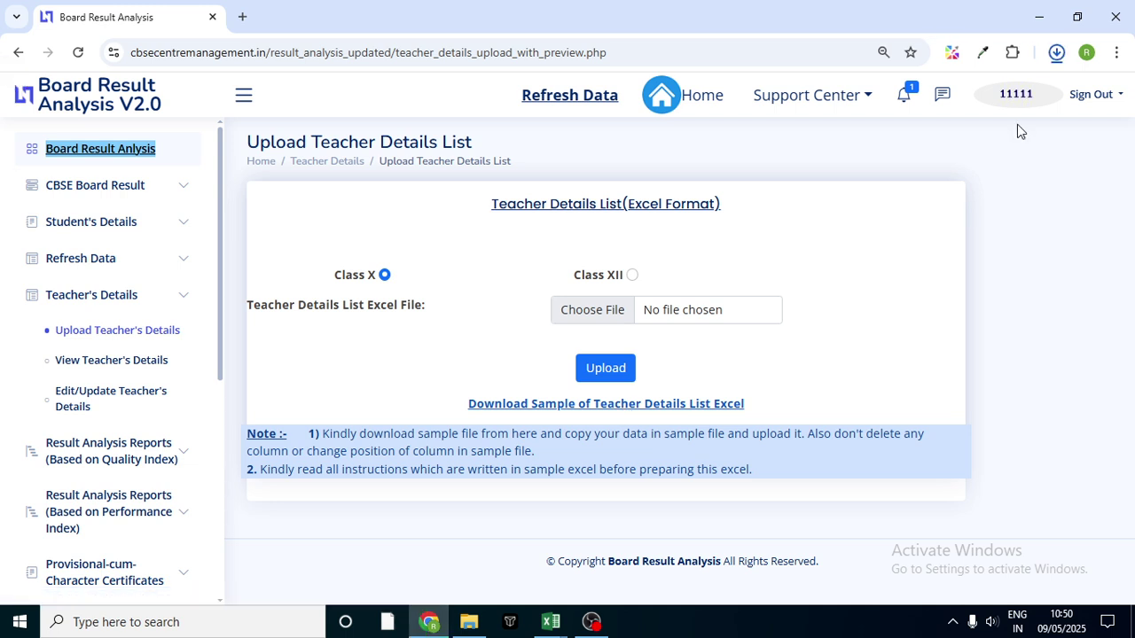
pyautogui.click(1055, 53)
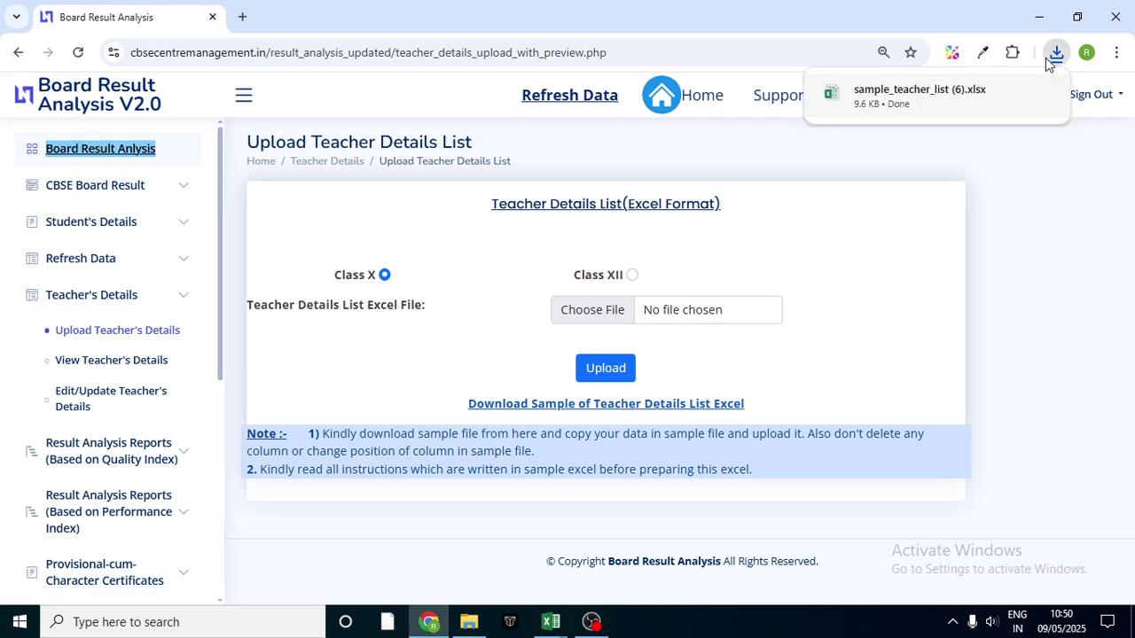
pyautogui.click(966, 203)
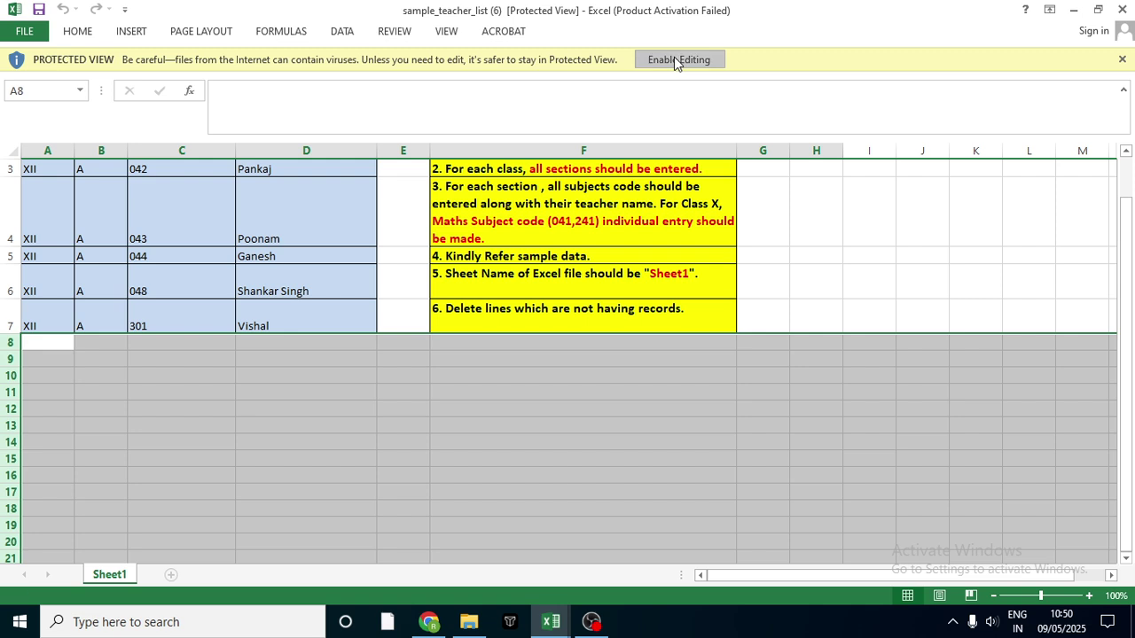
pyautogui.click(676, 61)
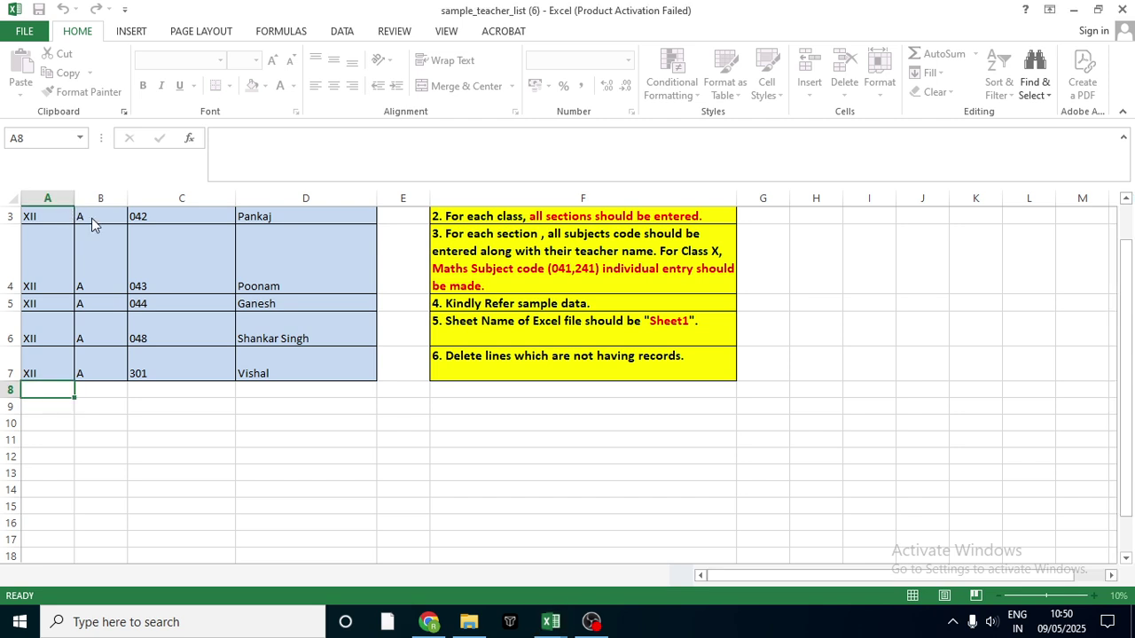
# Examine the Class, Section, Subject Code and Teacher Name column headings in the sample teacher list.
pyautogui.click(94, 217)
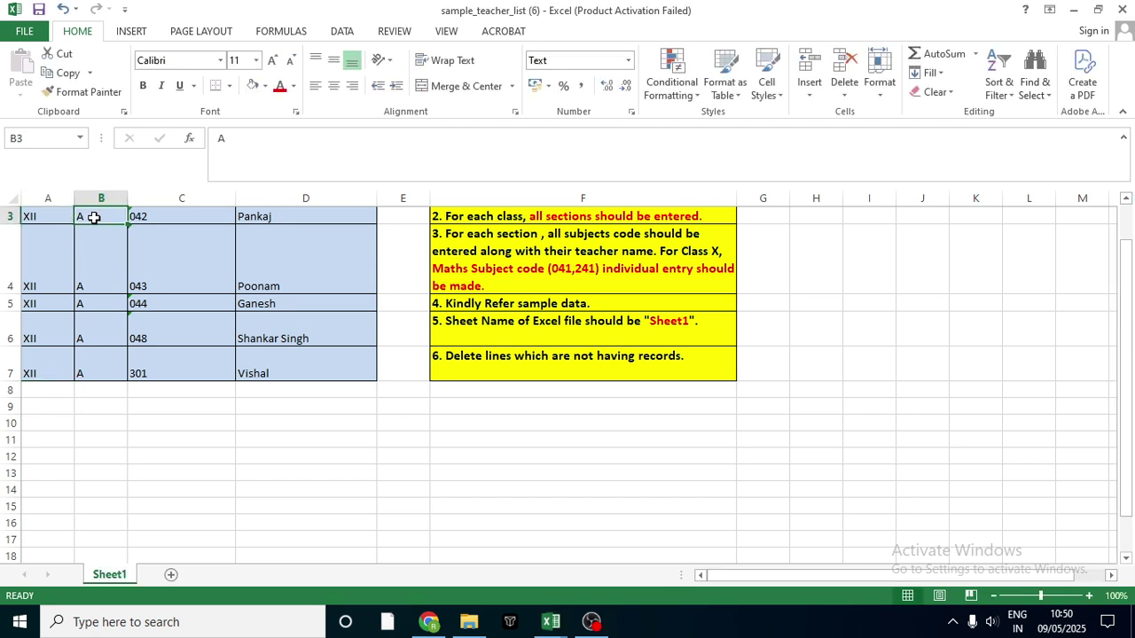
pyautogui.press('Up')
pyautogui.press('Up')
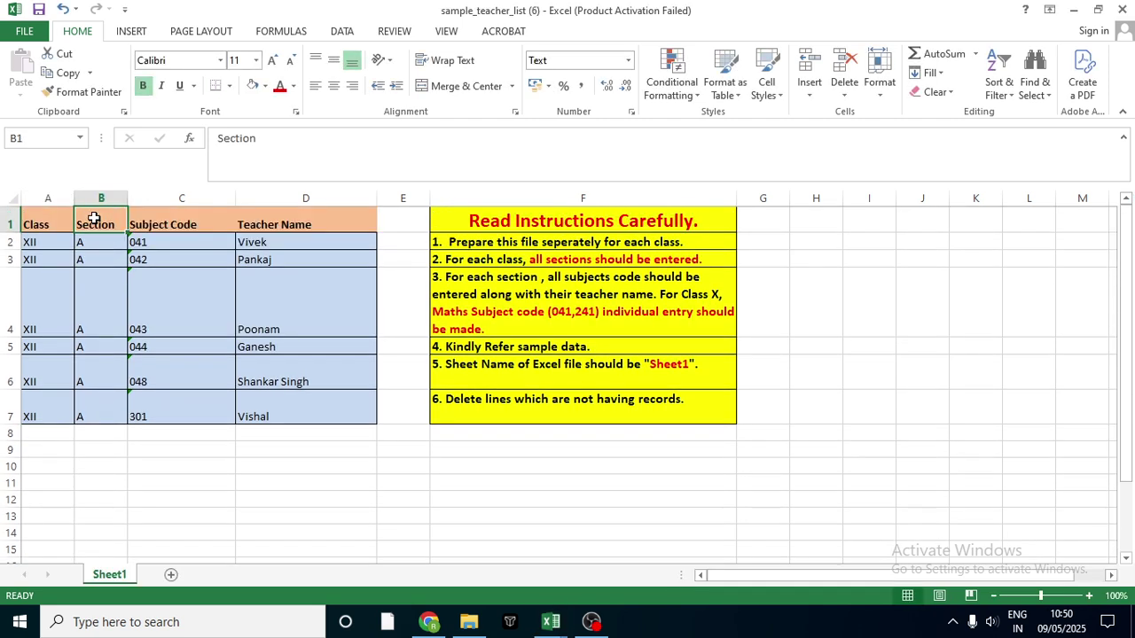
pyautogui.press('Left')
pyautogui.press('Down')
pyautogui.press('Right')
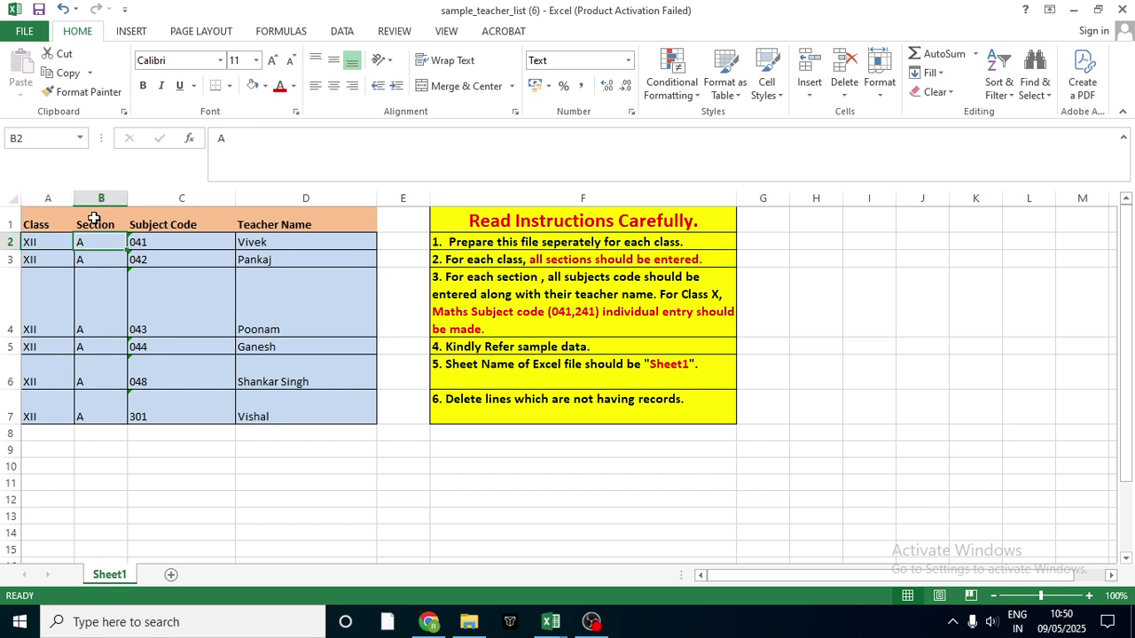
pyautogui.press('Left')
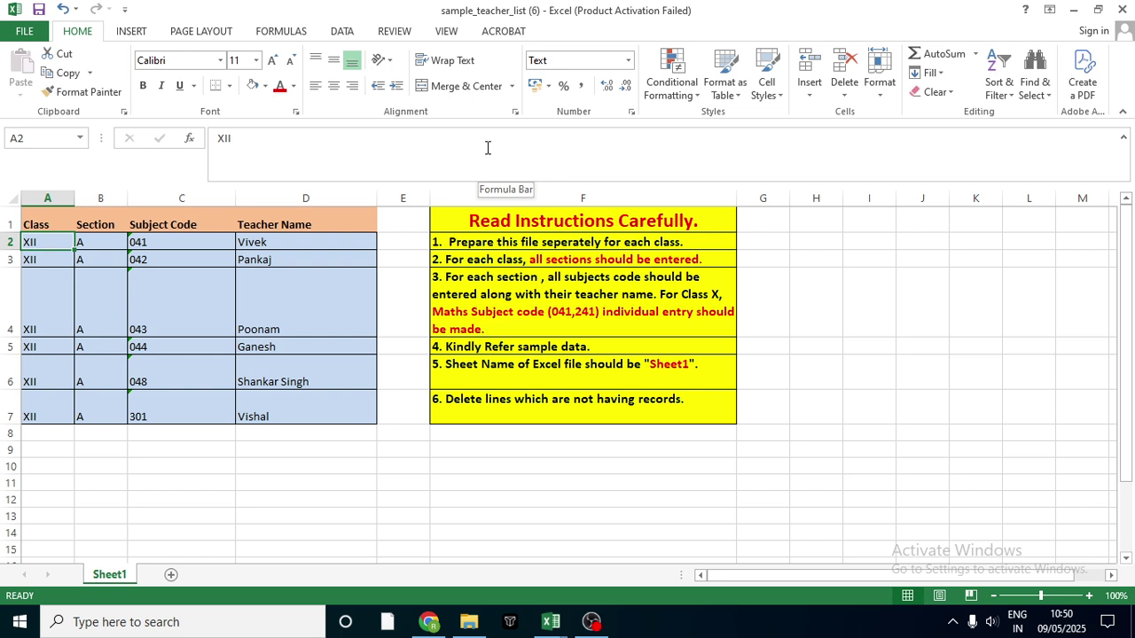
pyautogui.click(41, 223)
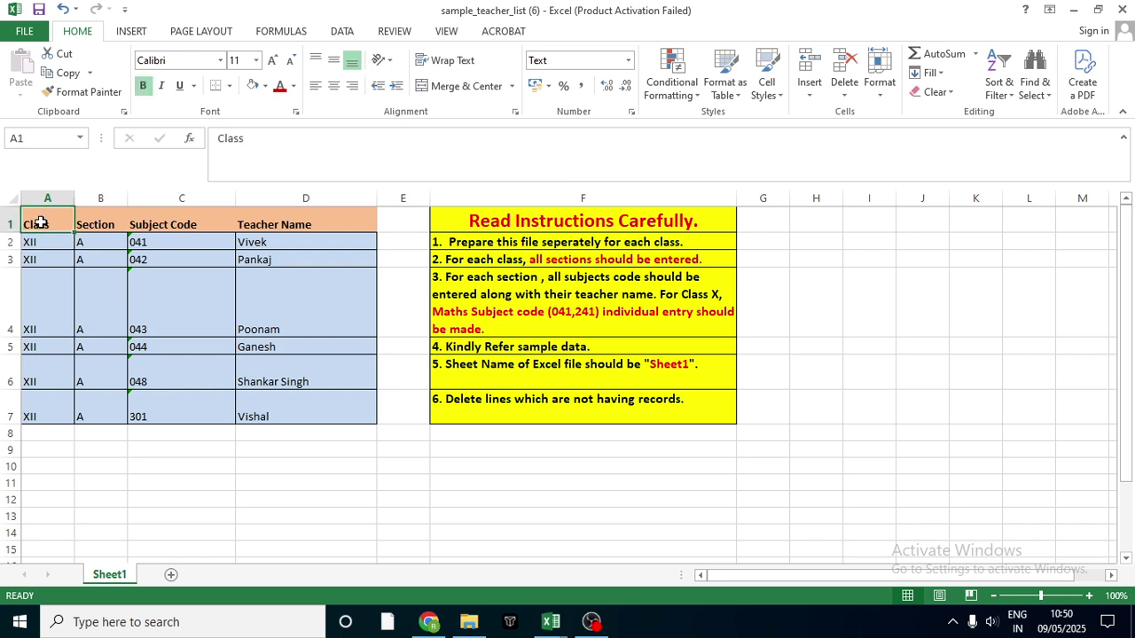
pyautogui.click(99, 221)
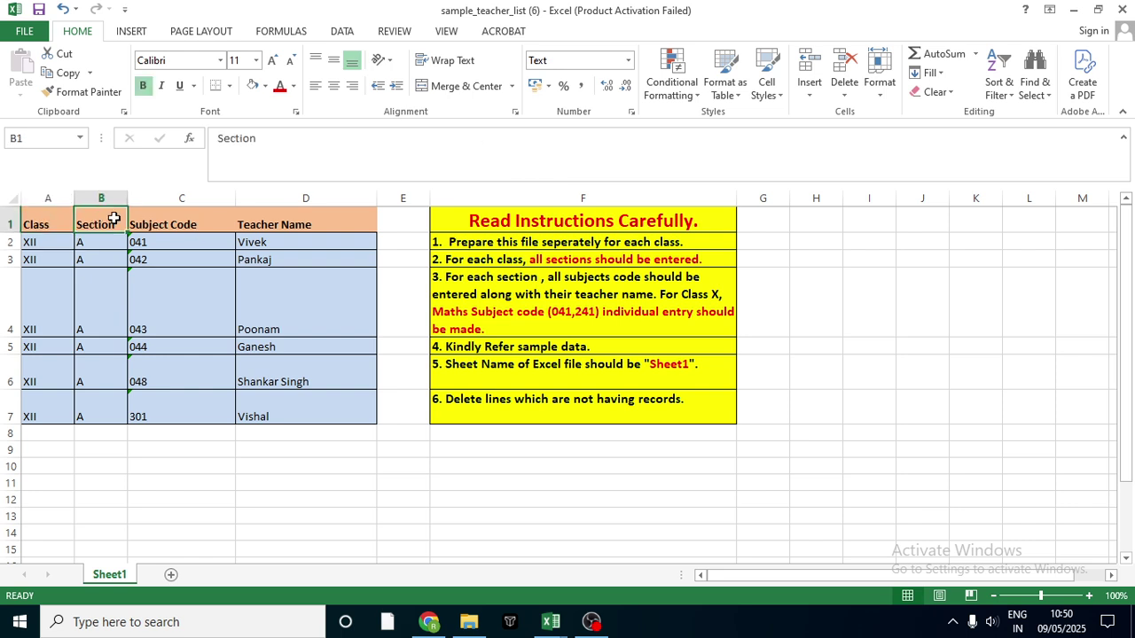
pyautogui.click(170, 216)
pyautogui.click(275, 214)
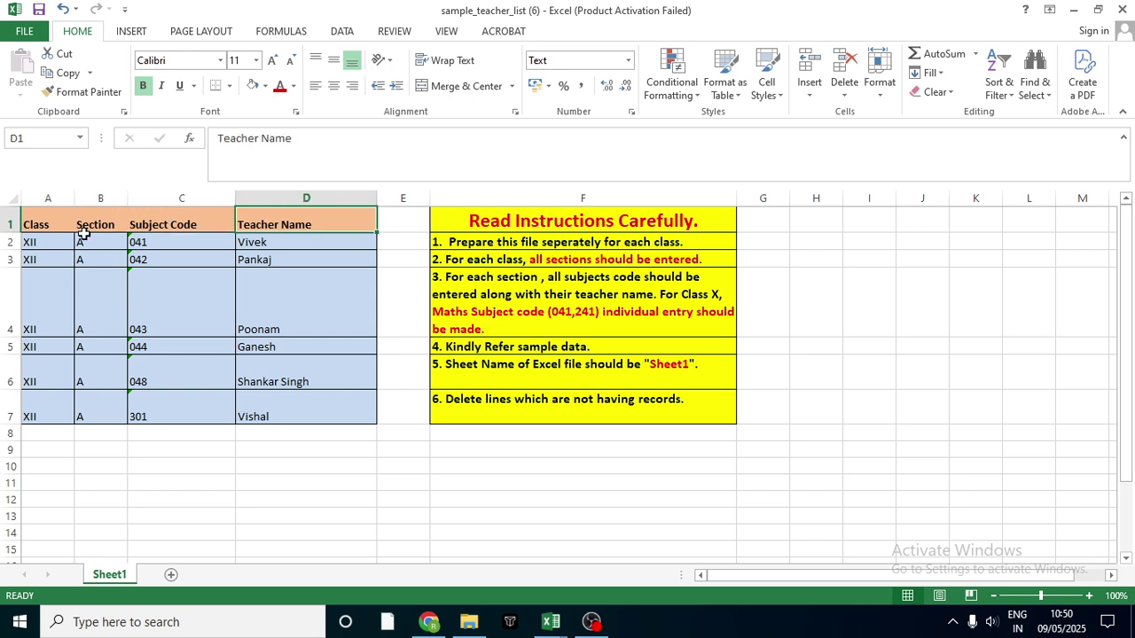
pyautogui.click(39, 222)
pyautogui.click(91, 215)
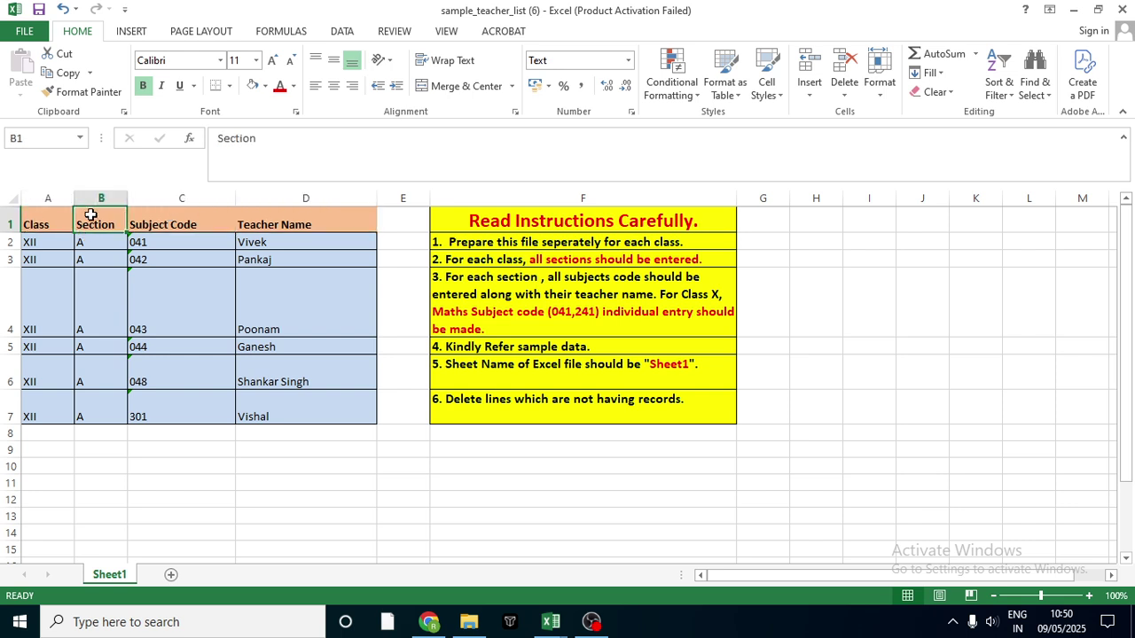
pyautogui.click(158, 215)
pyautogui.click(267, 216)
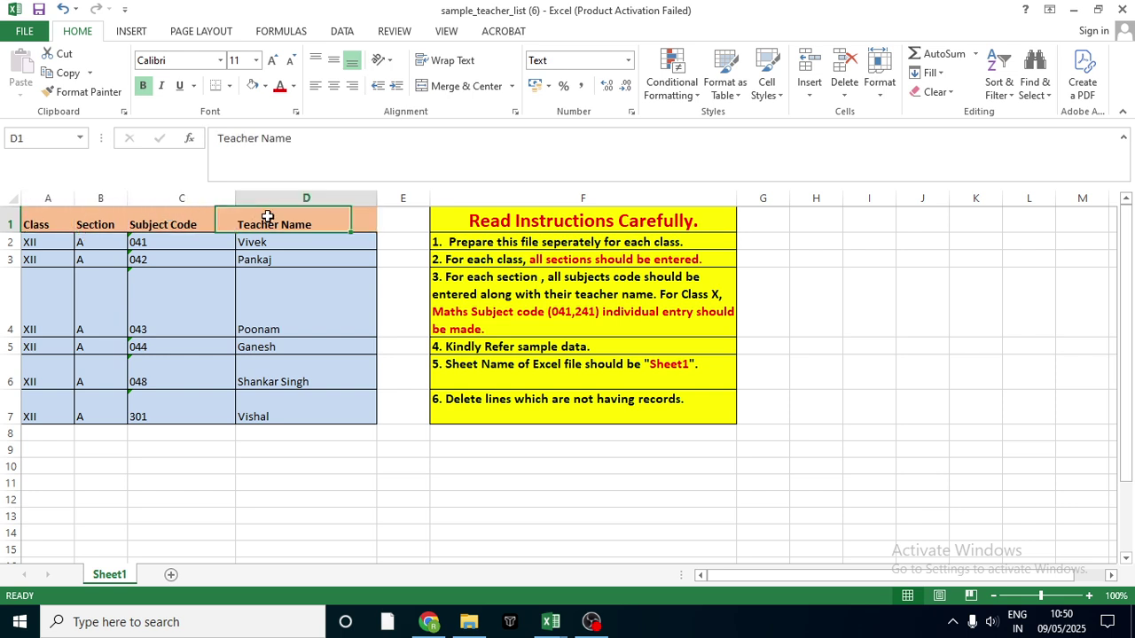
# Review the sample teacher entries by class, section and subject code, and the instruction on entering all subject codes for each section.
pyautogui.click(93, 238)
pyautogui.click(33, 245)
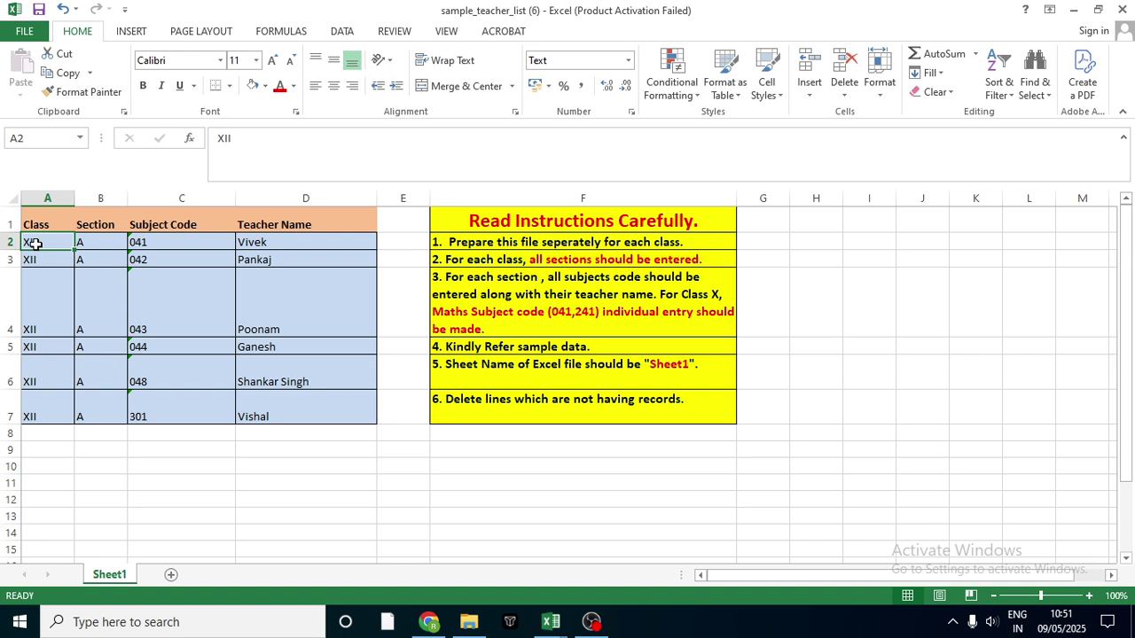
pyautogui.click(92, 244)
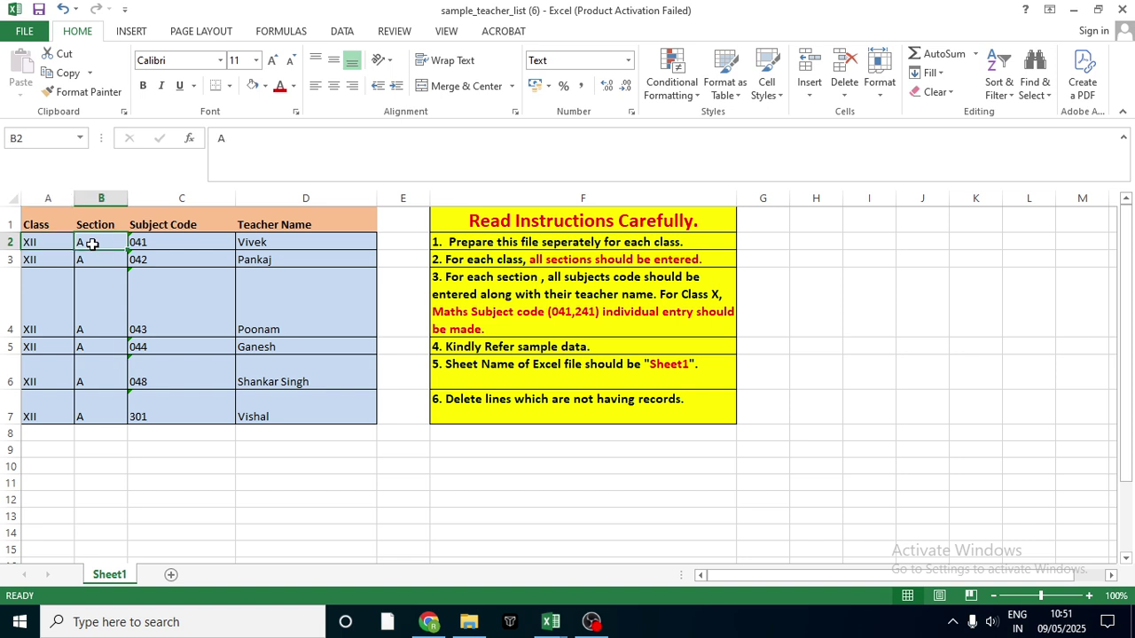
pyautogui.click(44, 245)
pyautogui.click(97, 243)
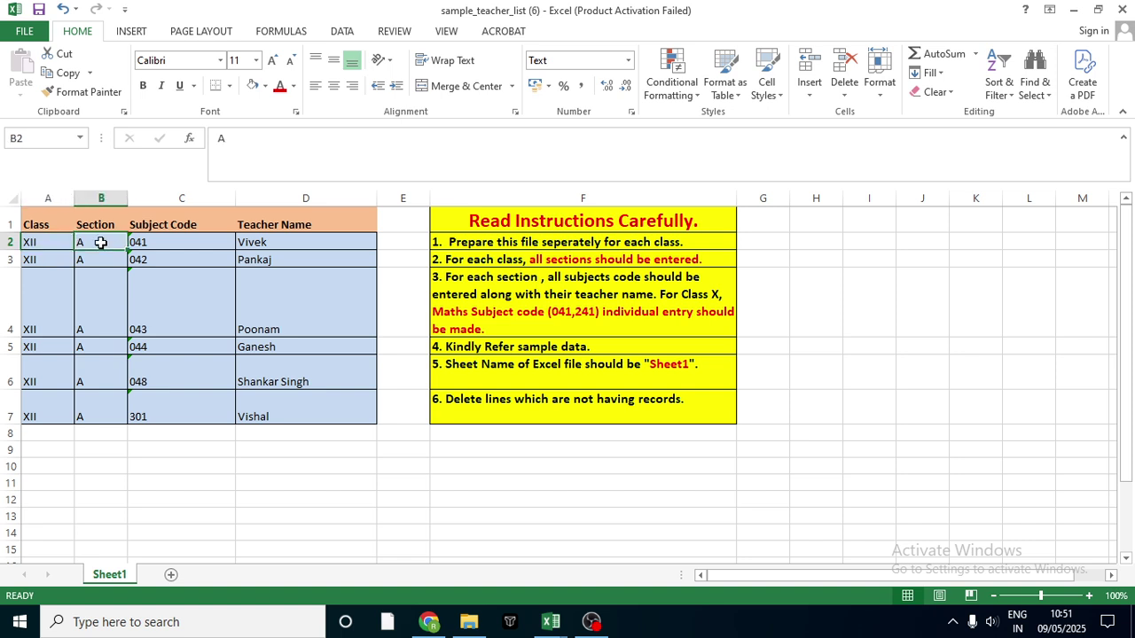
pyautogui.click(162, 243)
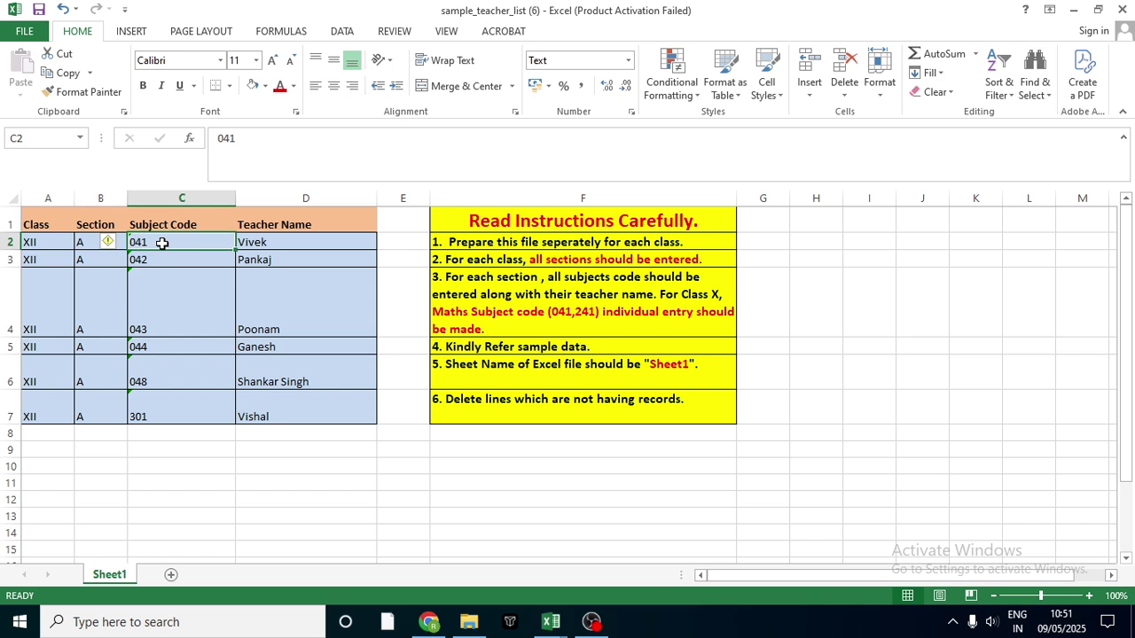
pyautogui.click(275, 241)
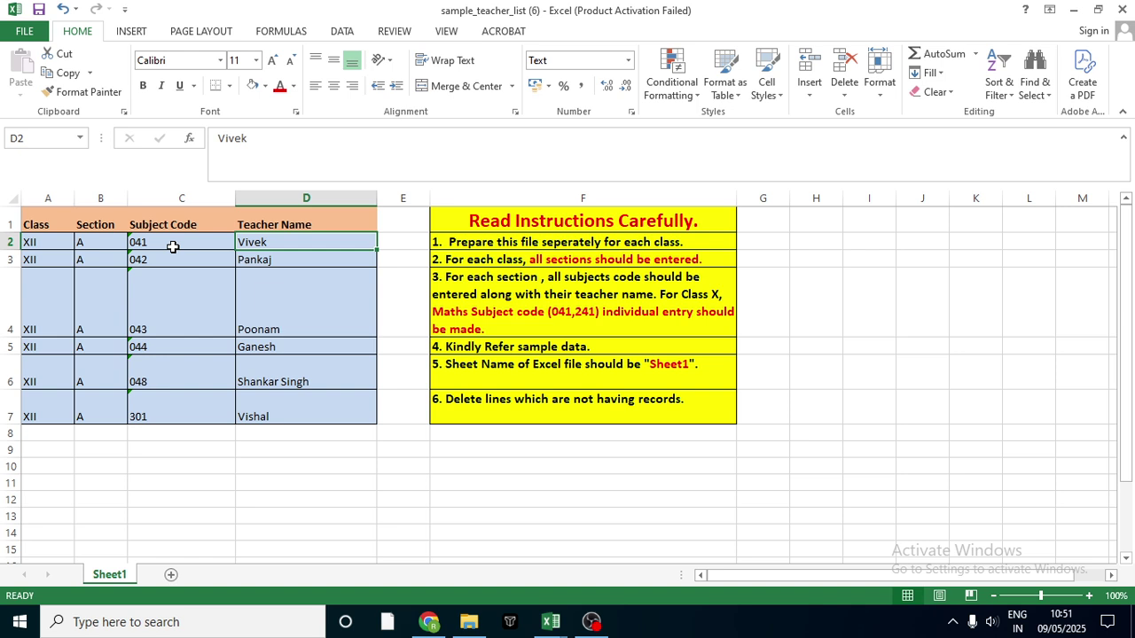
pyautogui.click(177, 414)
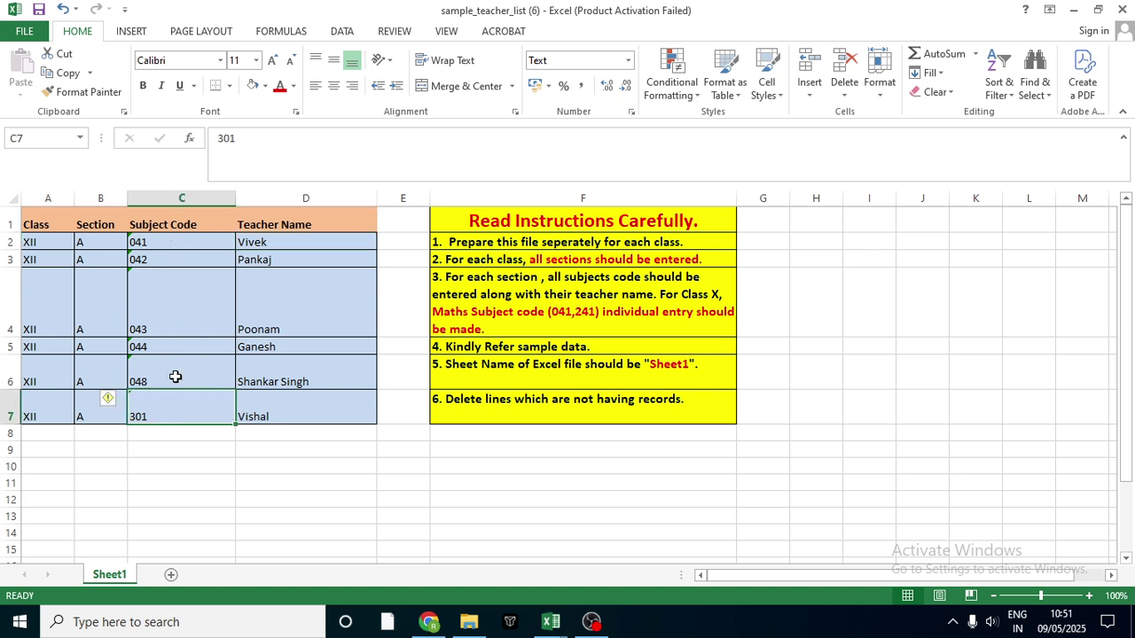
pyautogui.click(173, 235)
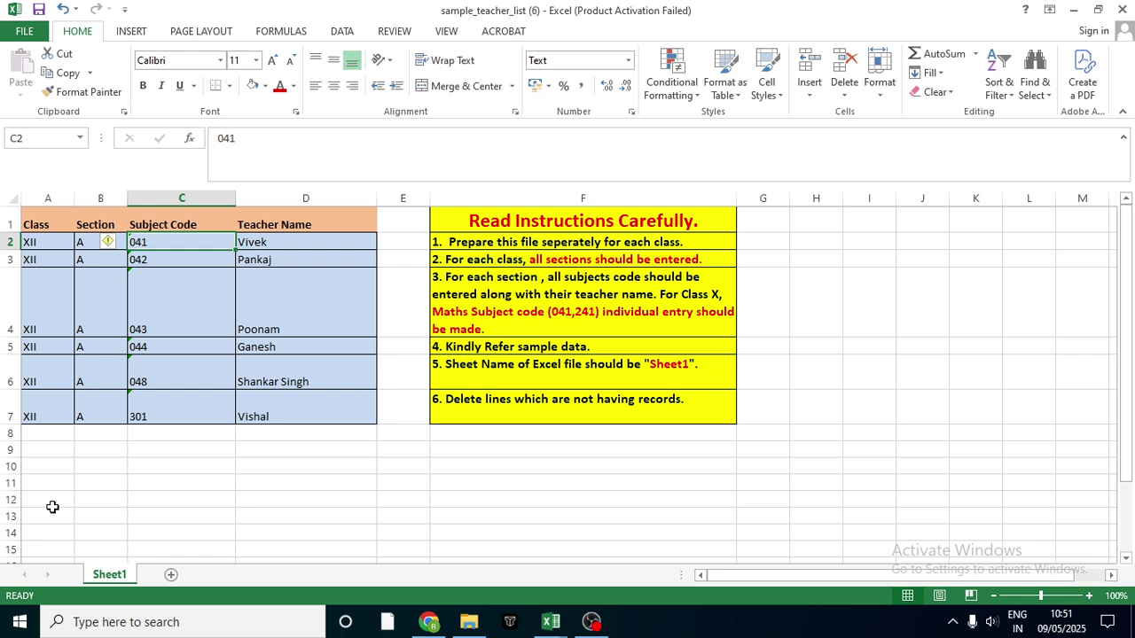
pyautogui.click(579, 315)
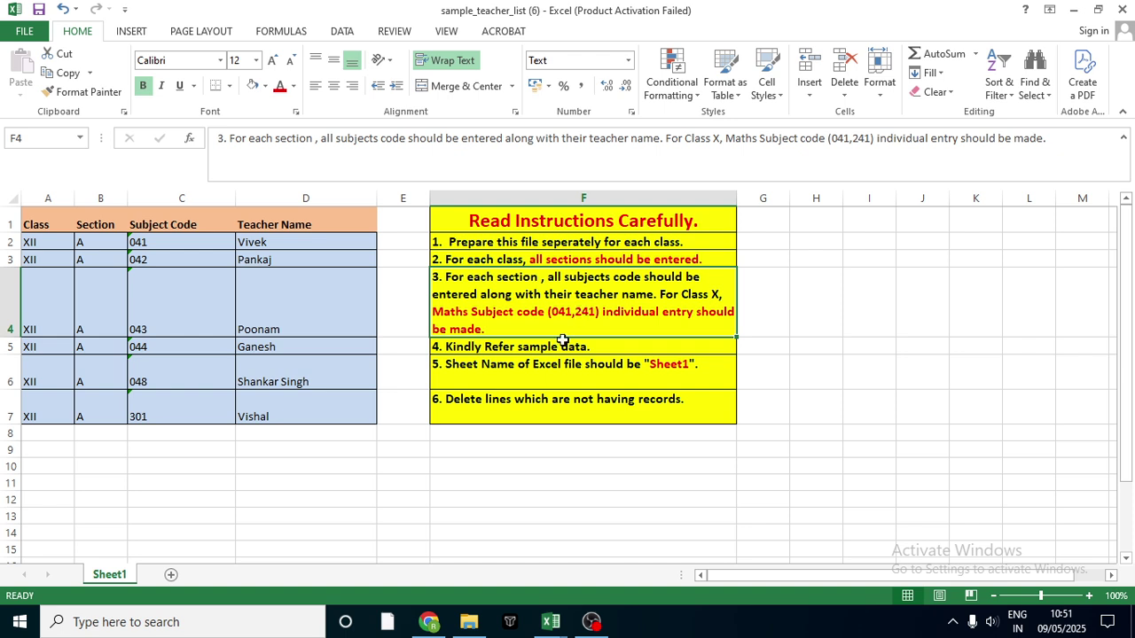
# Switch back to the Upload Teacher Details List page in Chrome.
pyautogui.click(428, 622)
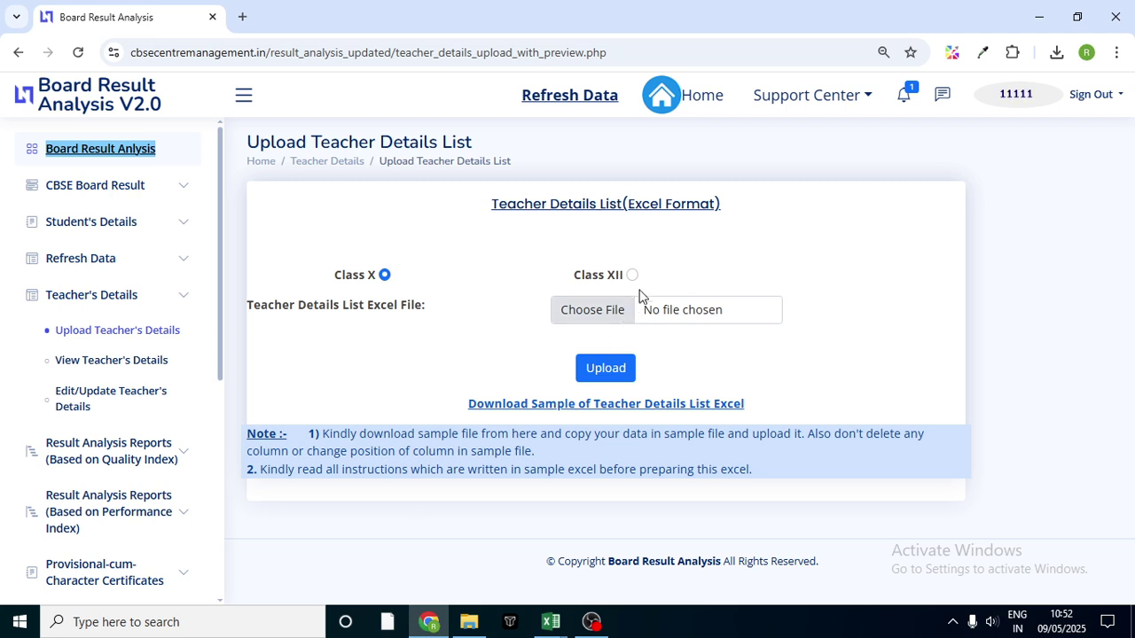